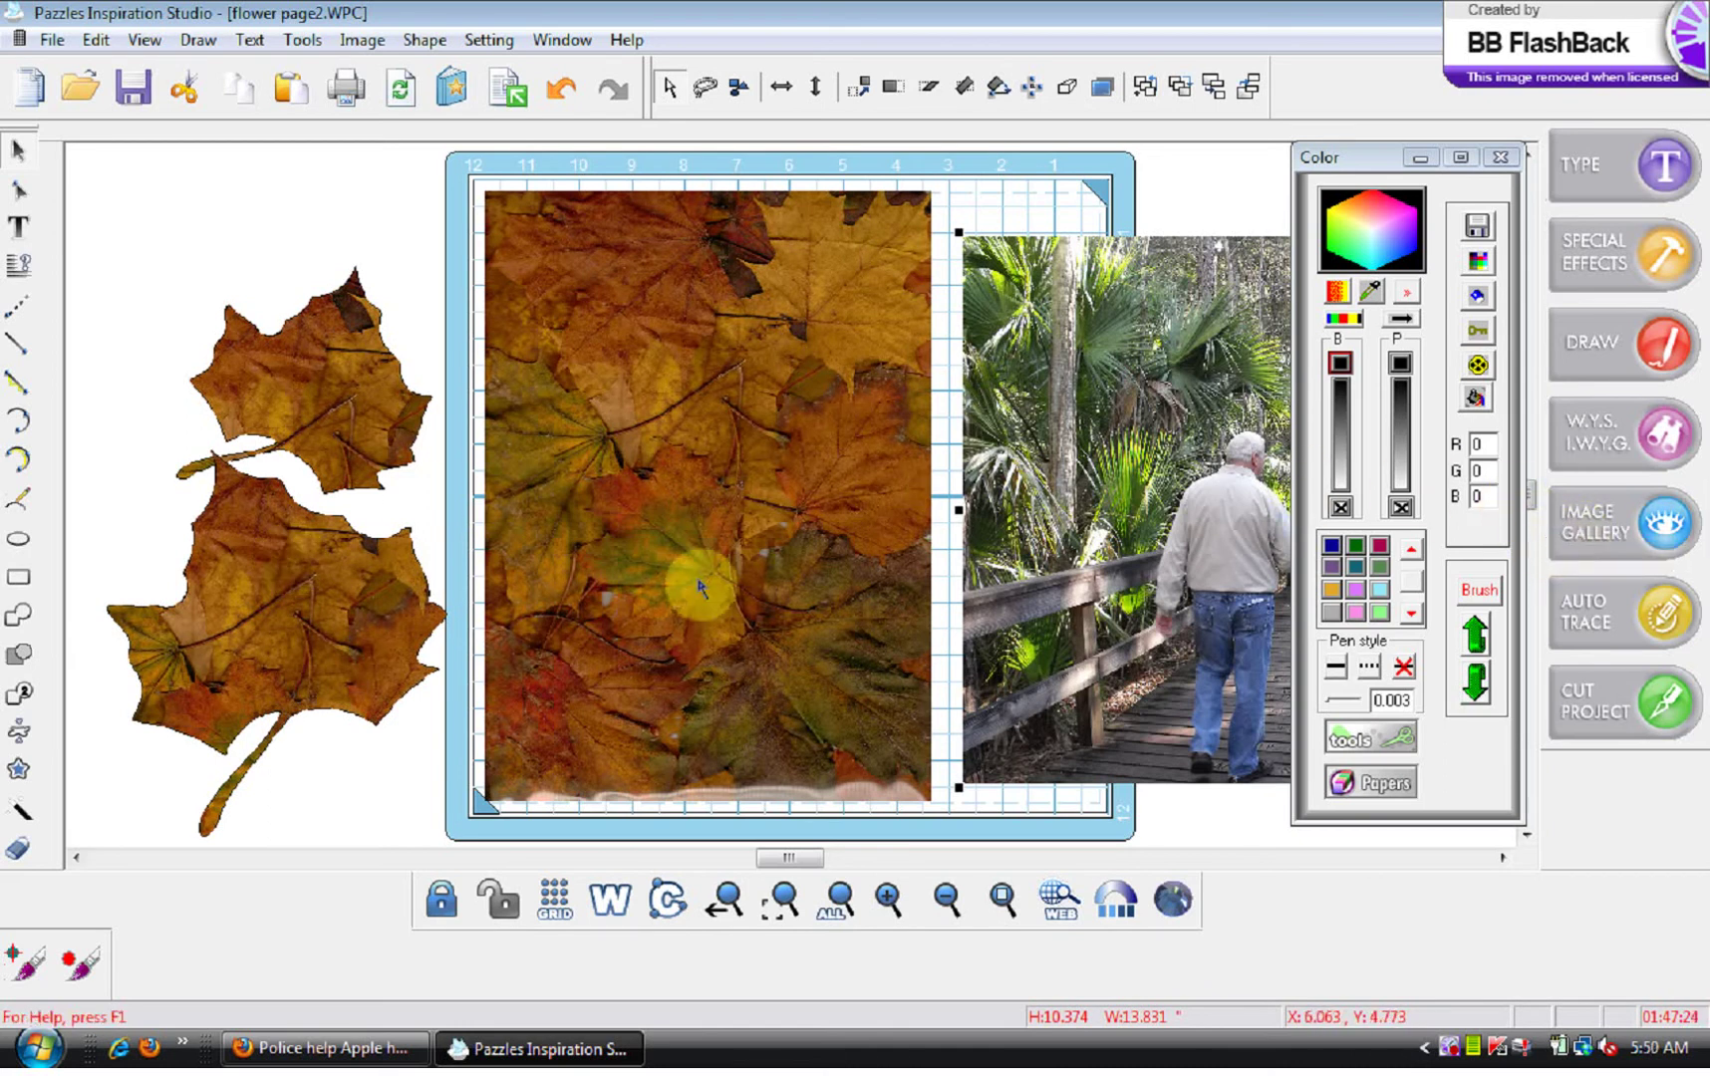
# Move the autumn-leaves image left off the mat and set the boardwalk photo there, enlarged to about 14 × 10.5 inches
pyautogui.click(656, 454)
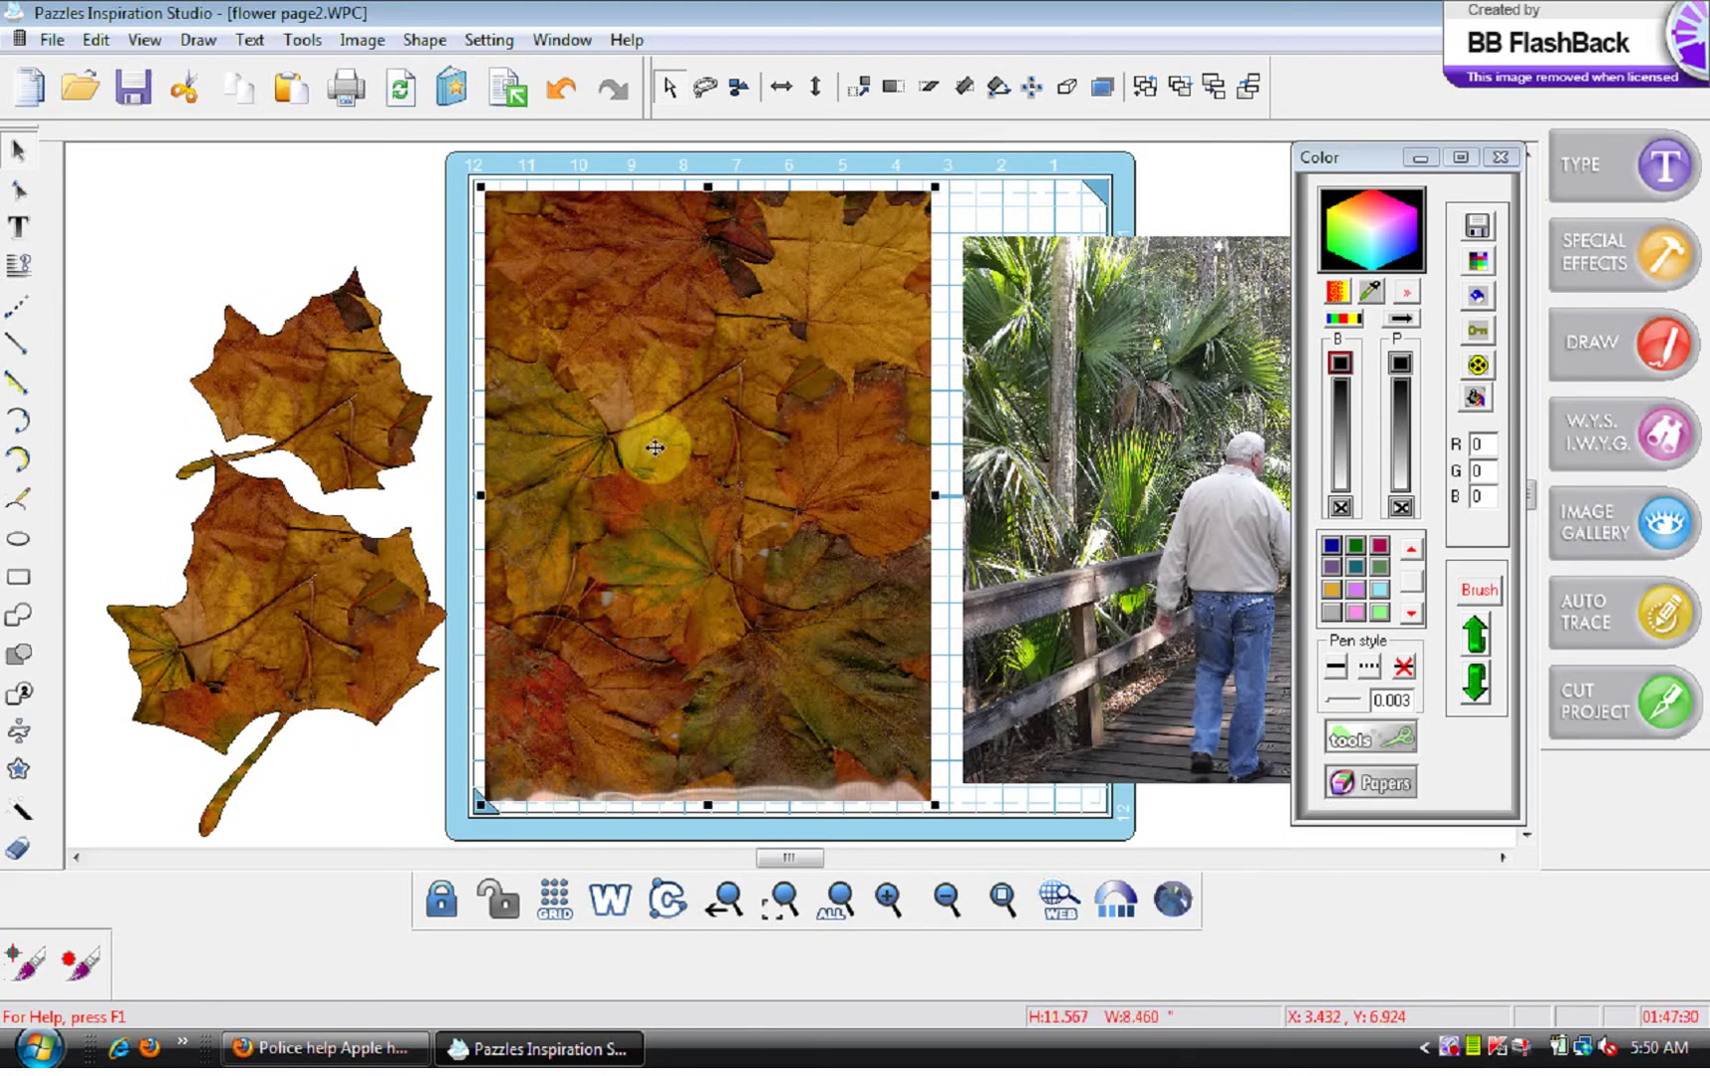
pyautogui.moveTo(656, 448); pyautogui.dragTo(264, 455)
pyautogui.click(1012, 475)
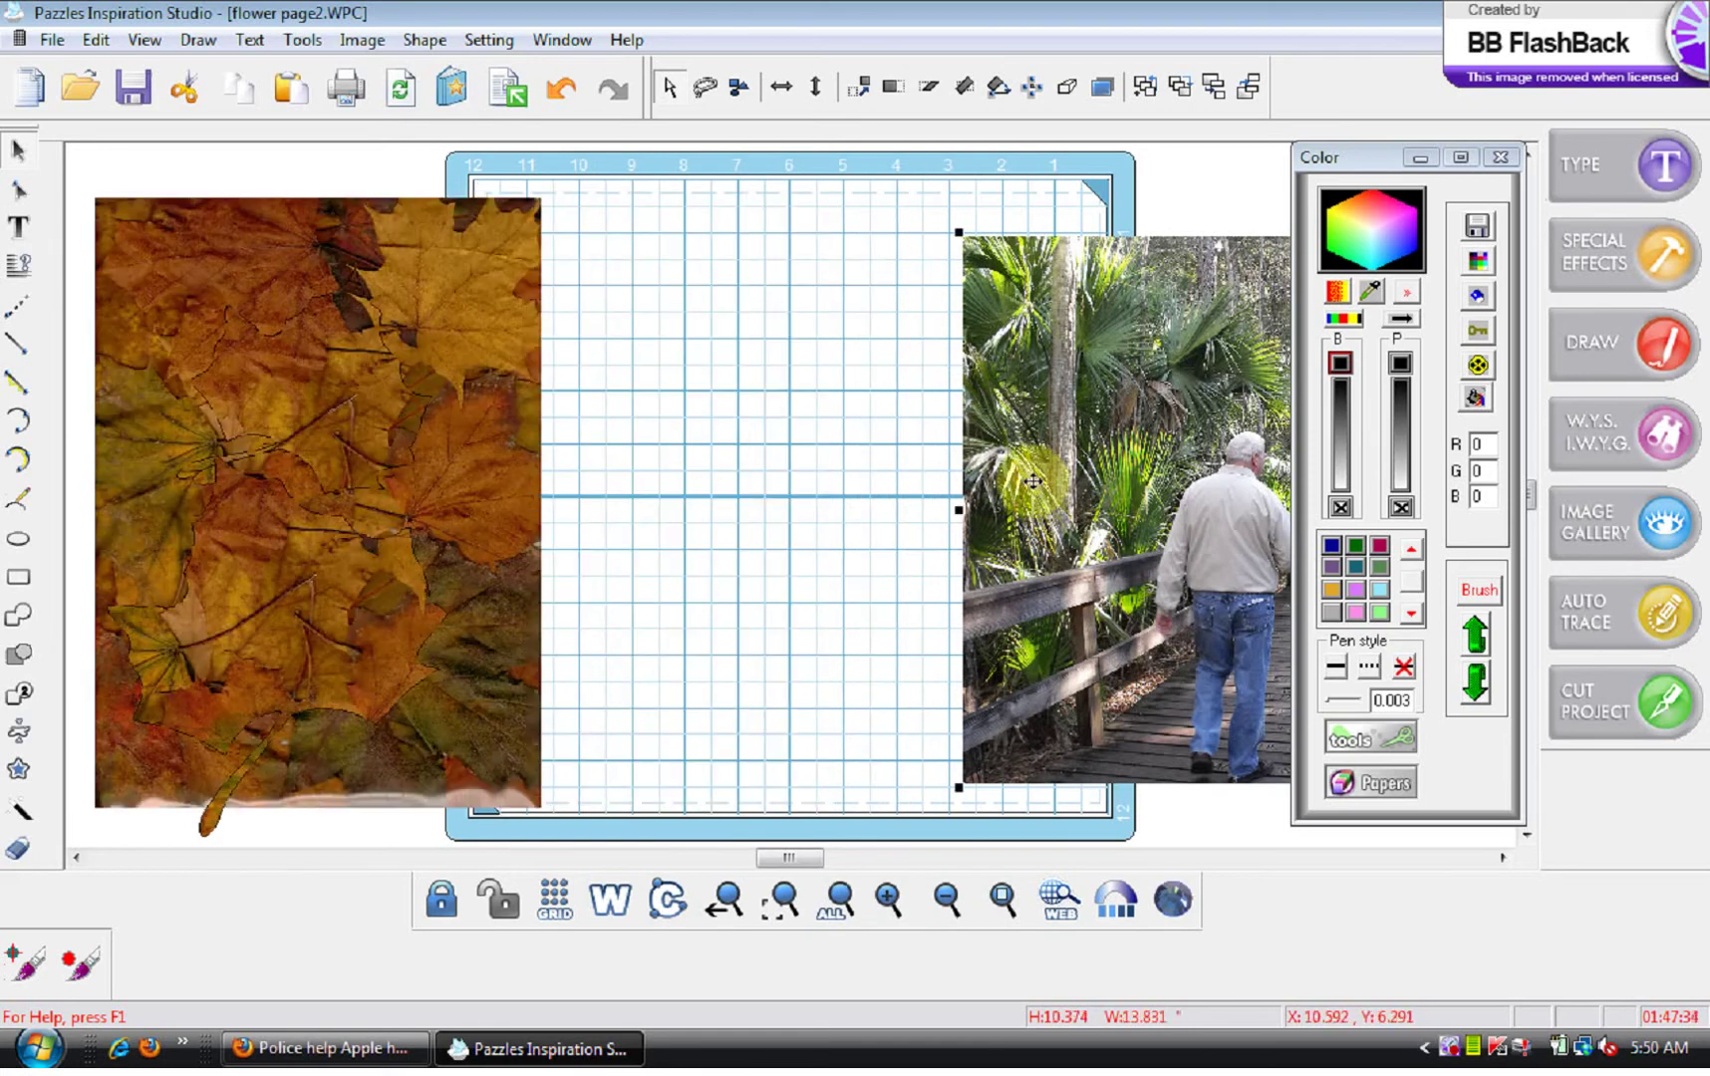
pyautogui.moveTo(1012, 475); pyautogui.dragTo(637, 480)
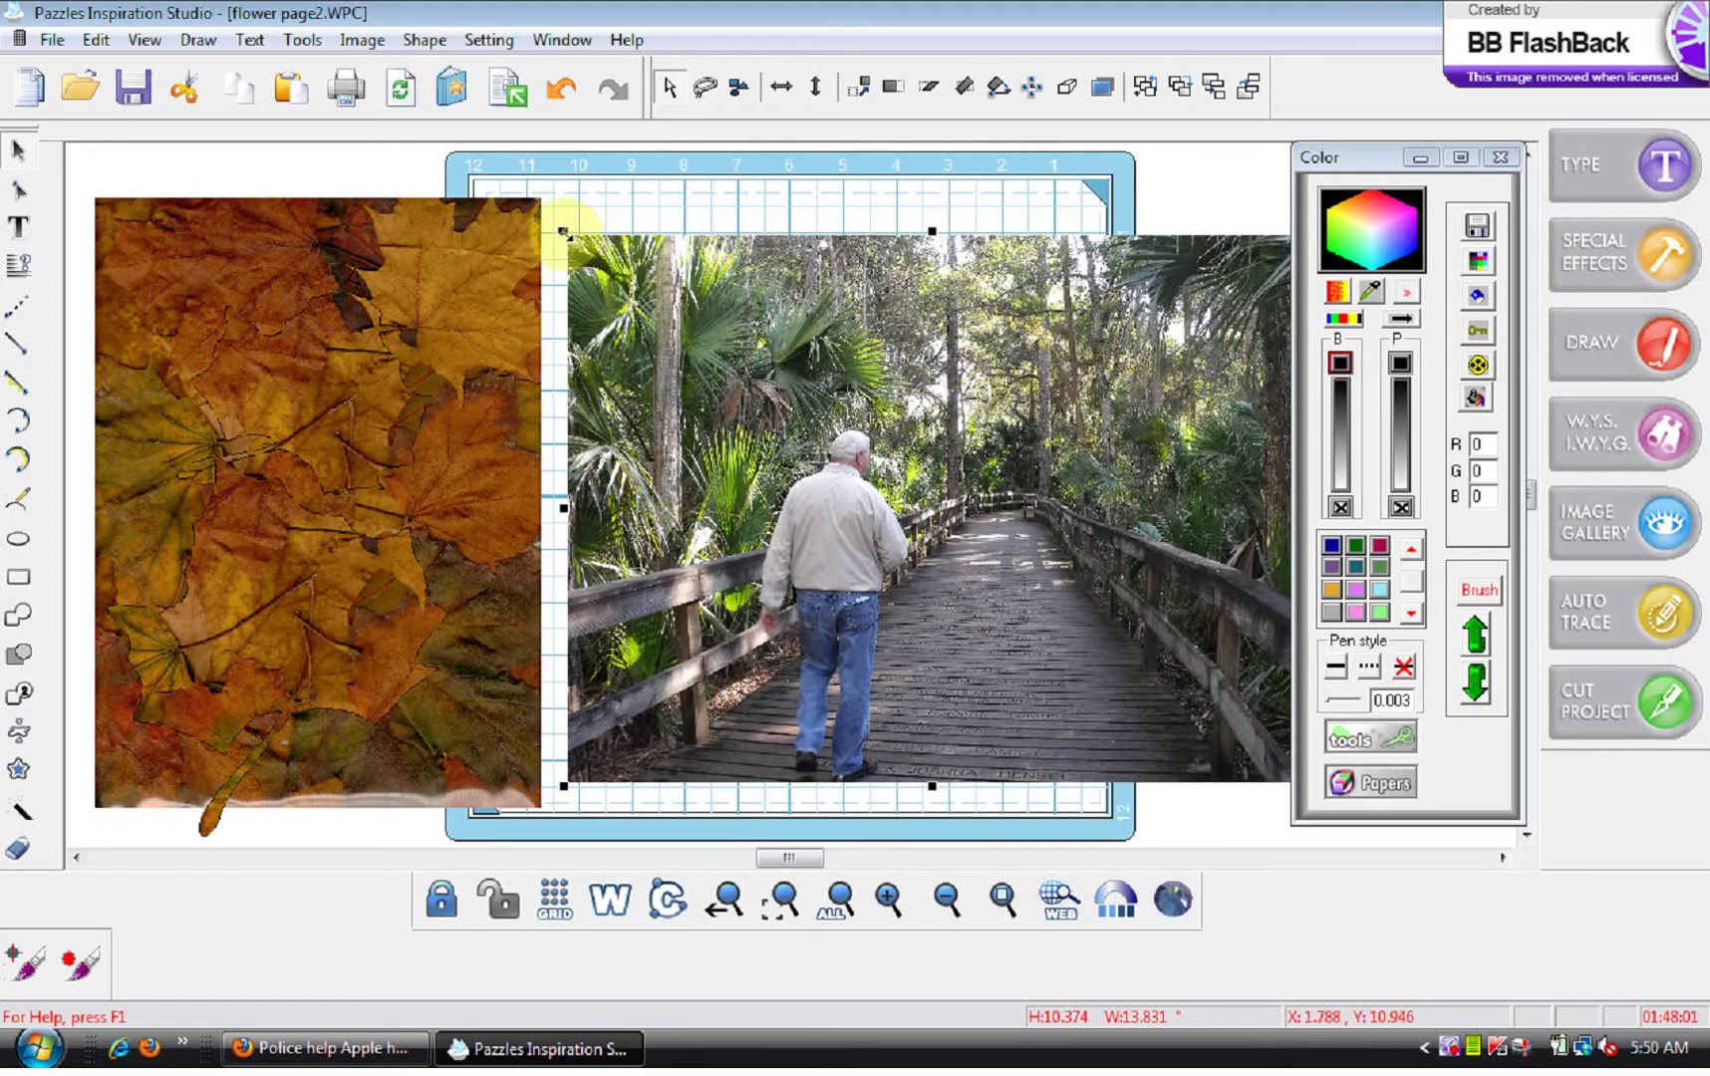
pyautogui.moveTo(564, 232)
pyautogui.mouseDown()
pyautogui.moveTo(746, 399)
pyautogui.moveTo(575, 226)
pyautogui.mouseUp()
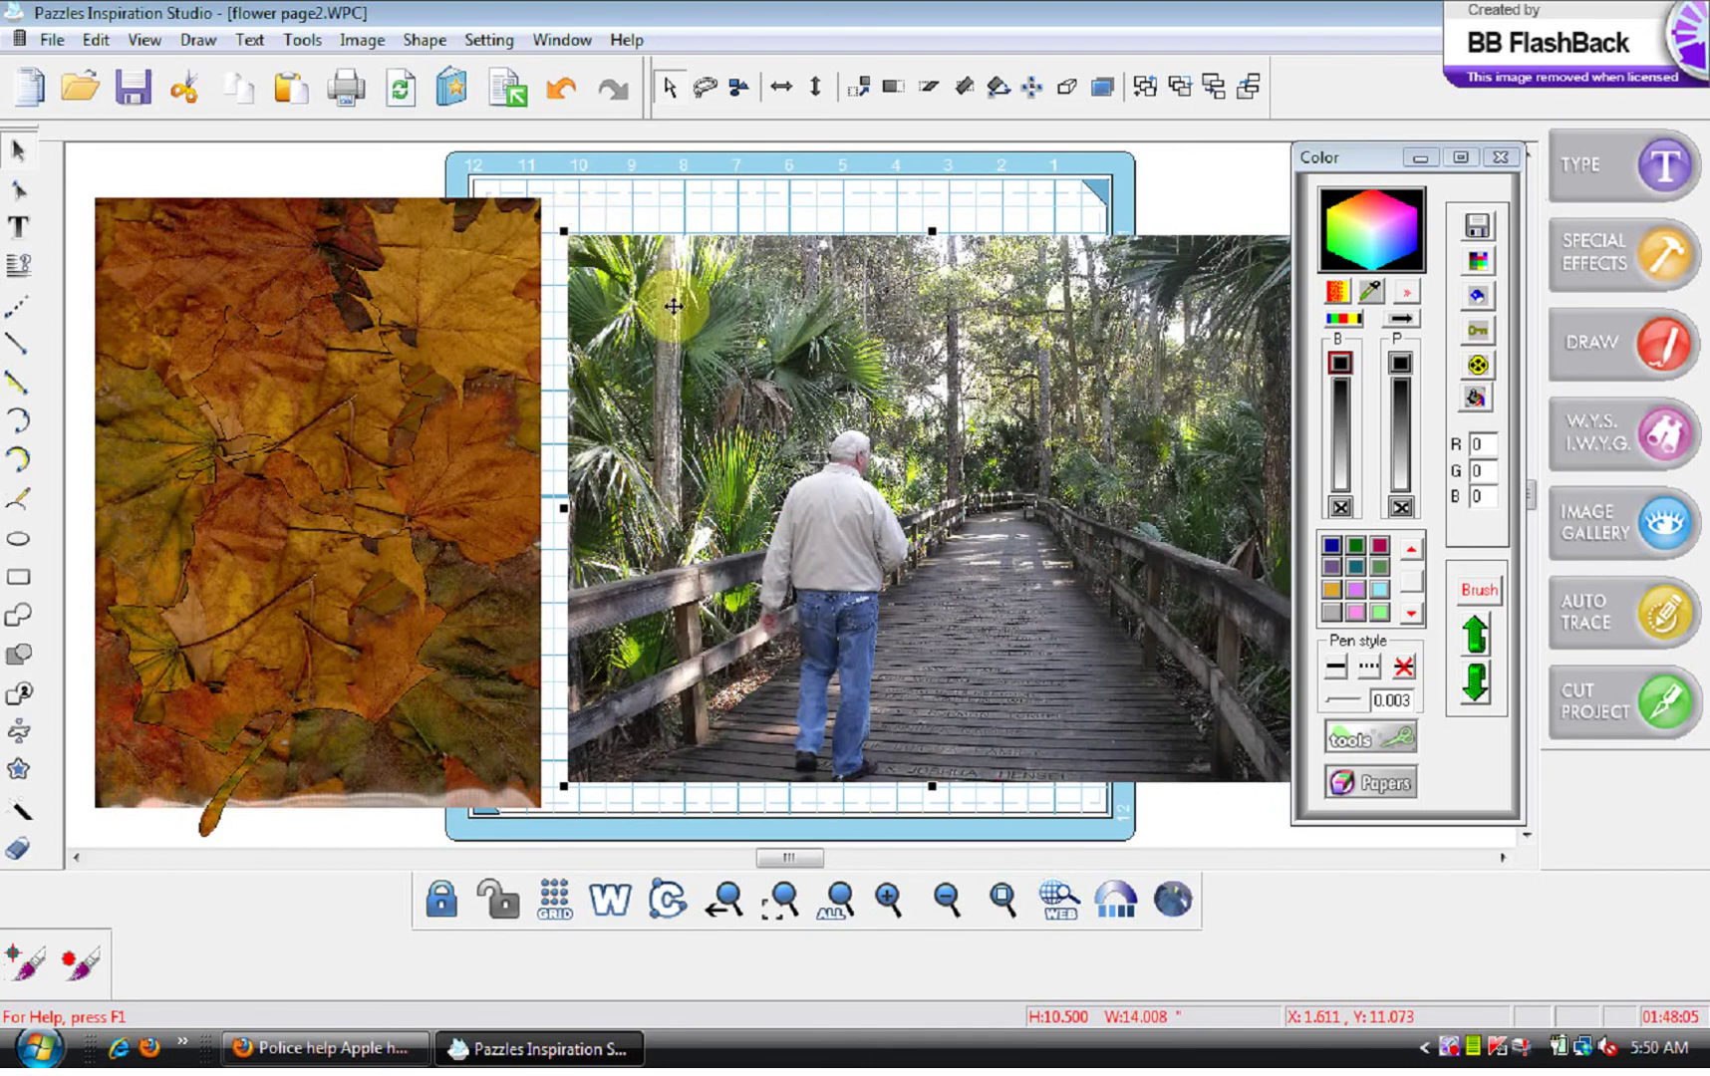
pyautogui.moveTo(673, 305); pyautogui.dragTo(674, 306)
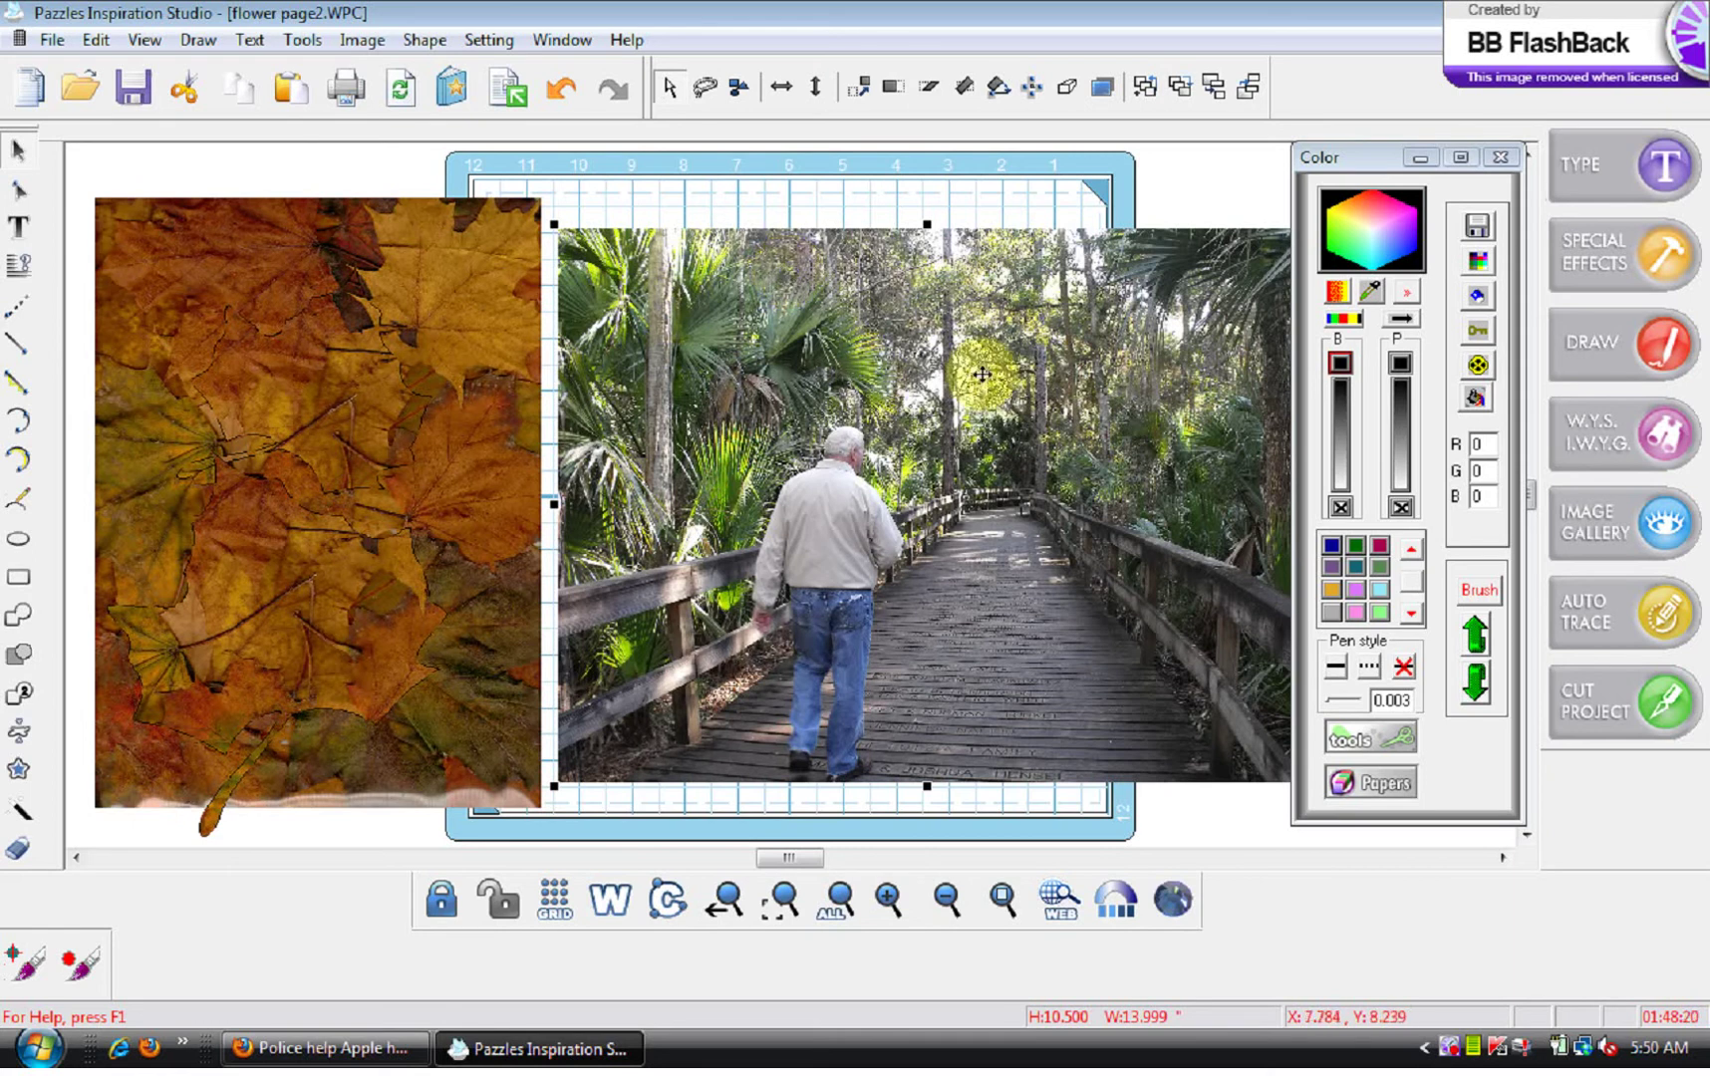
# Insert the solid heart from page 10-B of the Image Gallery's Shapes collection
pyautogui.click(1587, 543)
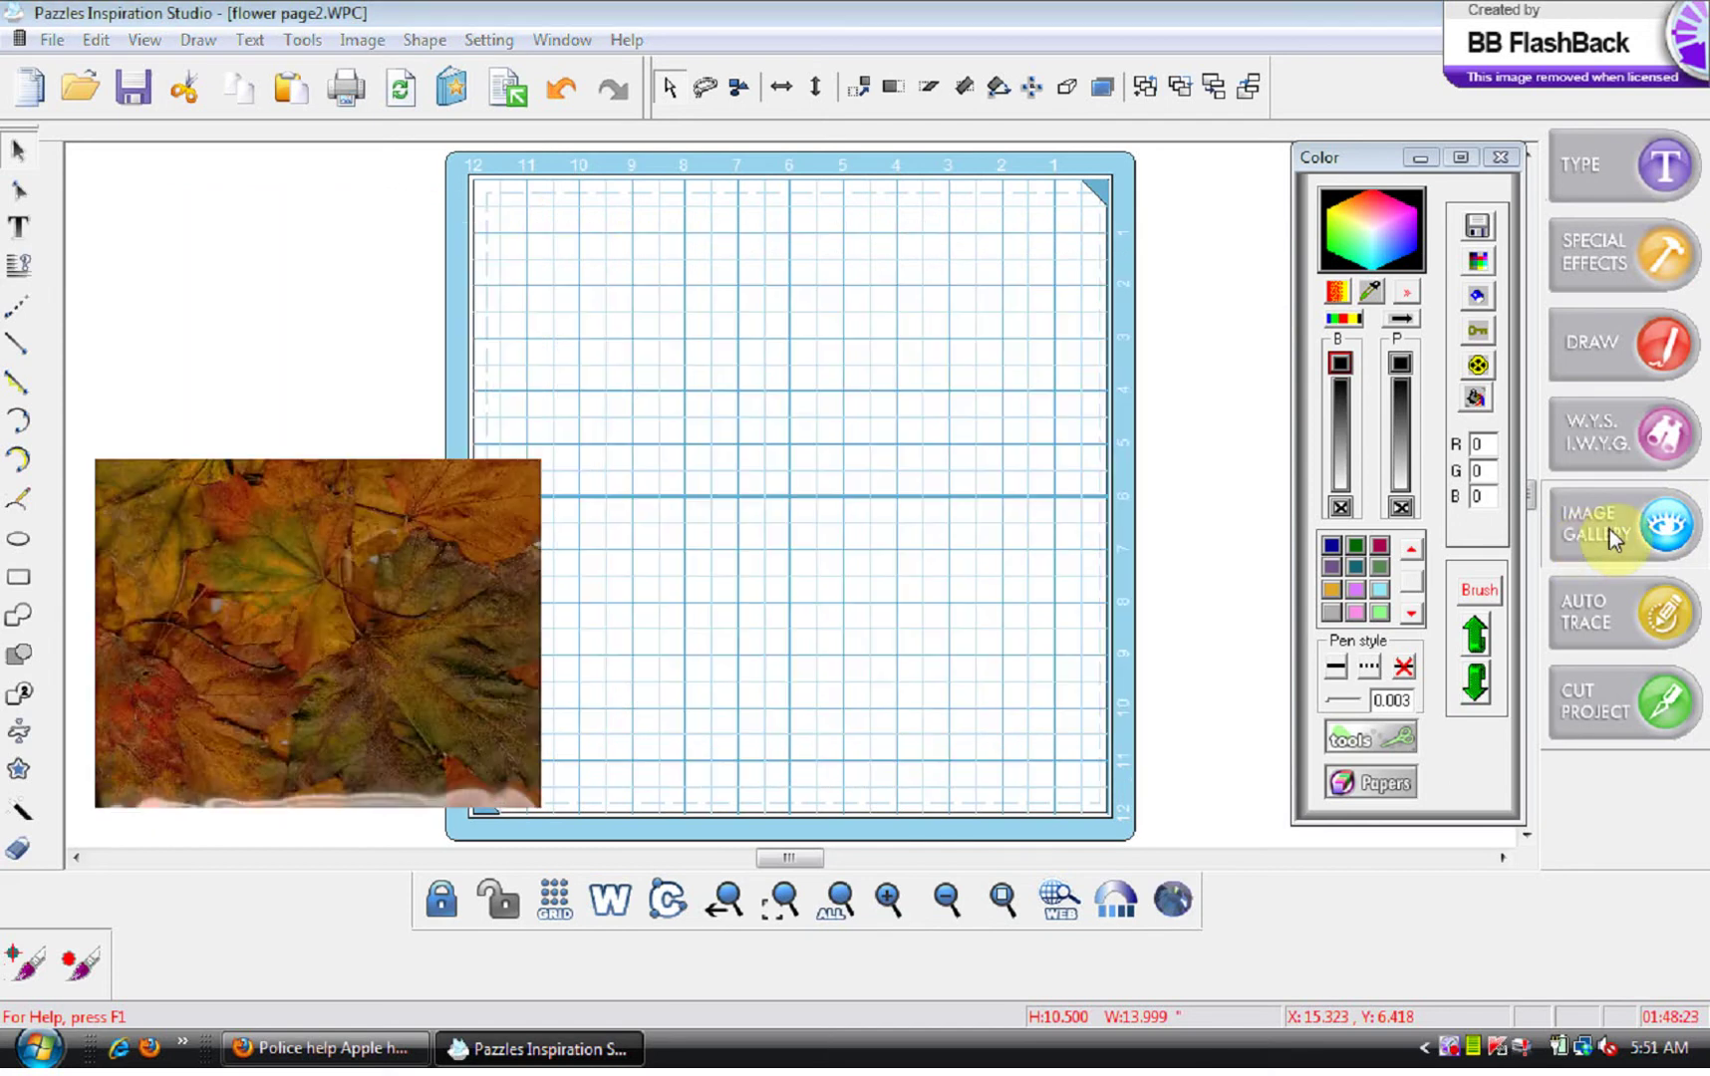
pyautogui.click(1535, 529)
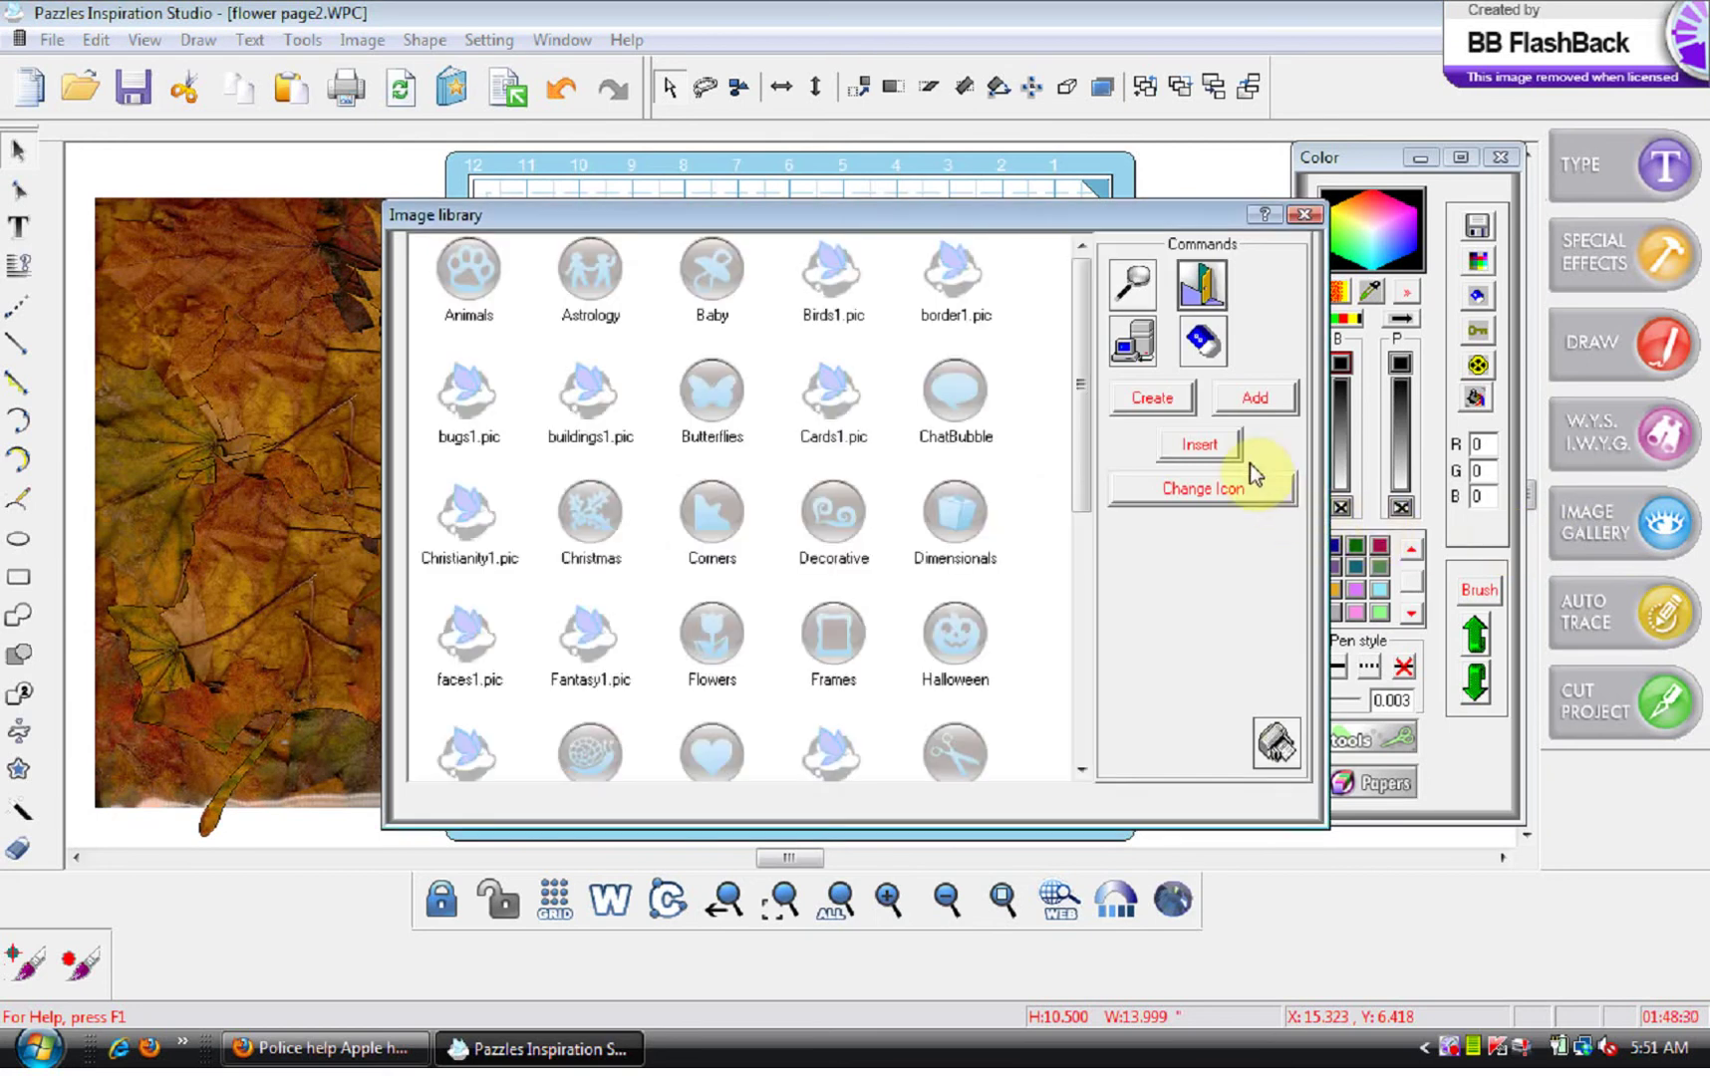
pyautogui.moveTo(1085, 338); pyautogui.dragTo(1093, 577)
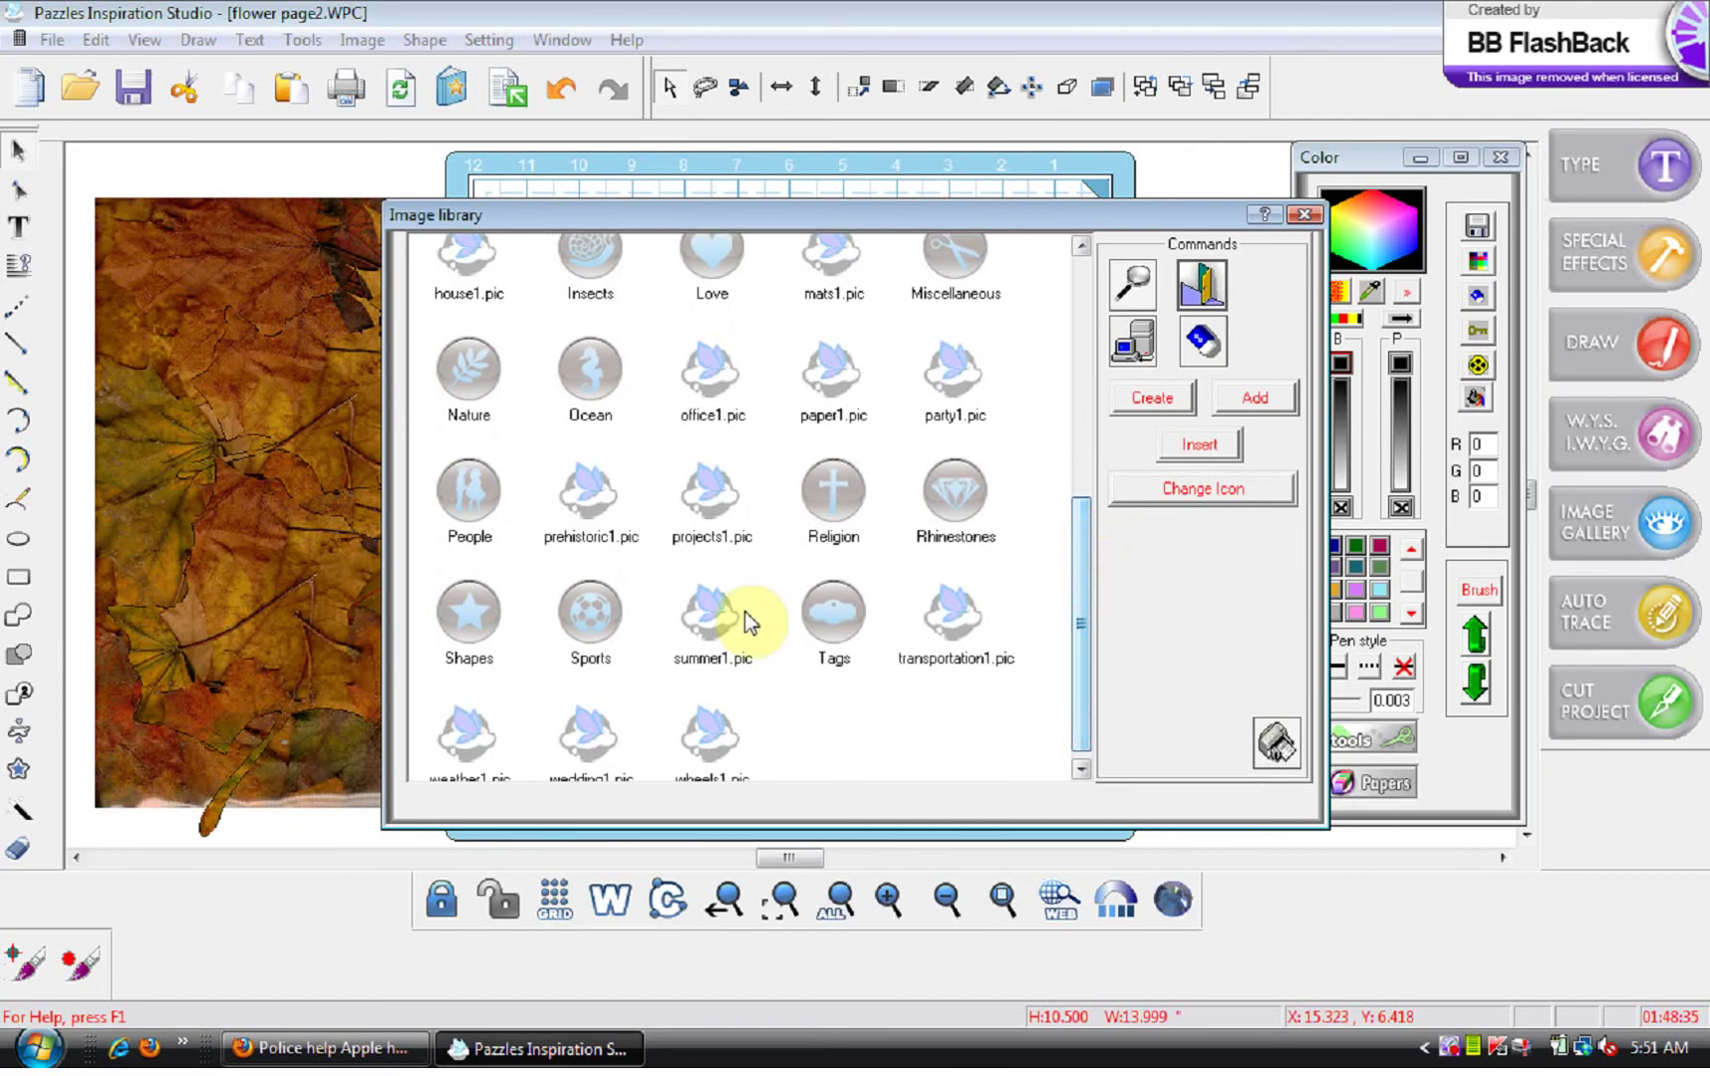
pyautogui.click(446, 603)
pyautogui.doubleClick(447, 603)
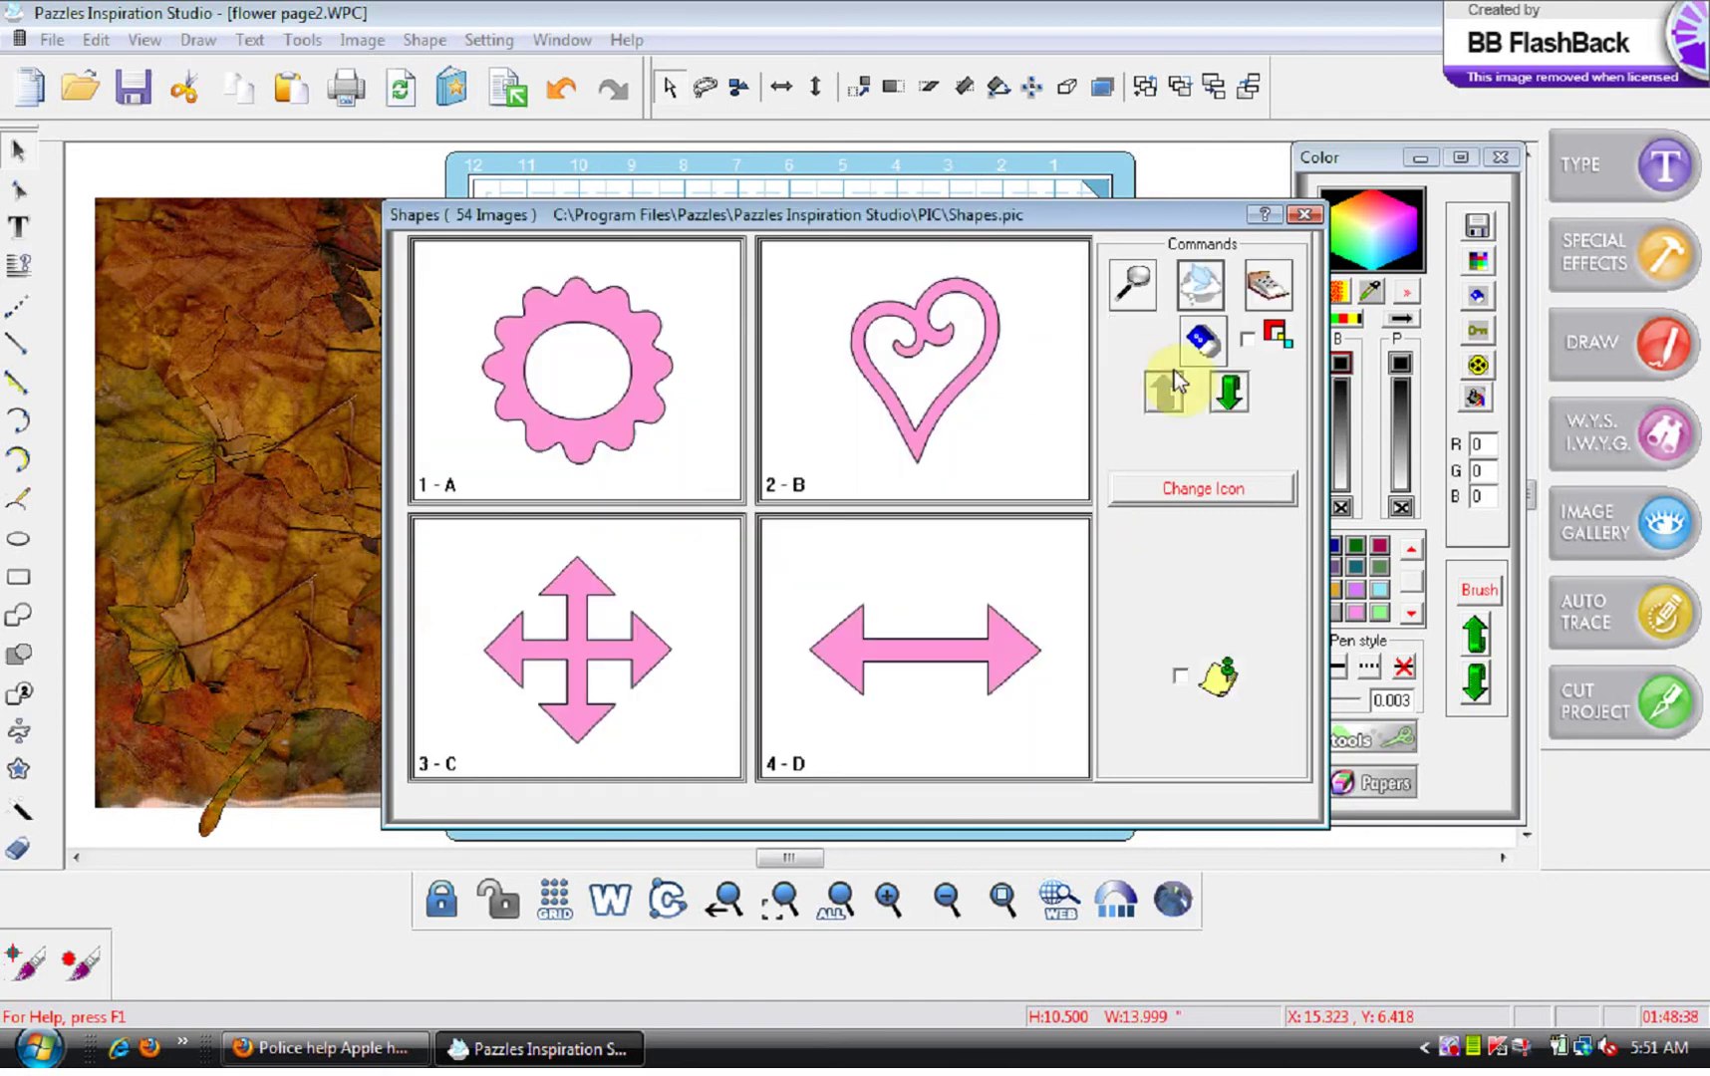
pyautogui.click(1229, 395)
pyautogui.click(1229, 394)
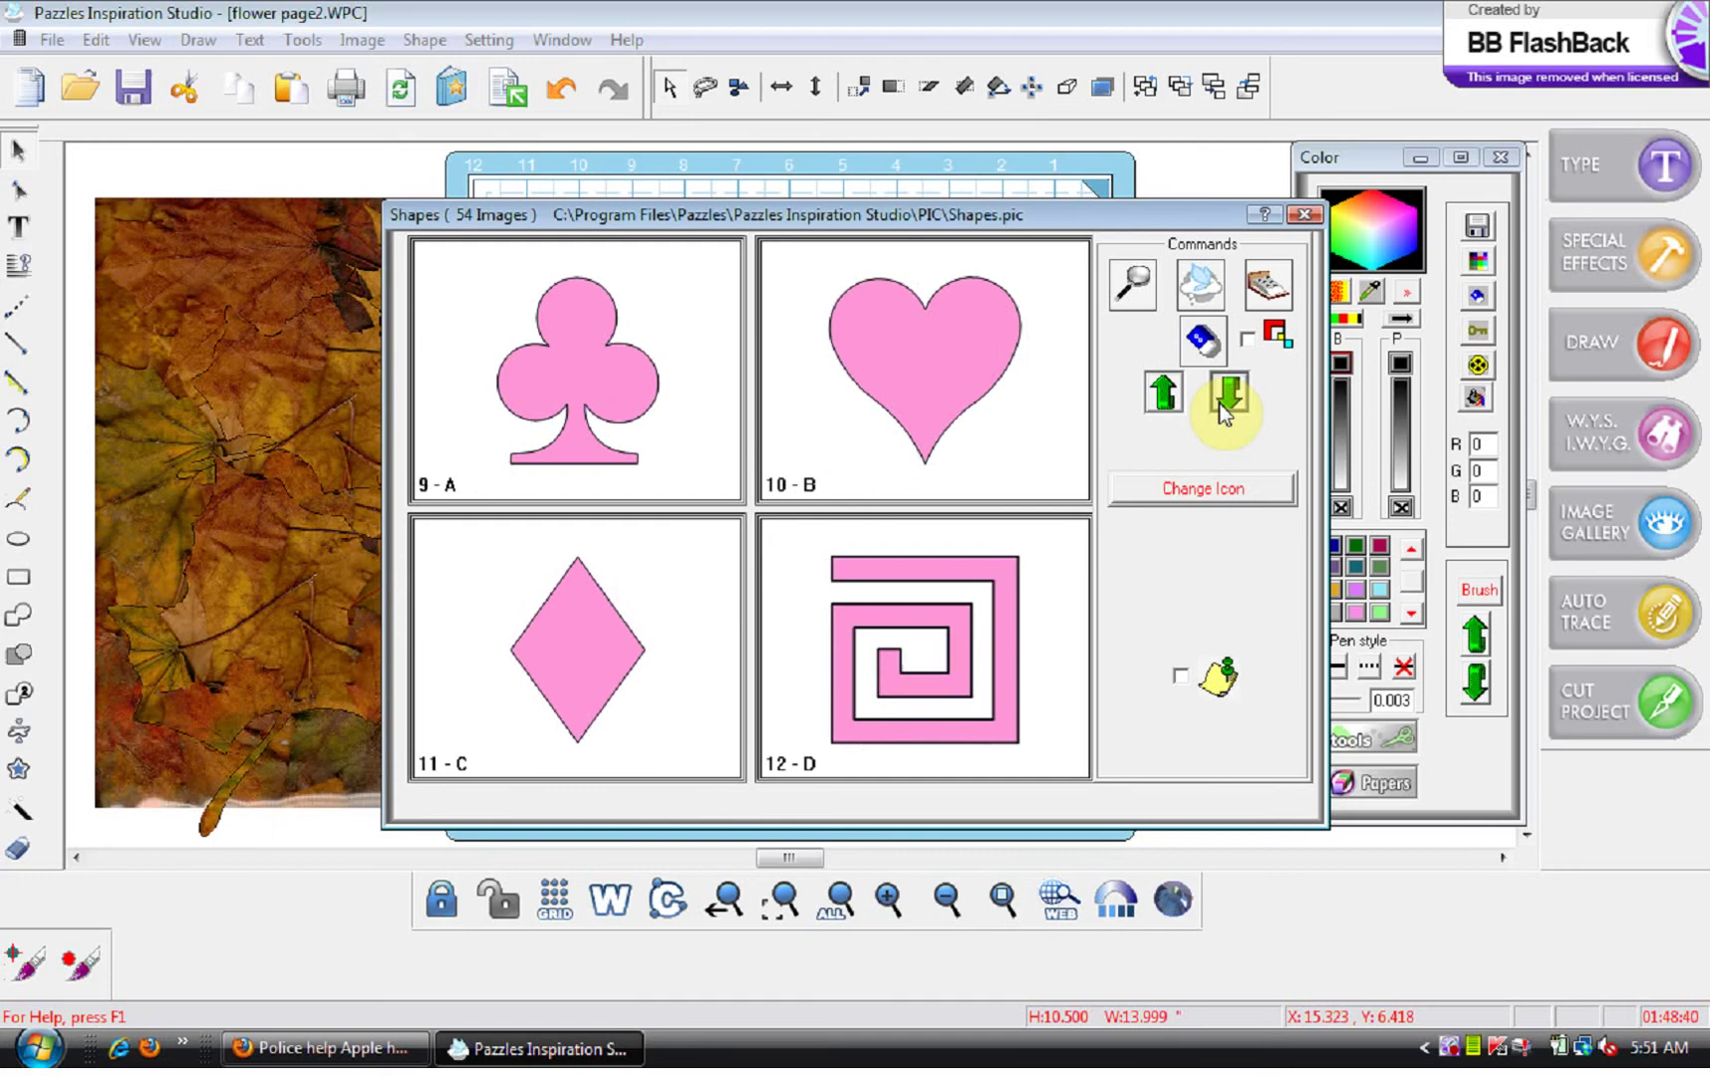
pyautogui.doubleClick(980, 384)
# Close the Shapes collection and remove the heart's pink fill, leaving a plain outline
pyautogui.click(1304, 215)
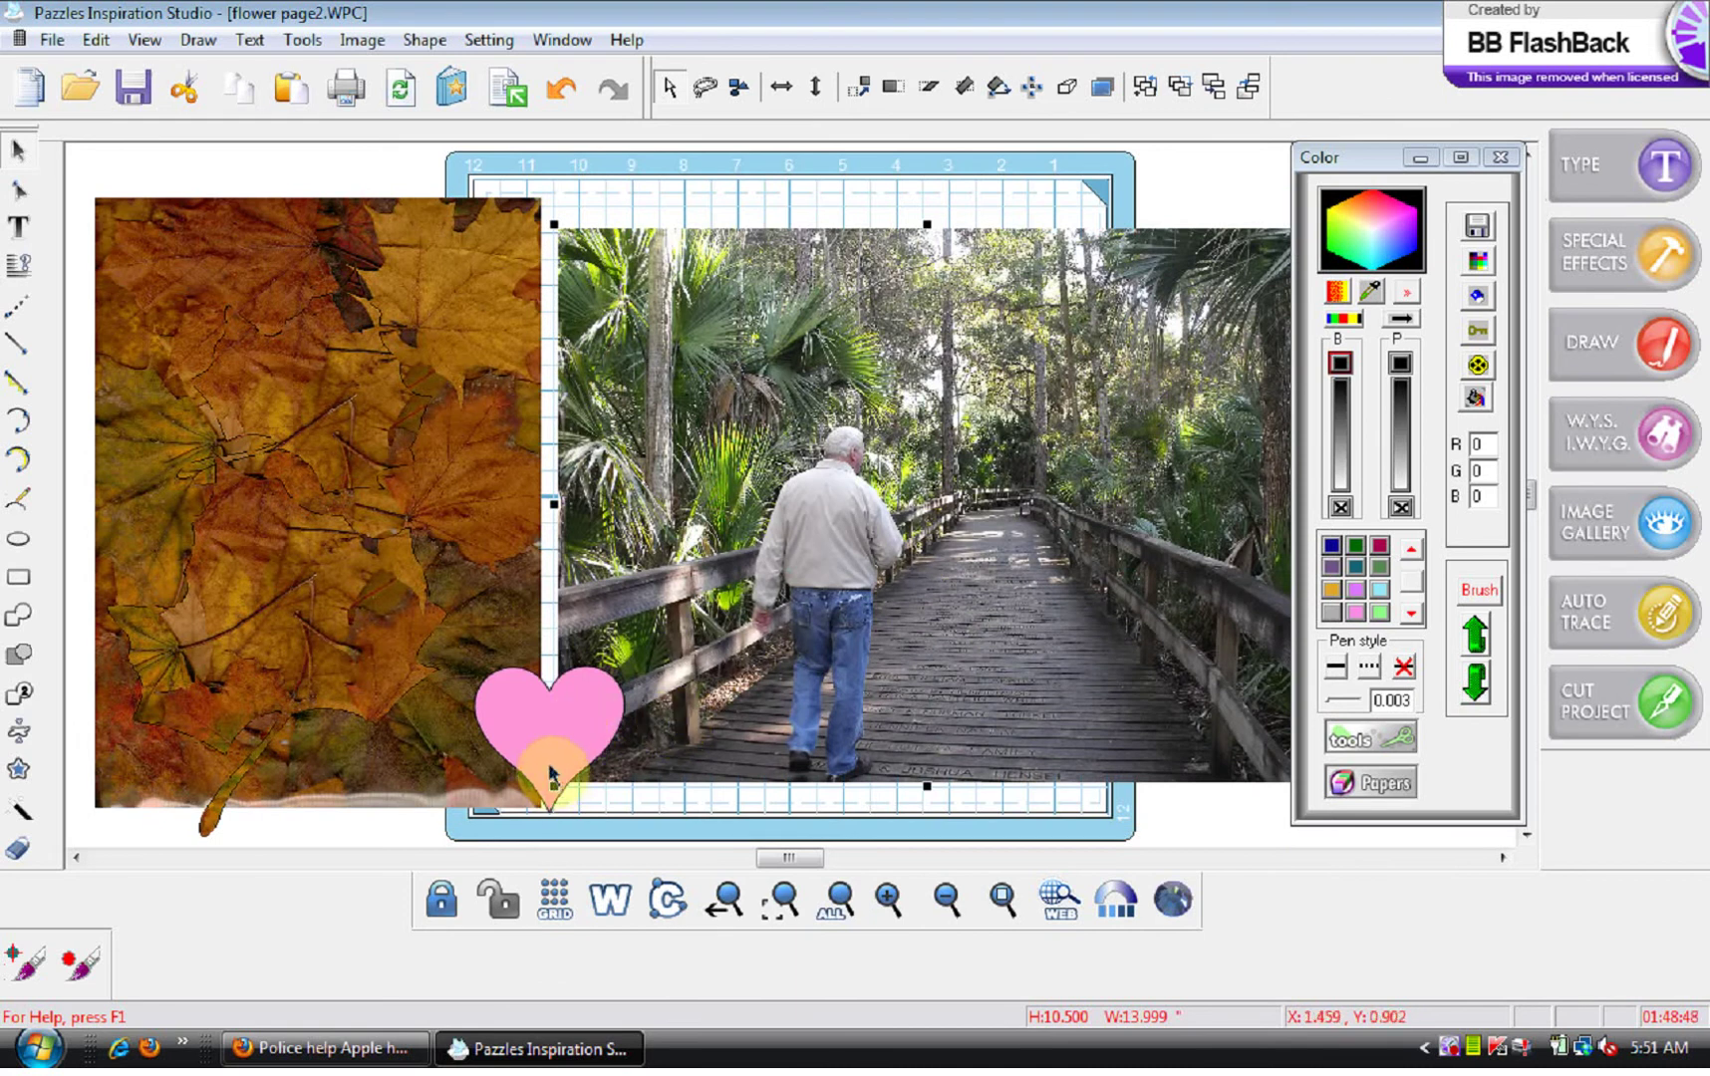
pyautogui.click(554, 766)
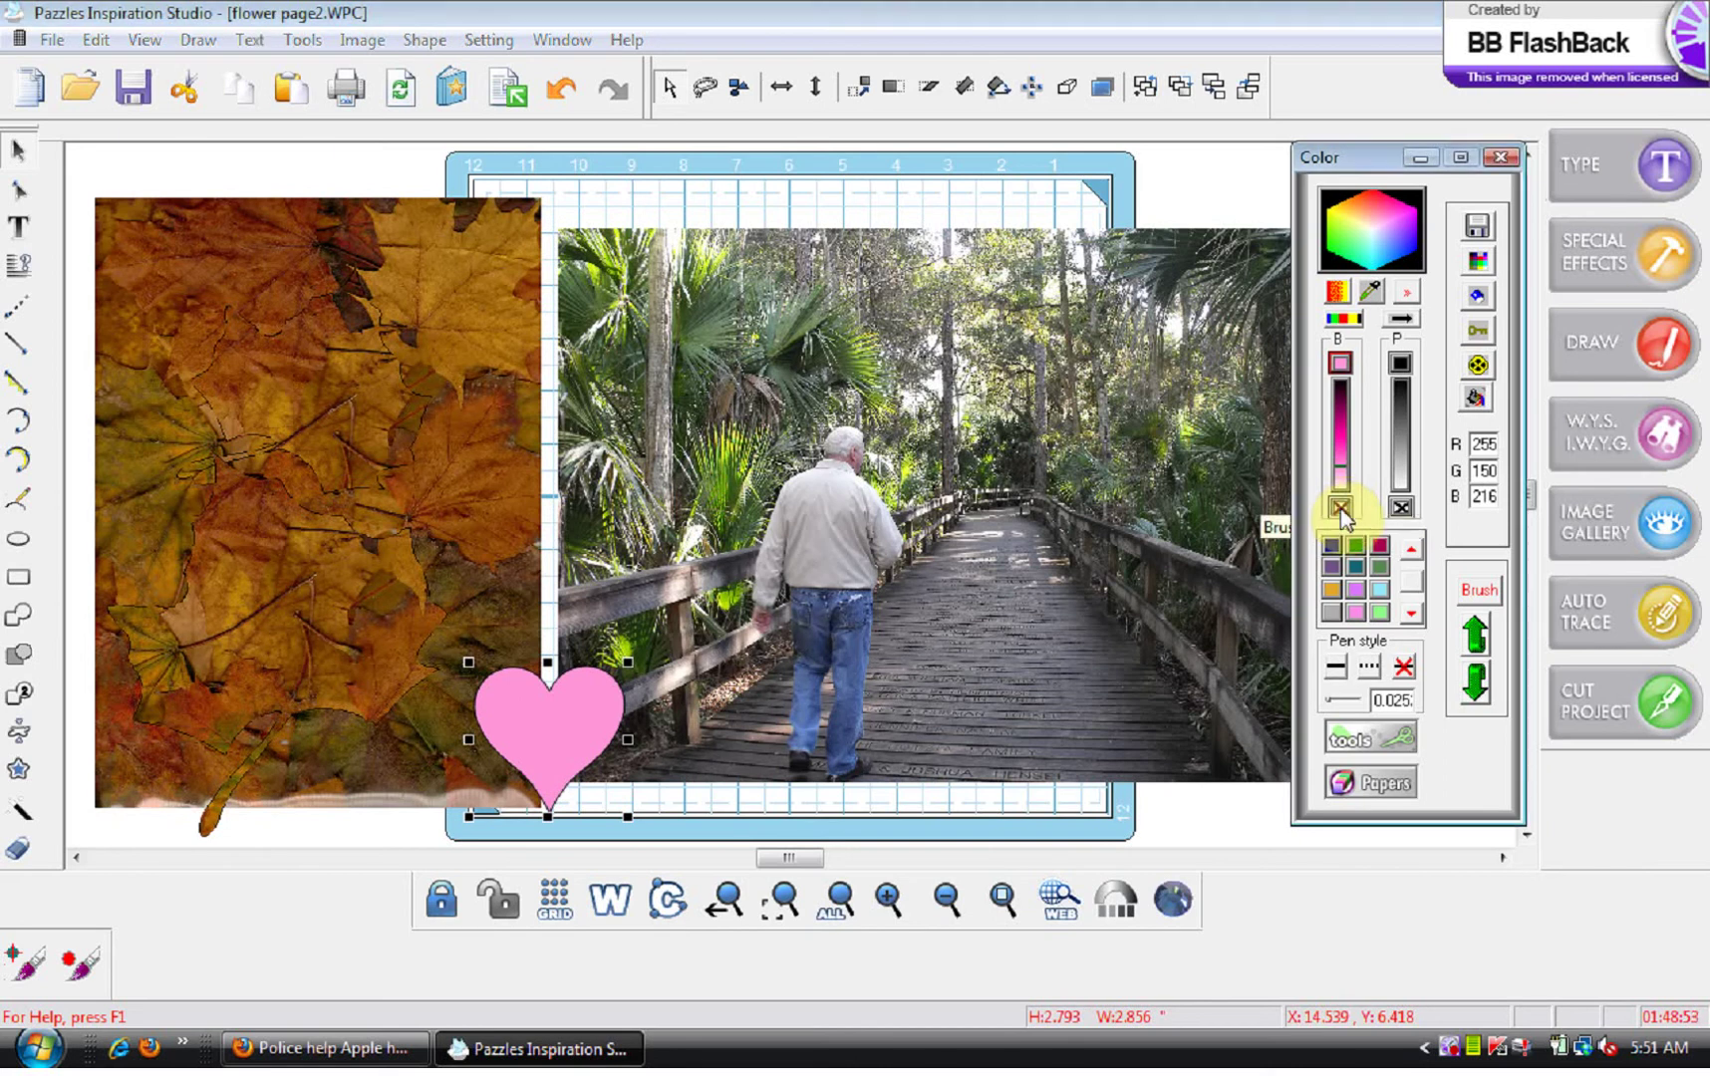
pyautogui.click(1341, 508)
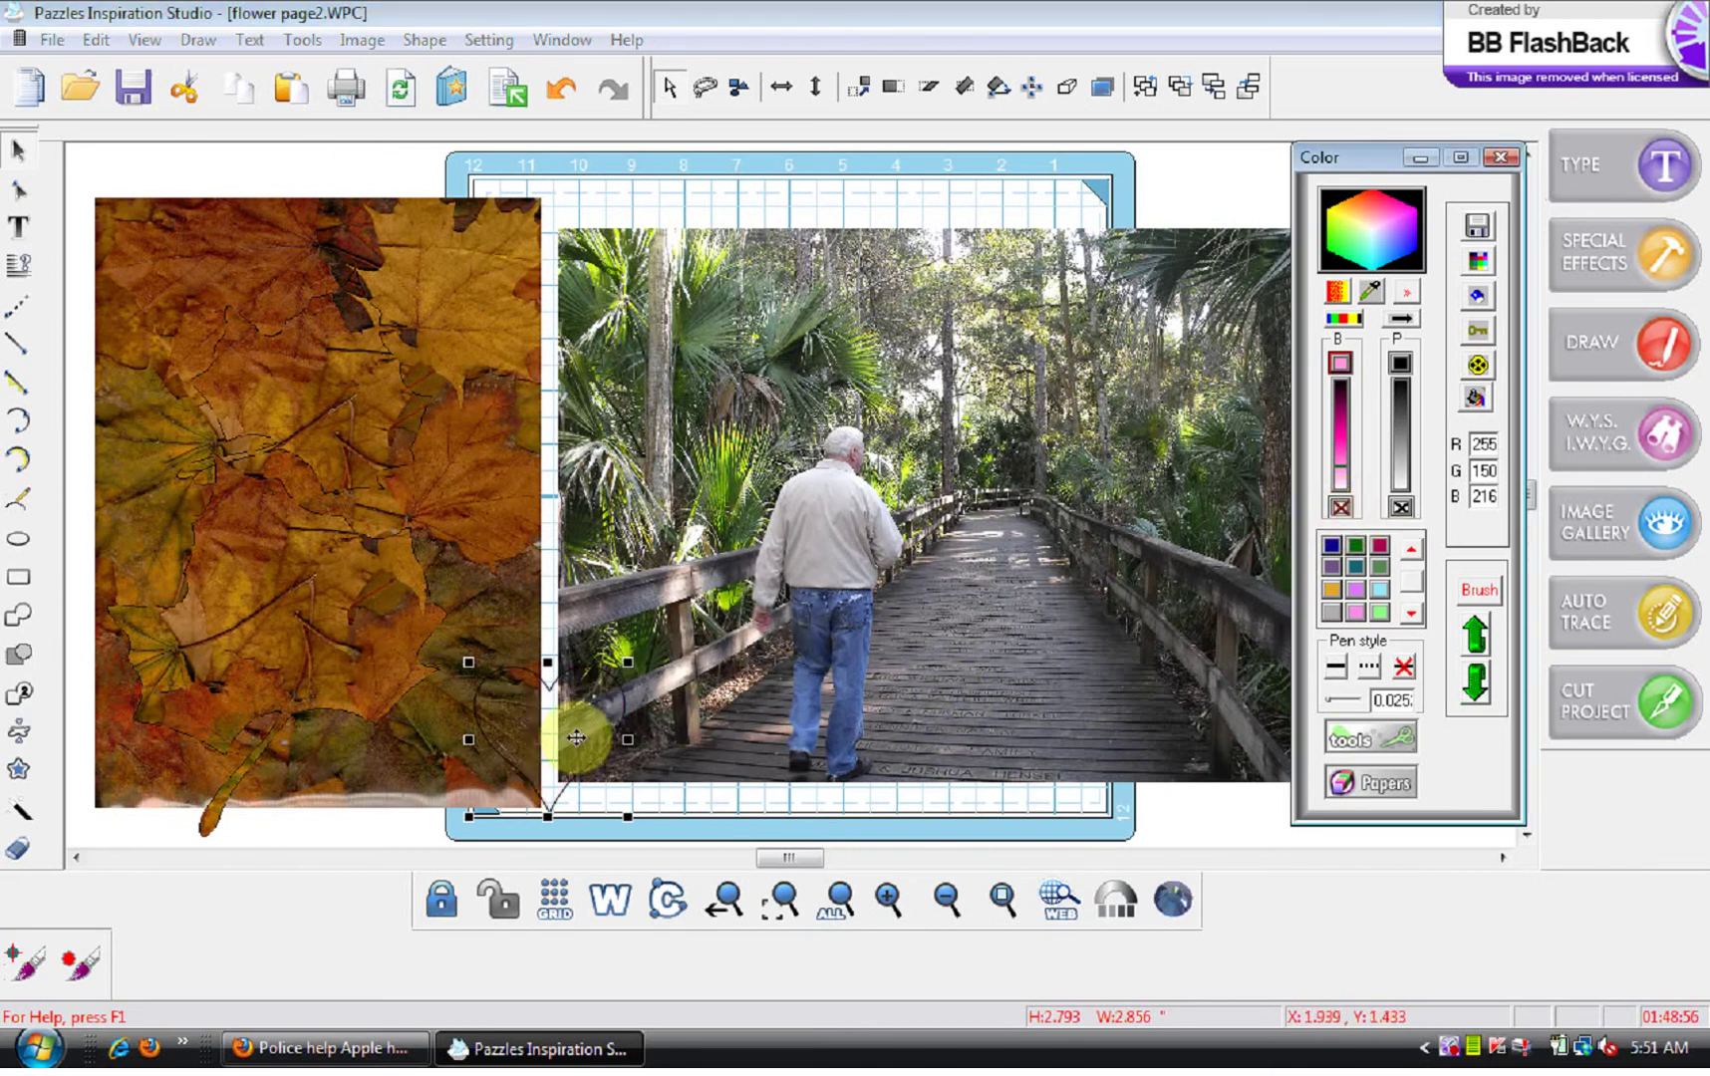
# Move the heart over the photo, enlarge it to about 8.5 × 8.6 inches around the walking man, and tilt it slightly
pyautogui.moveTo(622, 672); pyautogui.dragTo(1052, 243)
pyautogui.moveTo(947, 340); pyautogui.dragTo(915, 493)
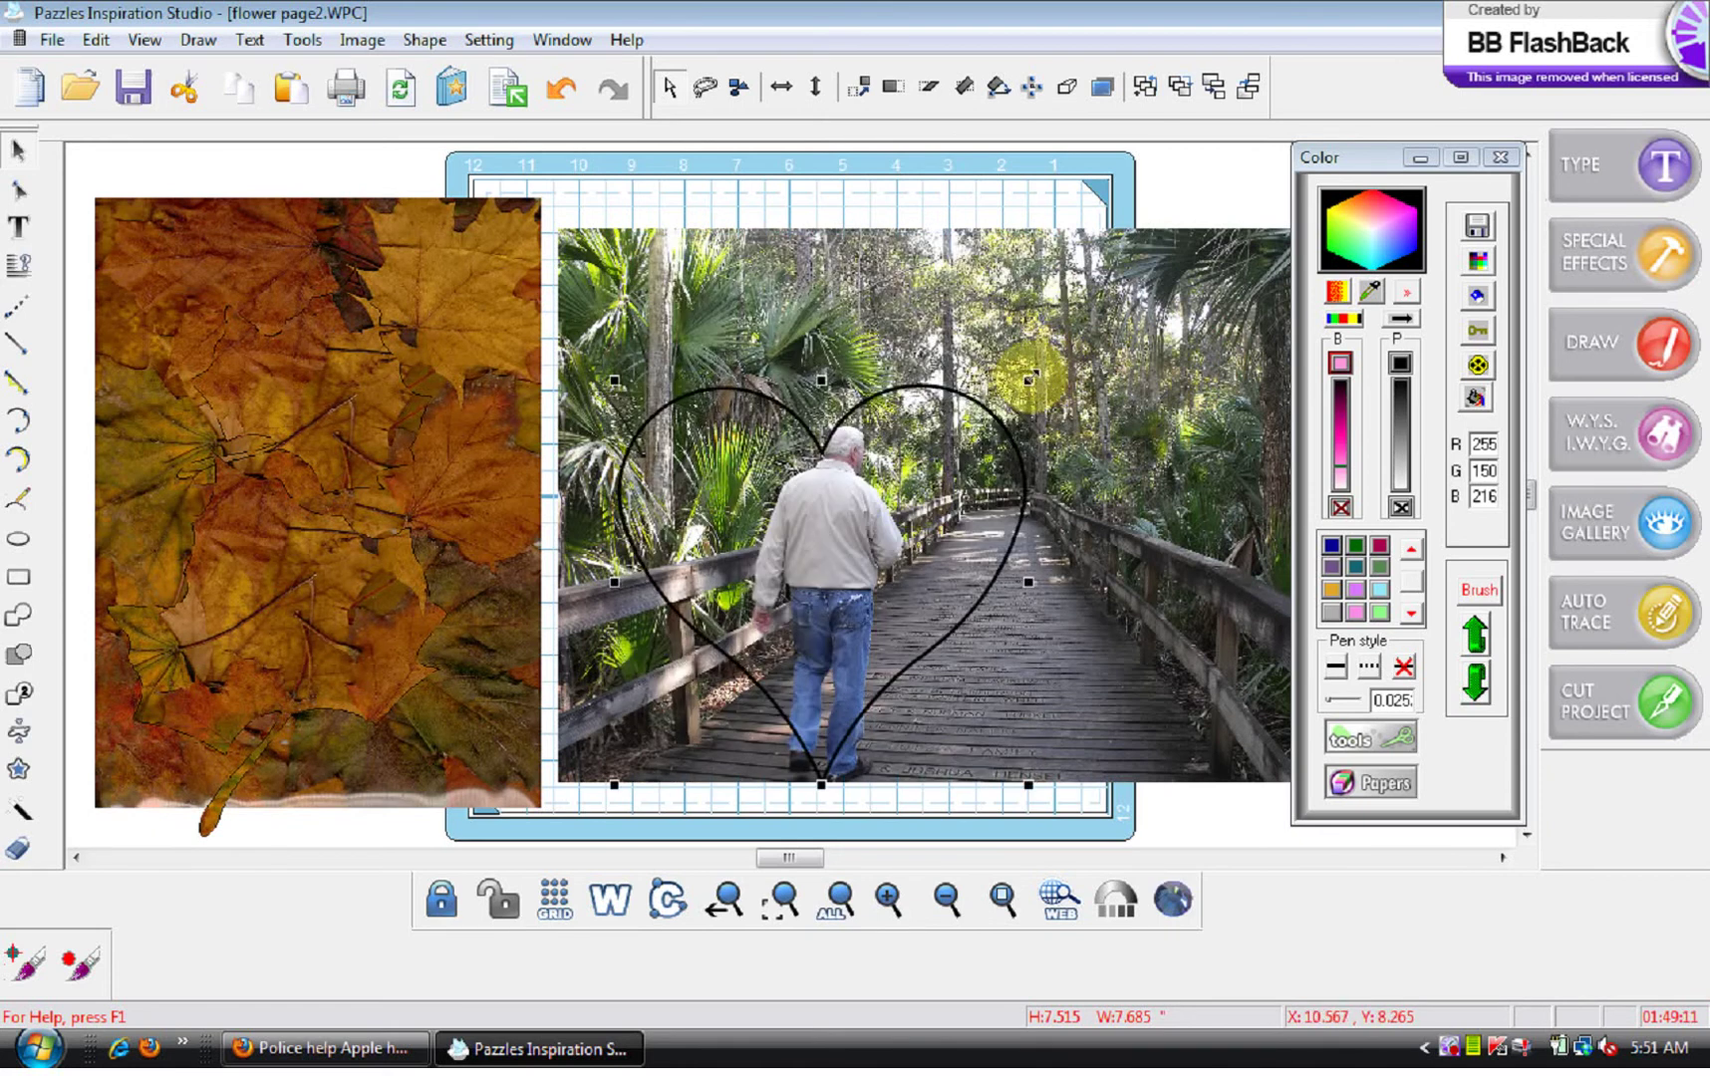
pyautogui.moveTo(1028, 379); pyautogui.dragTo(1081, 336)
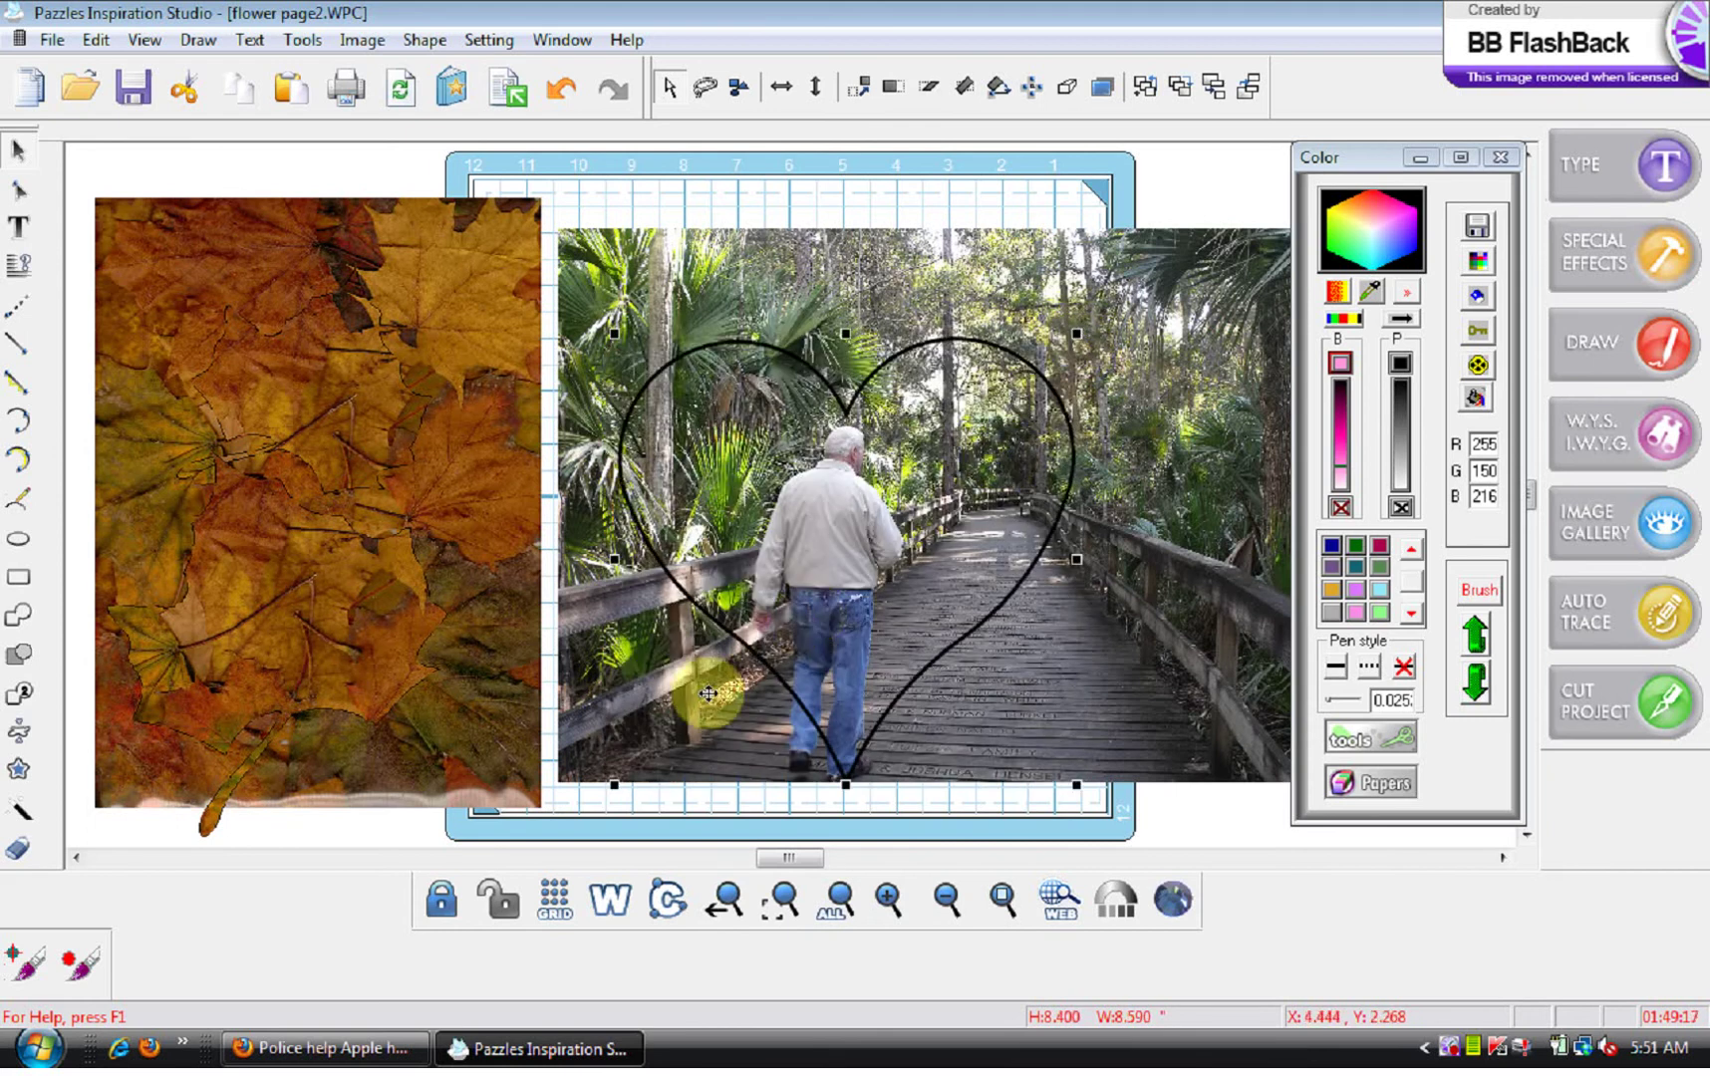
pyautogui.moveTo(624, 765)
pyautogui.mouseDown()
pyautogui.moveTo(611, 776)
pyautogui.moveTo(608, 757)
pyautogui.mouseUp()
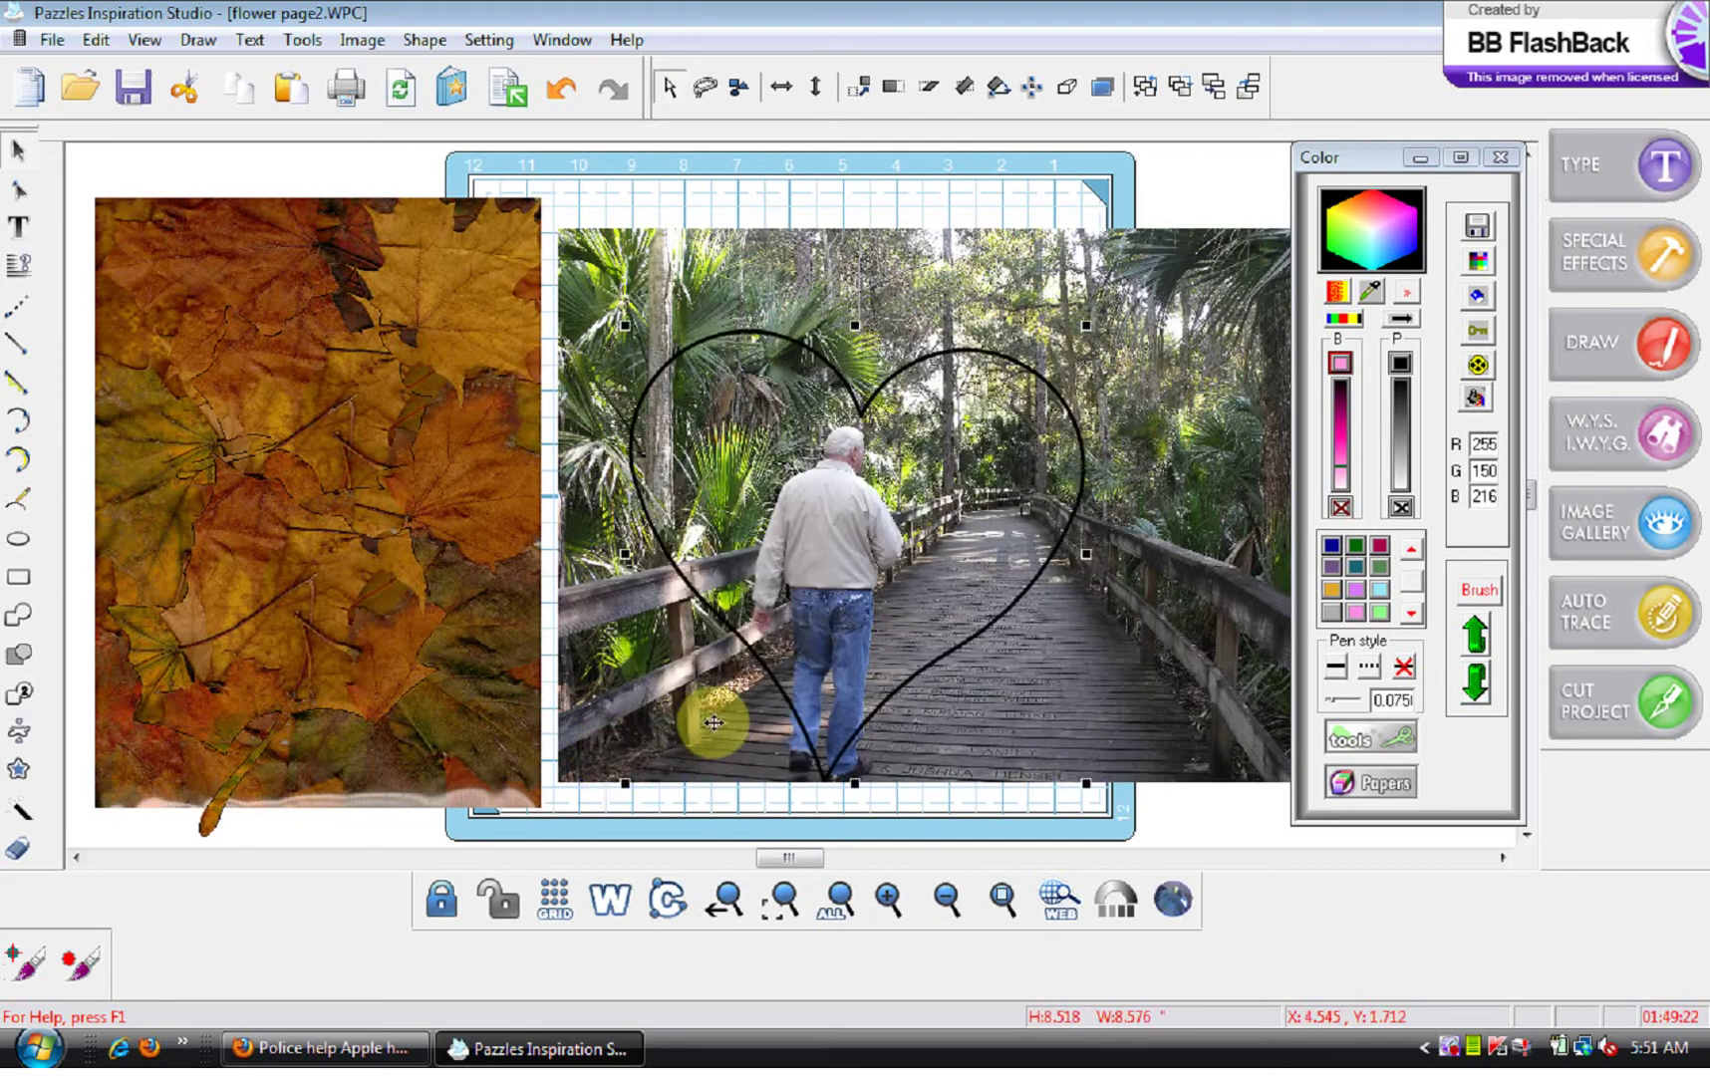
pyautogui.press('Left')
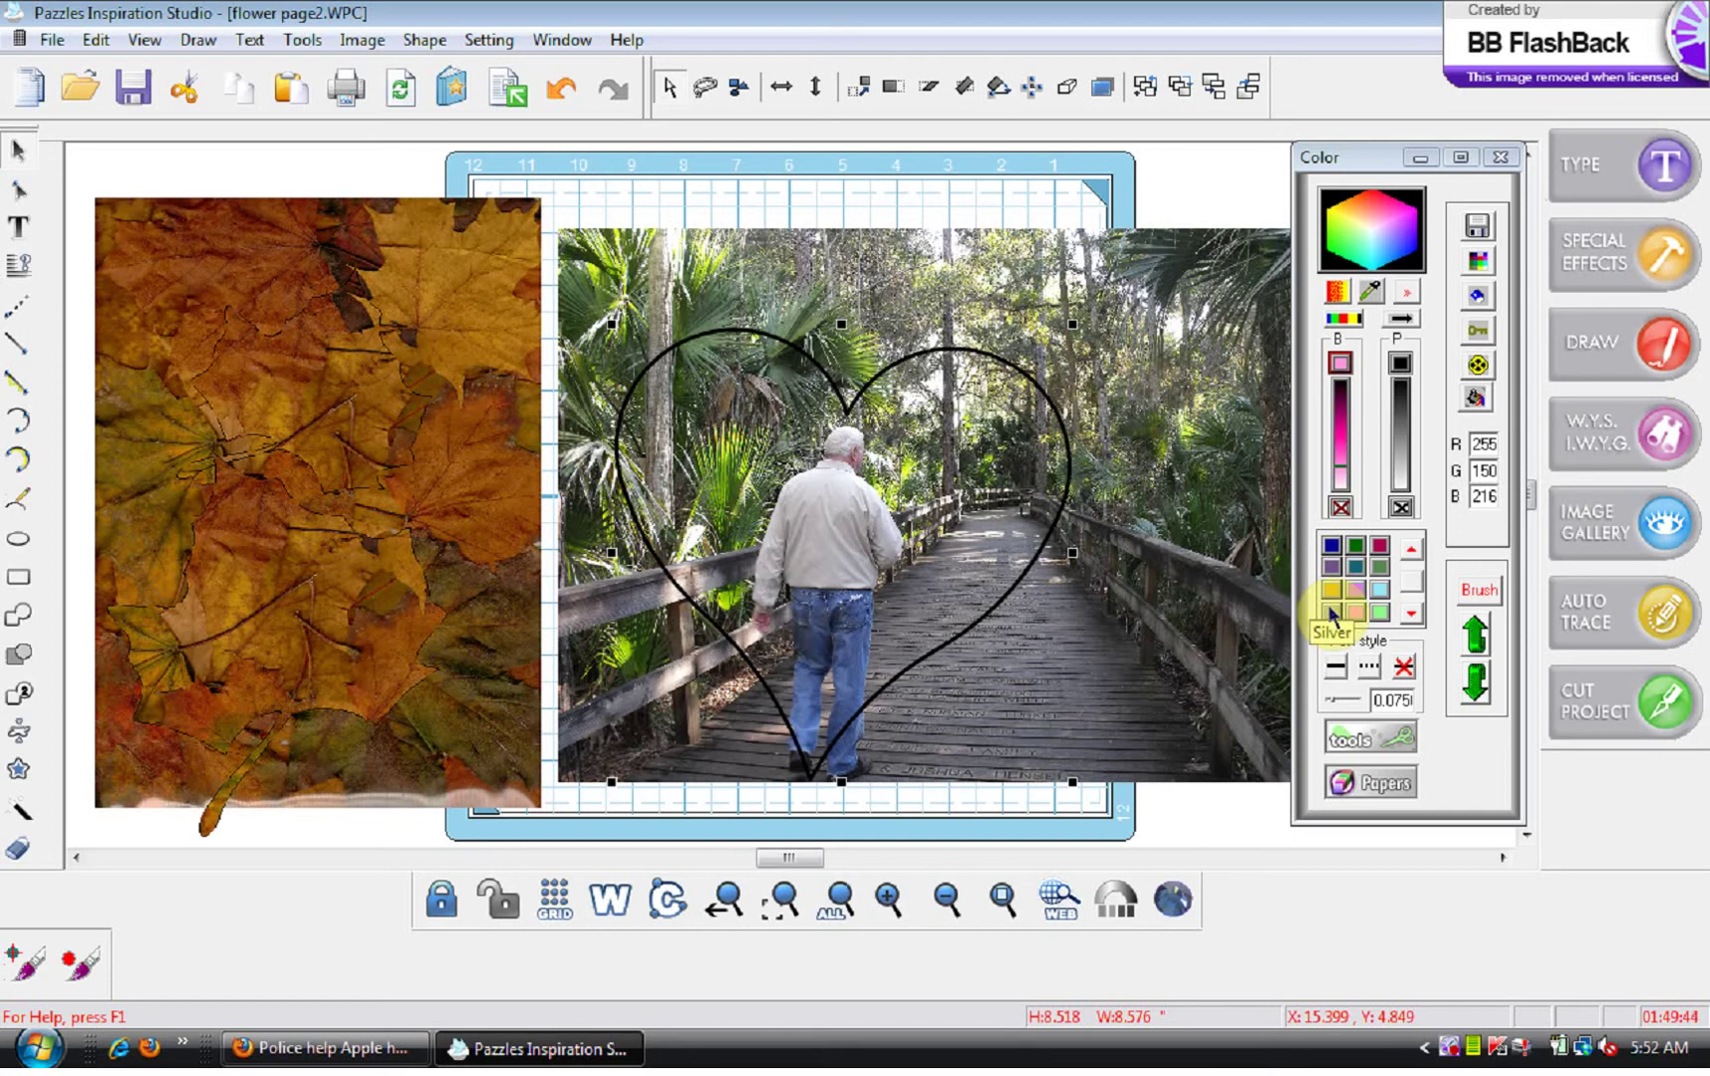
# Set the heart outline's pen width to 0.16 and its colour to green
pyautogui.click(1332, 616)
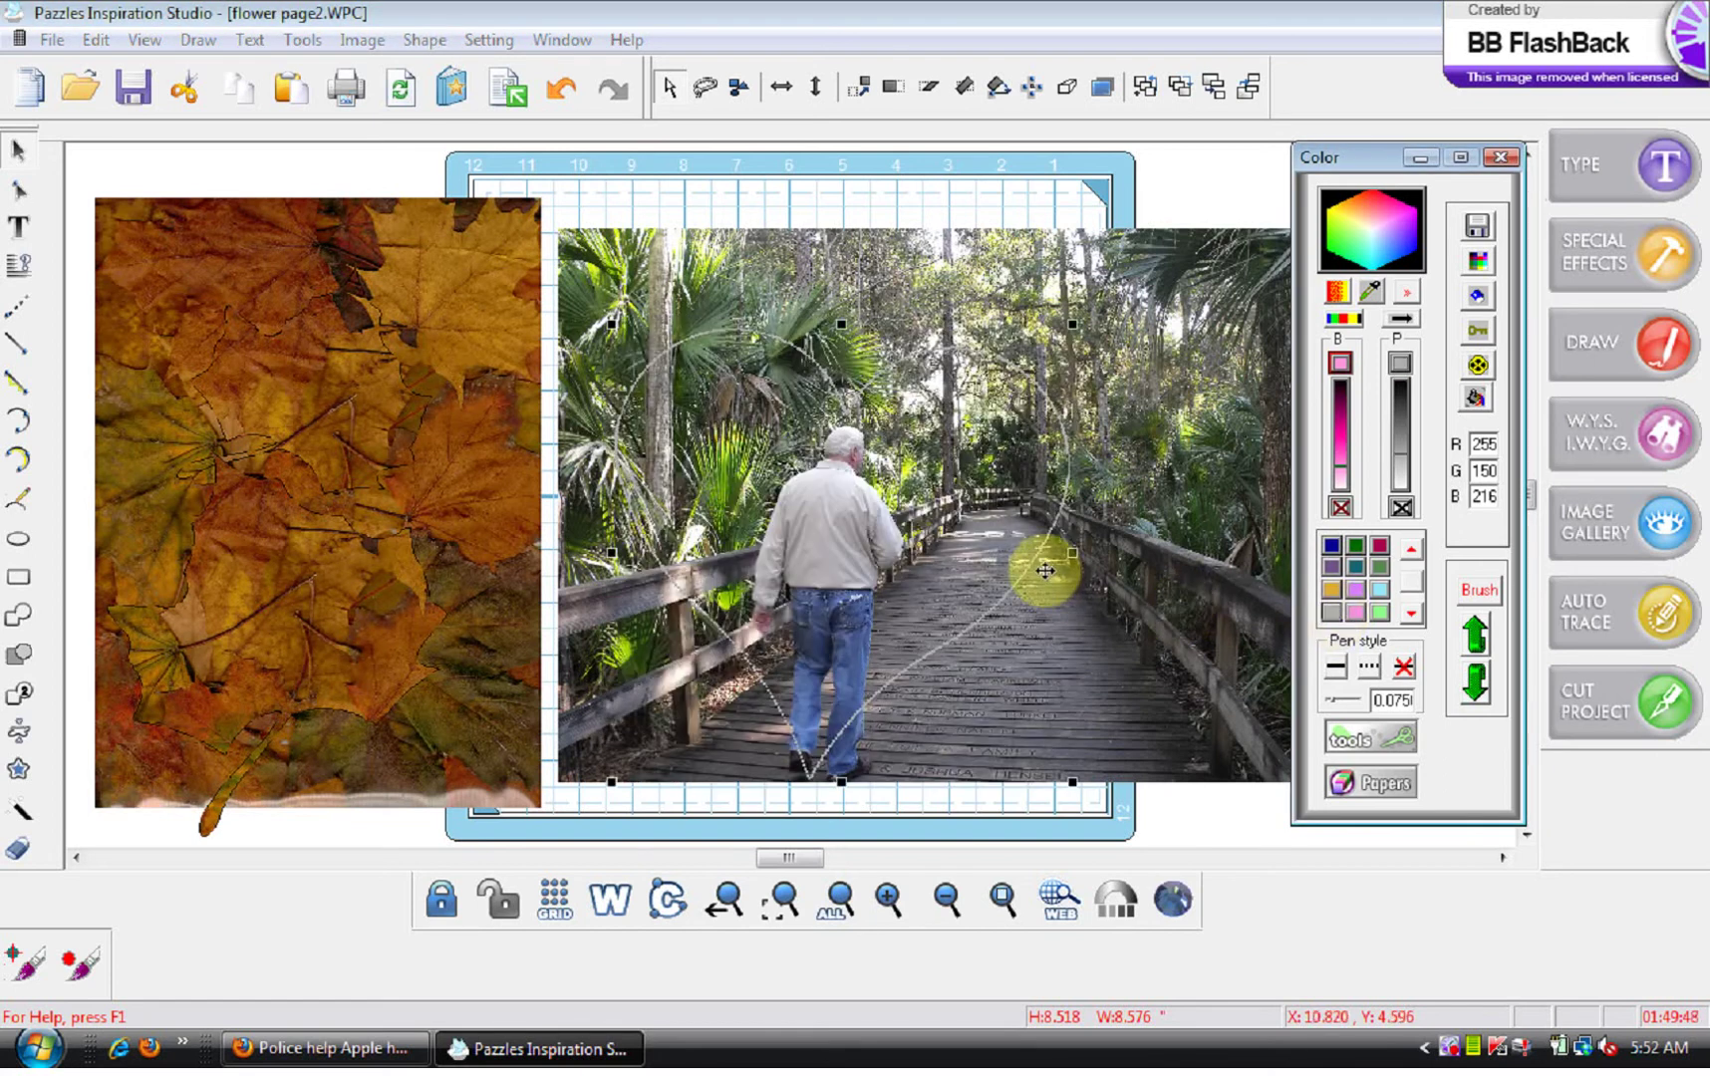
pyautogui.click(1337, 700)
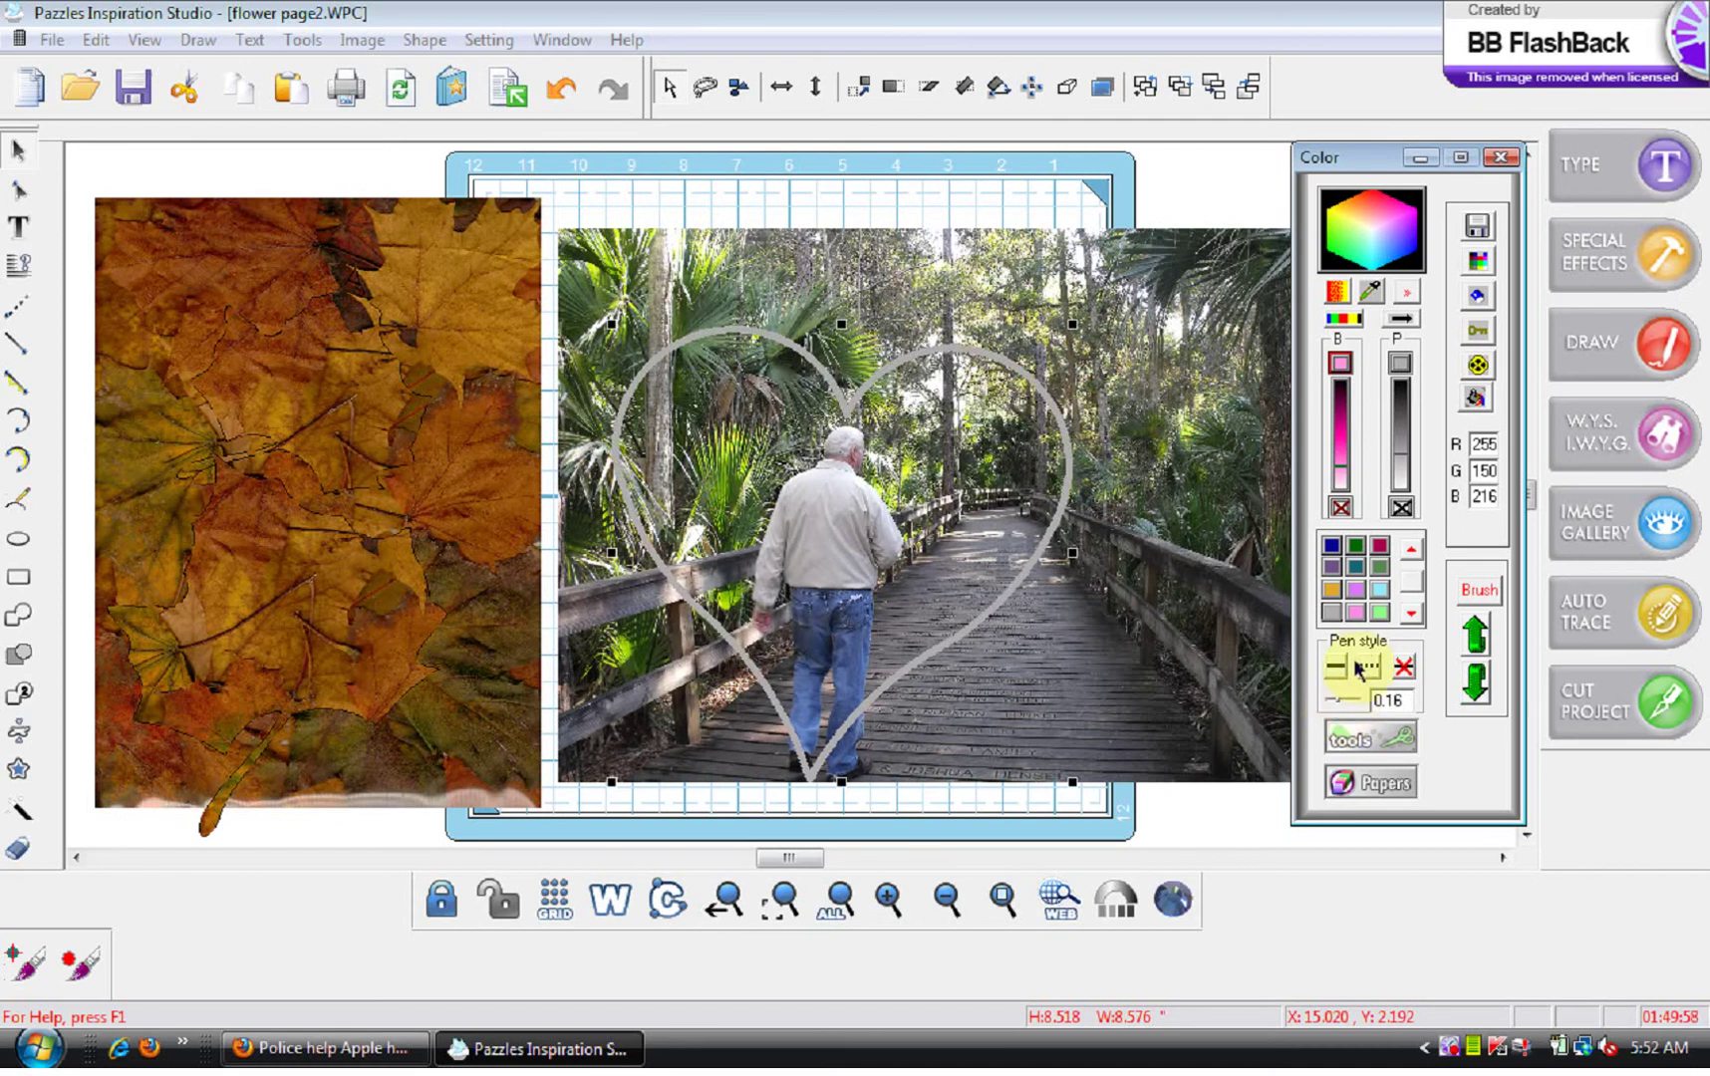
pyautogui.click(1334, 571)
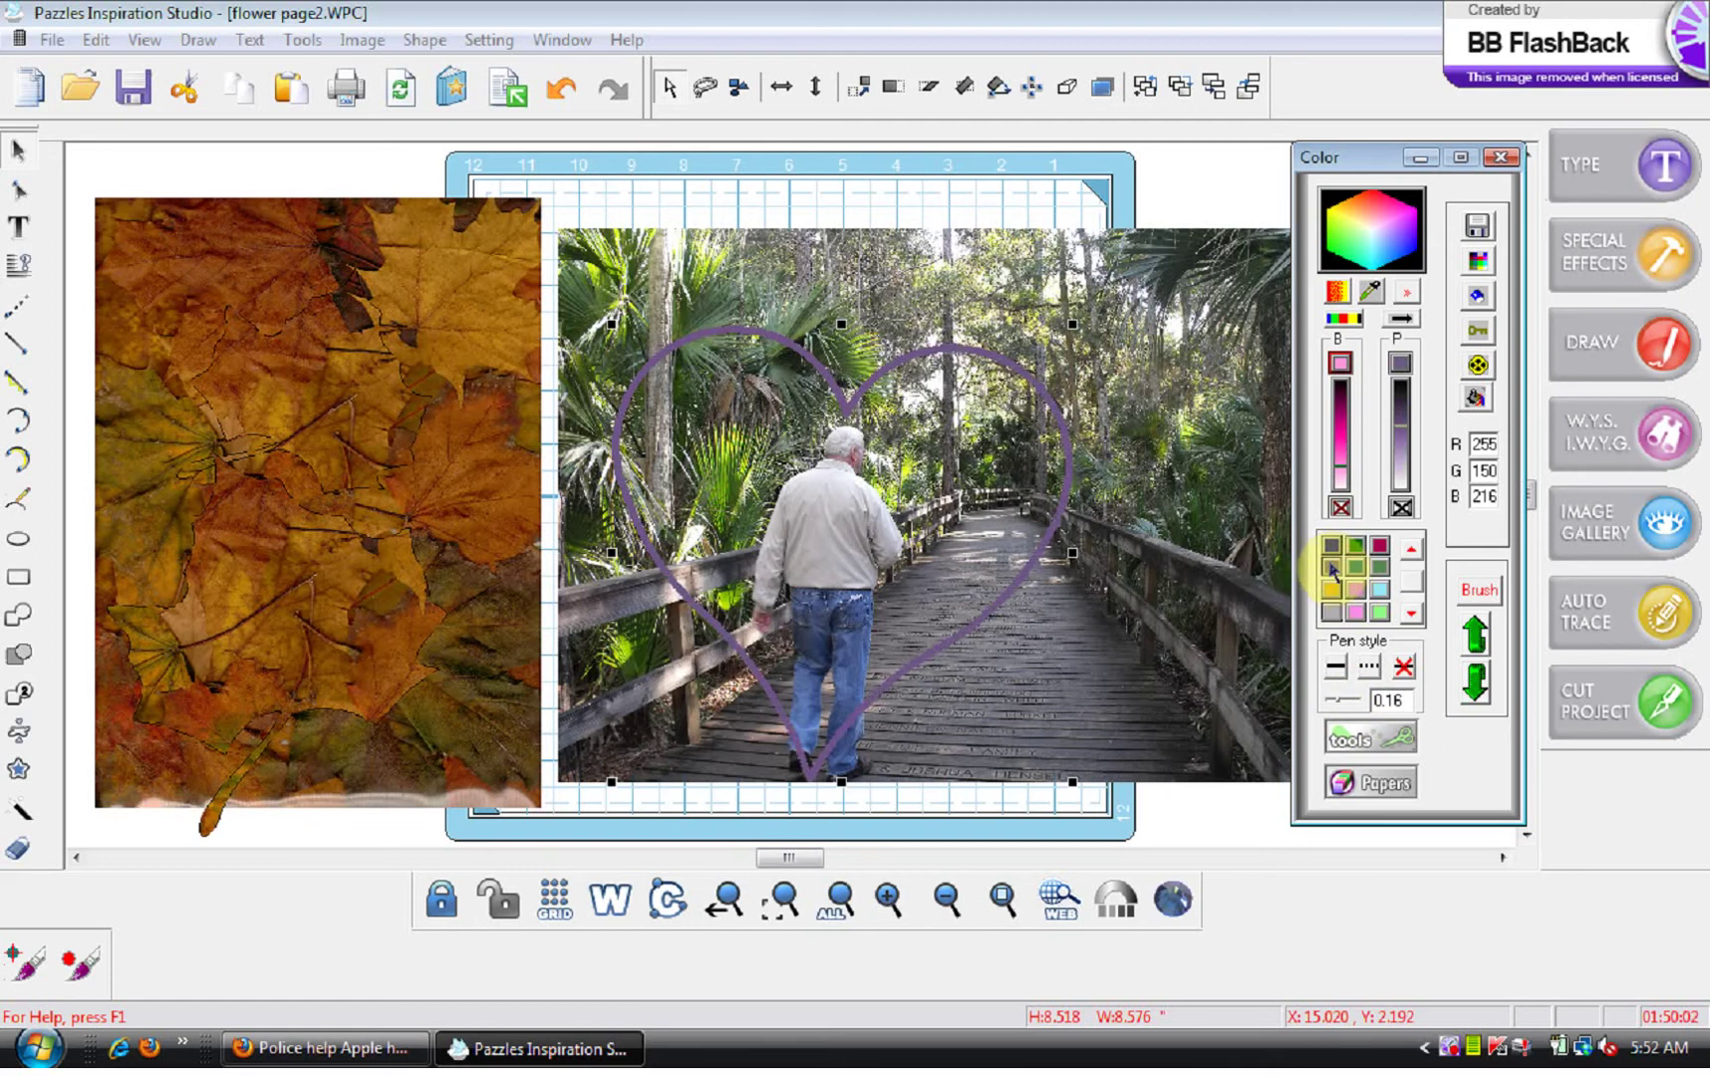
pyautogui.click(1383, 568)
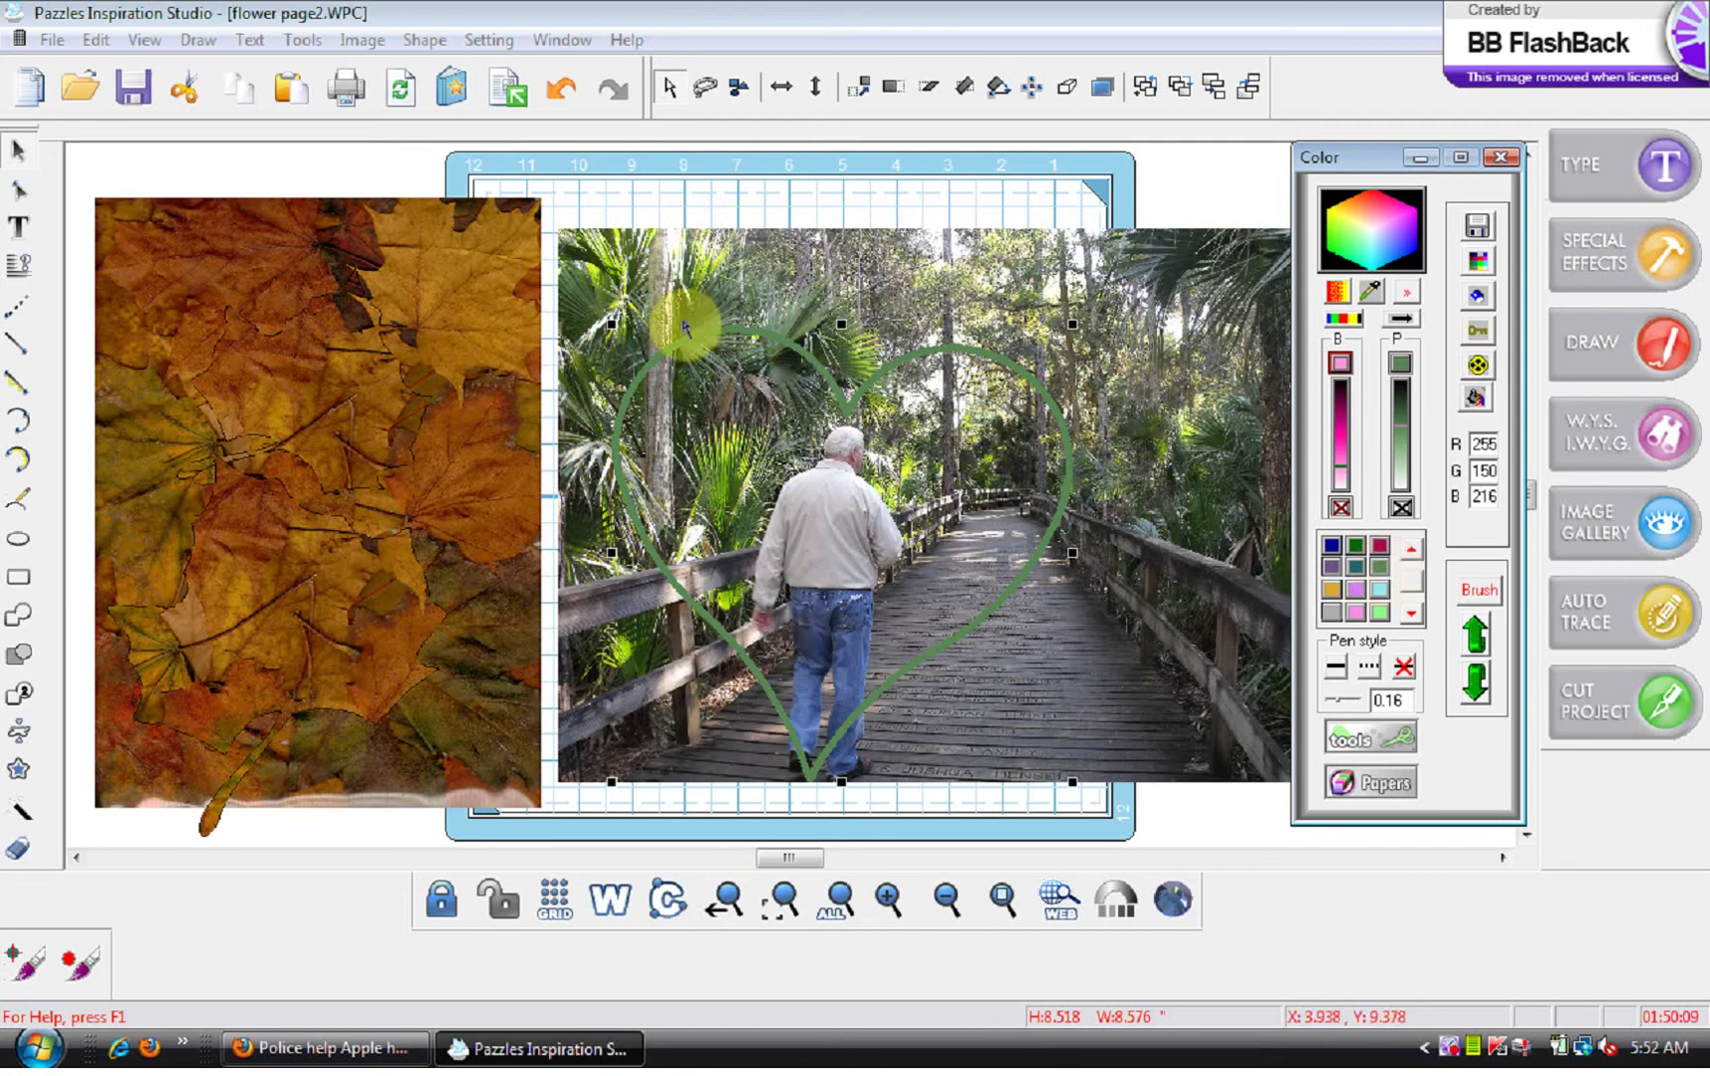
# Start cropping the photo along a custom path from the image editing options
pyautogui.click(377, 45)
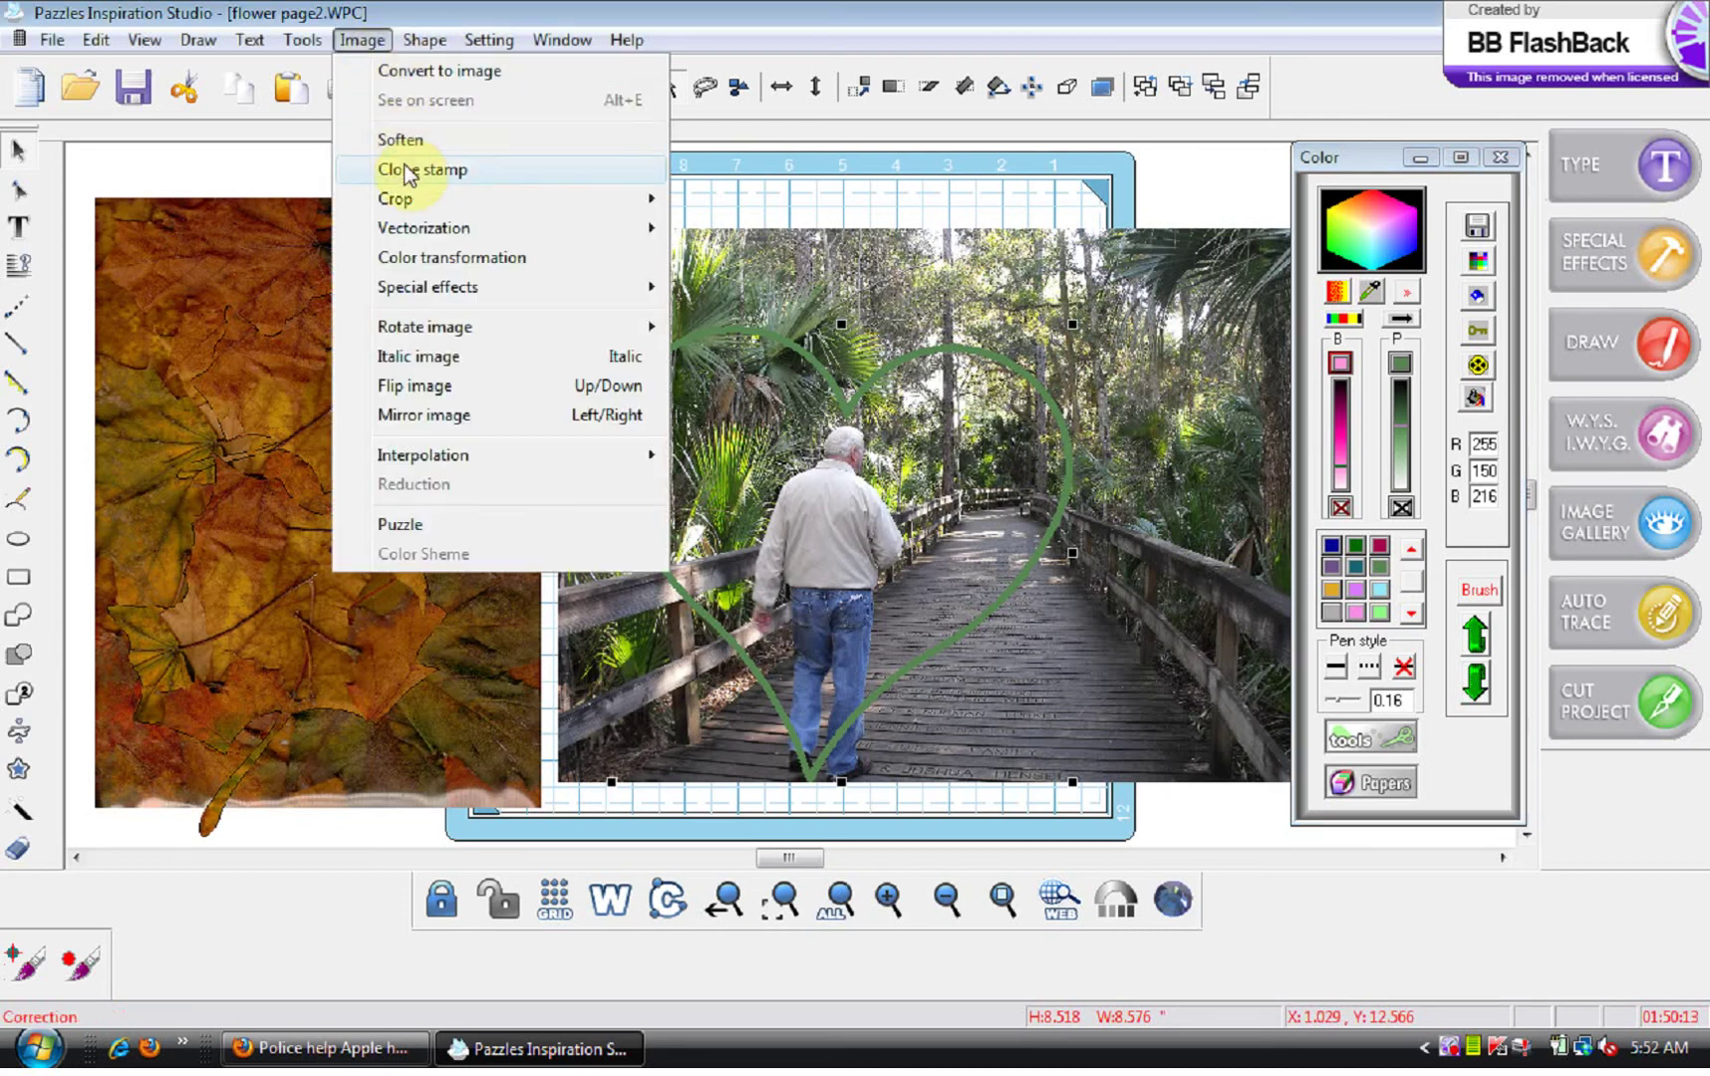
pyautogui.moveTo(398, 201)
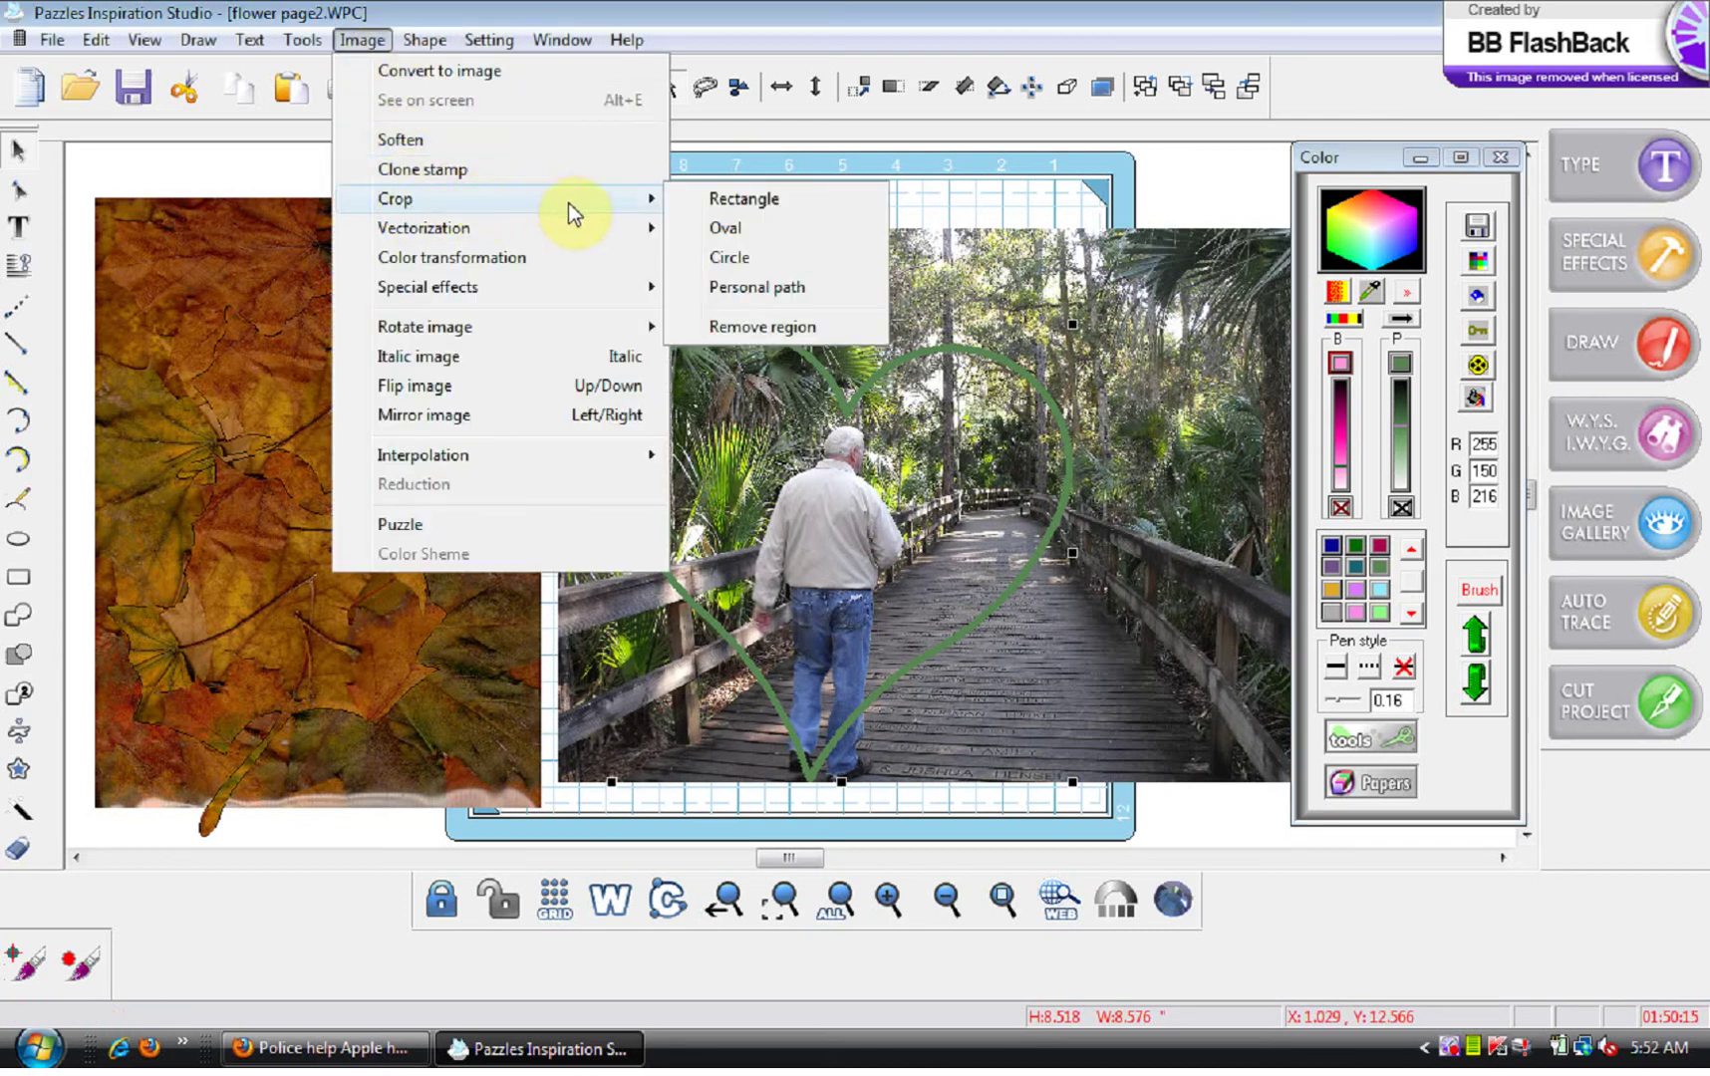
pyautogui.click(724, 287)
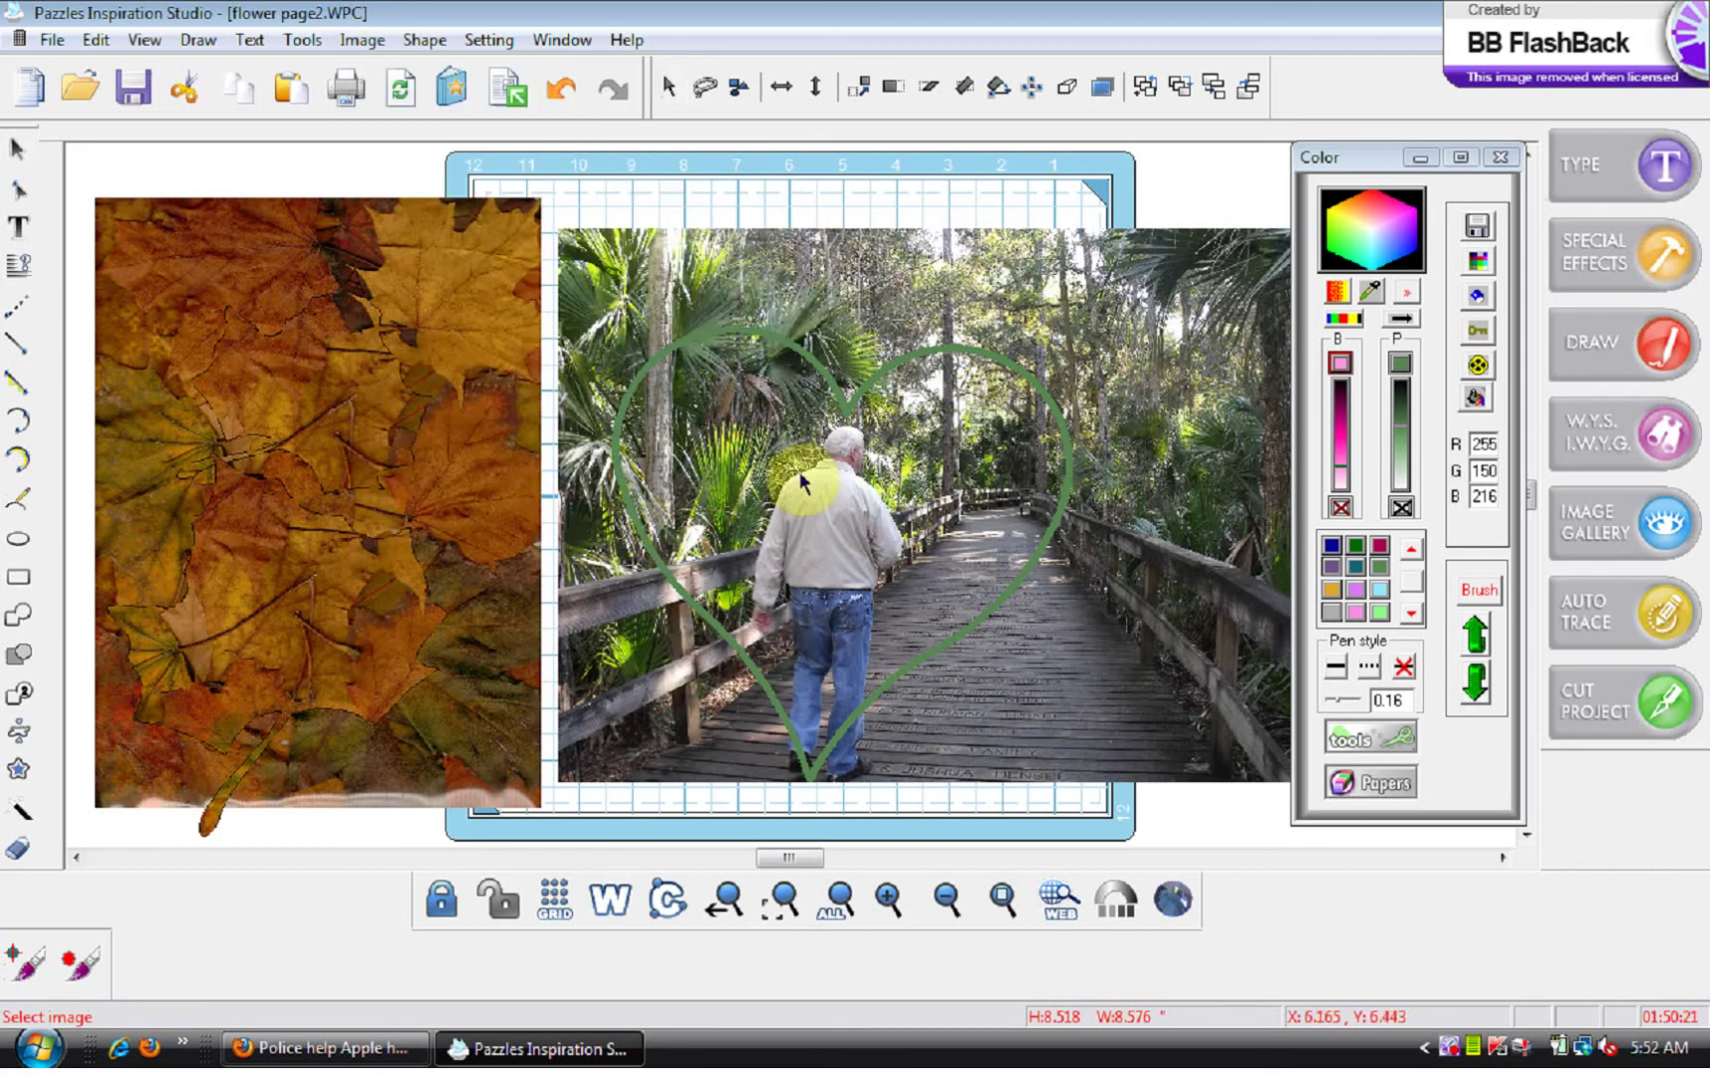
# Answer No to including the region in the bitmap, then select both the heart and the boardwalk photo
pyautogui.click(848, 550)
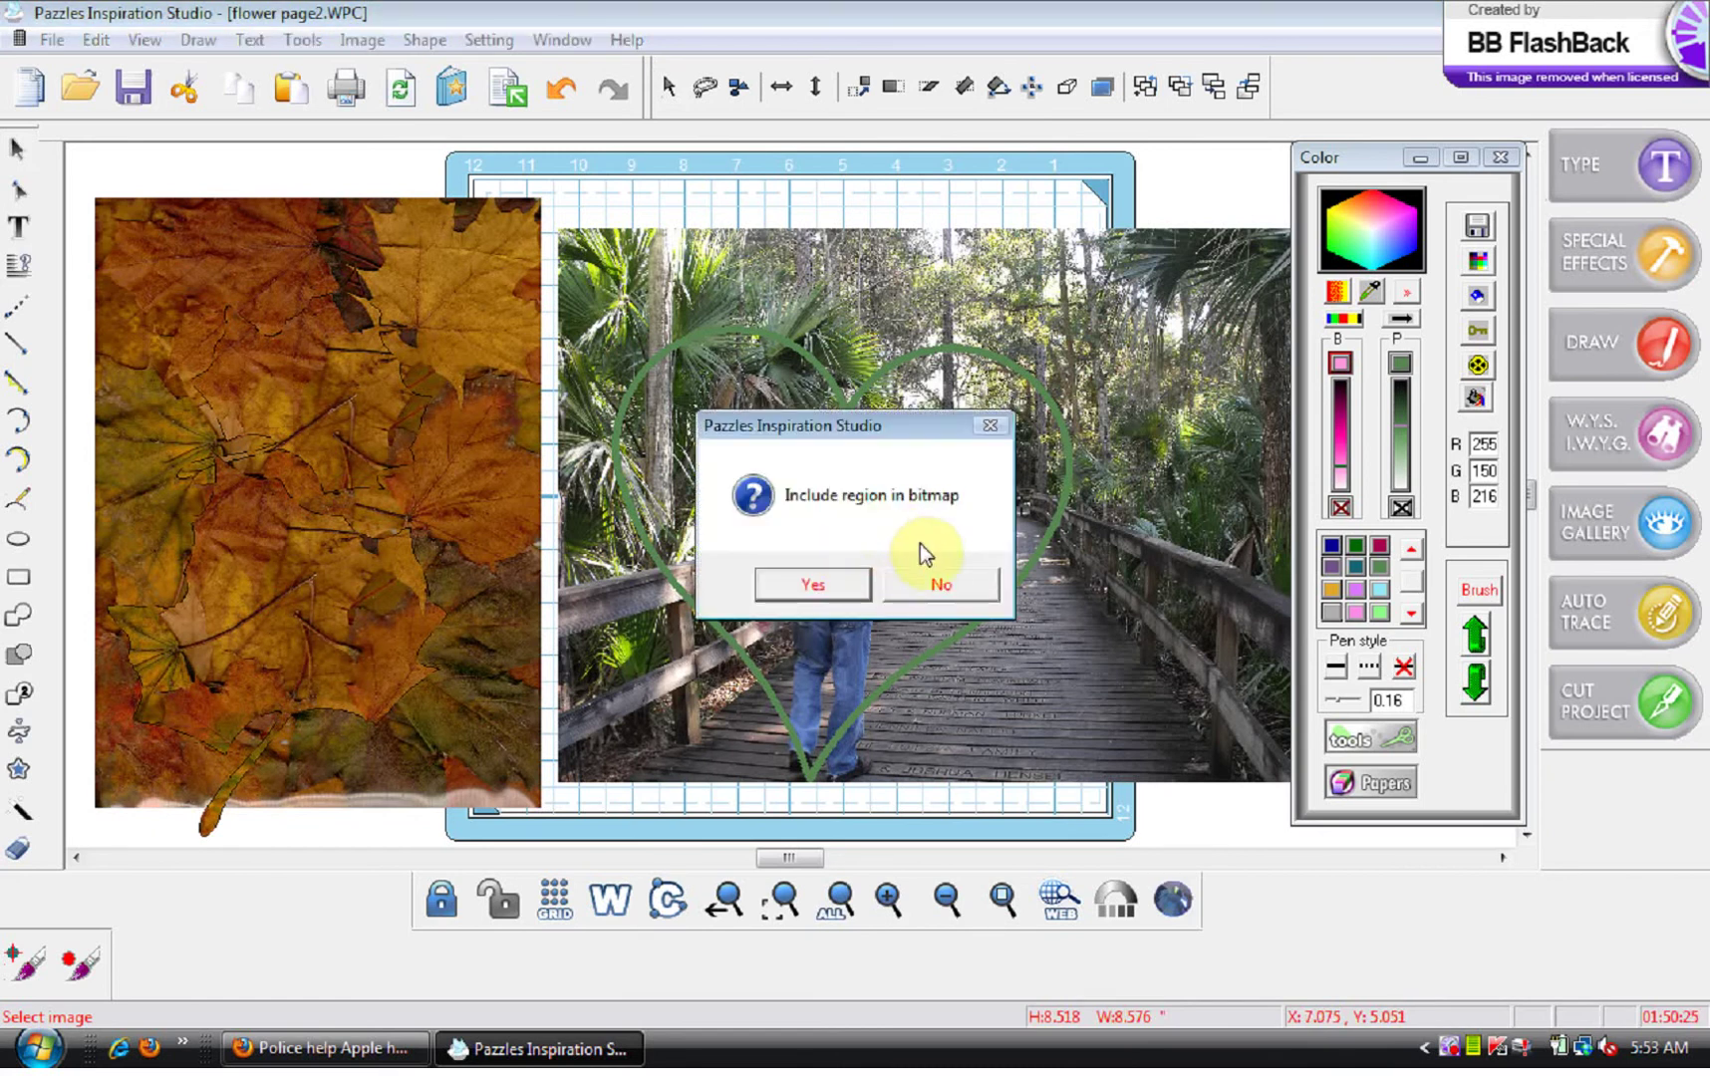
pyautogui.click(937, 586)
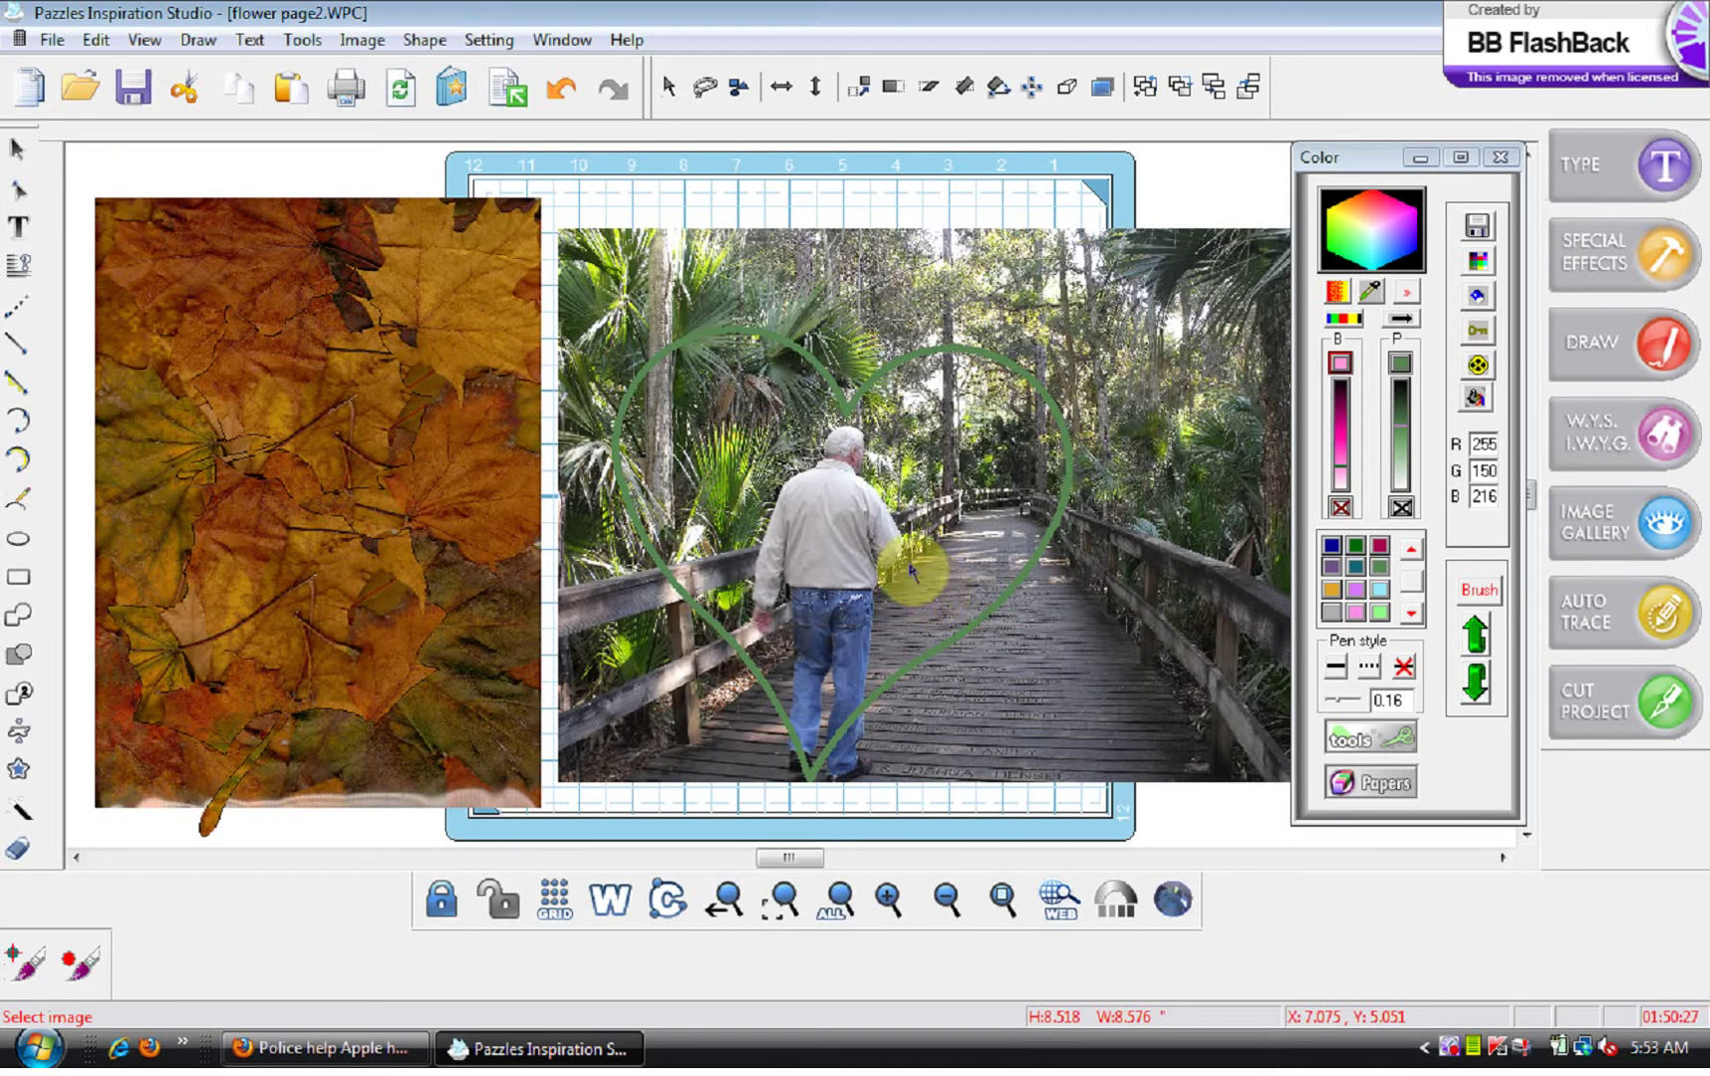
pyautogui.click(907, 564)
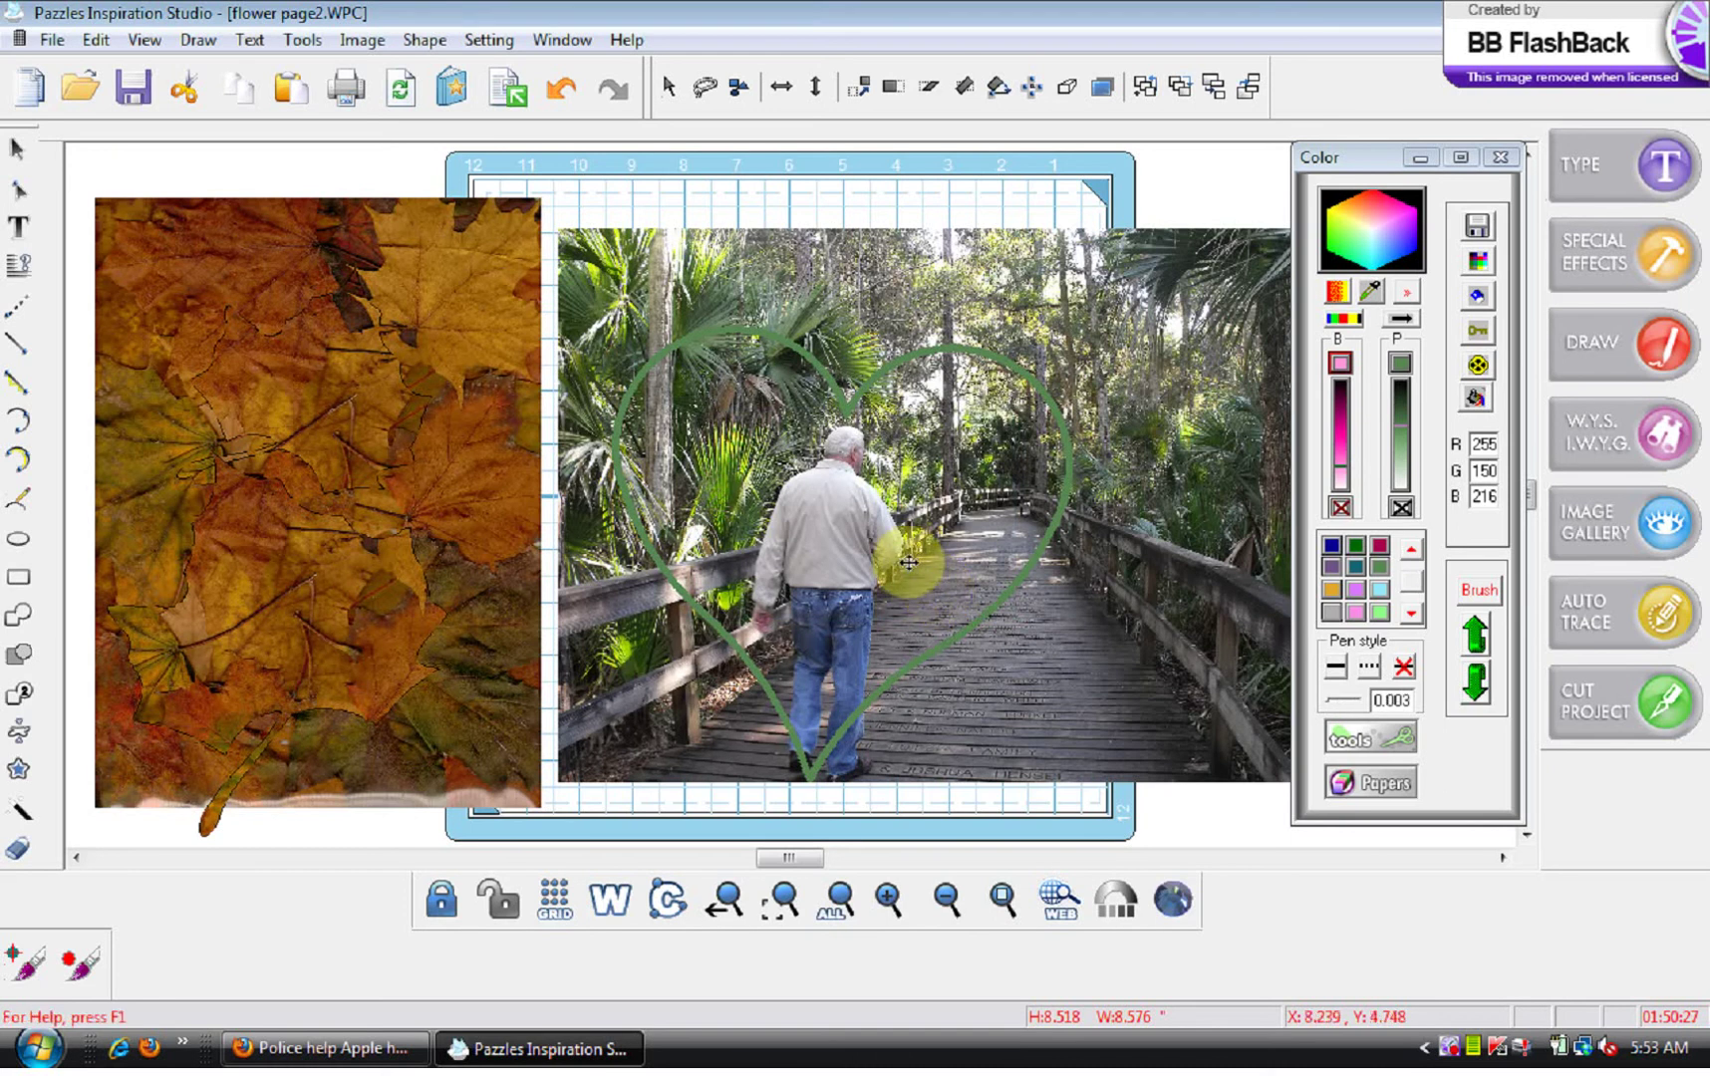
pyautogui.click(941, 262)
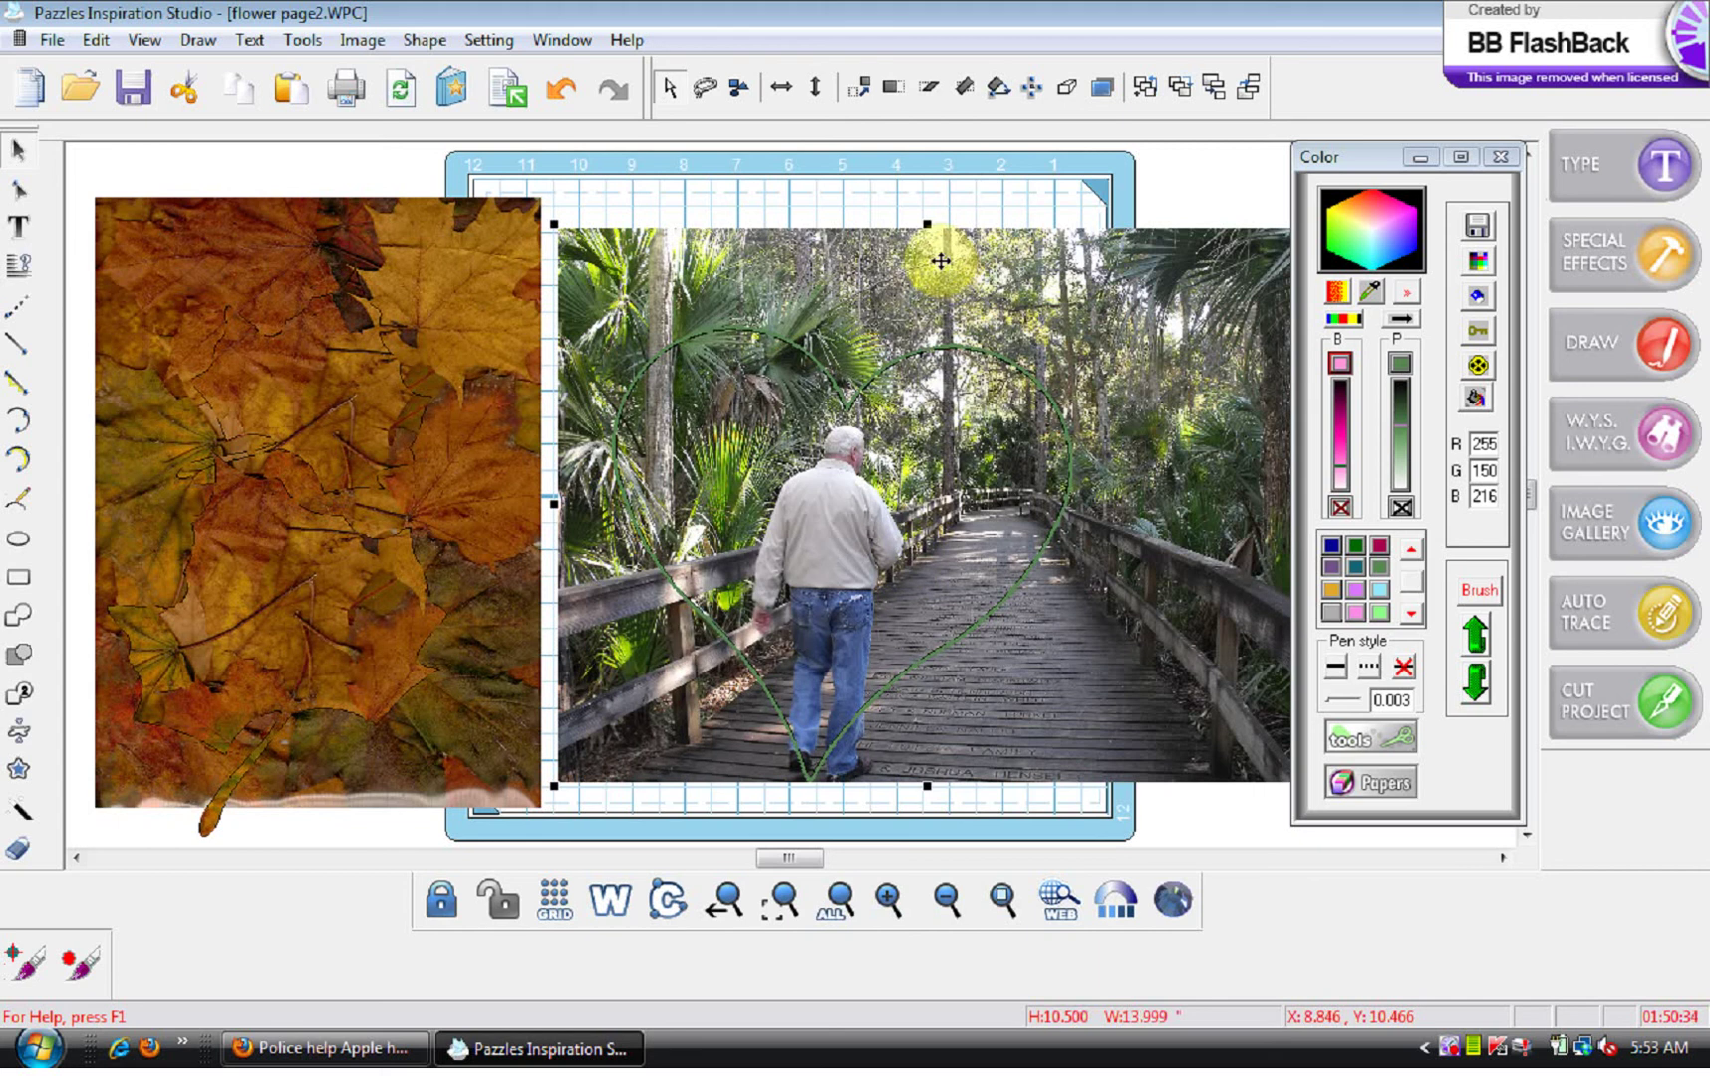
# Clip the boardwalk photo to the heart shape, try a rotation, then undo it
pyautogui.hotkey('shift', 'pagedown')
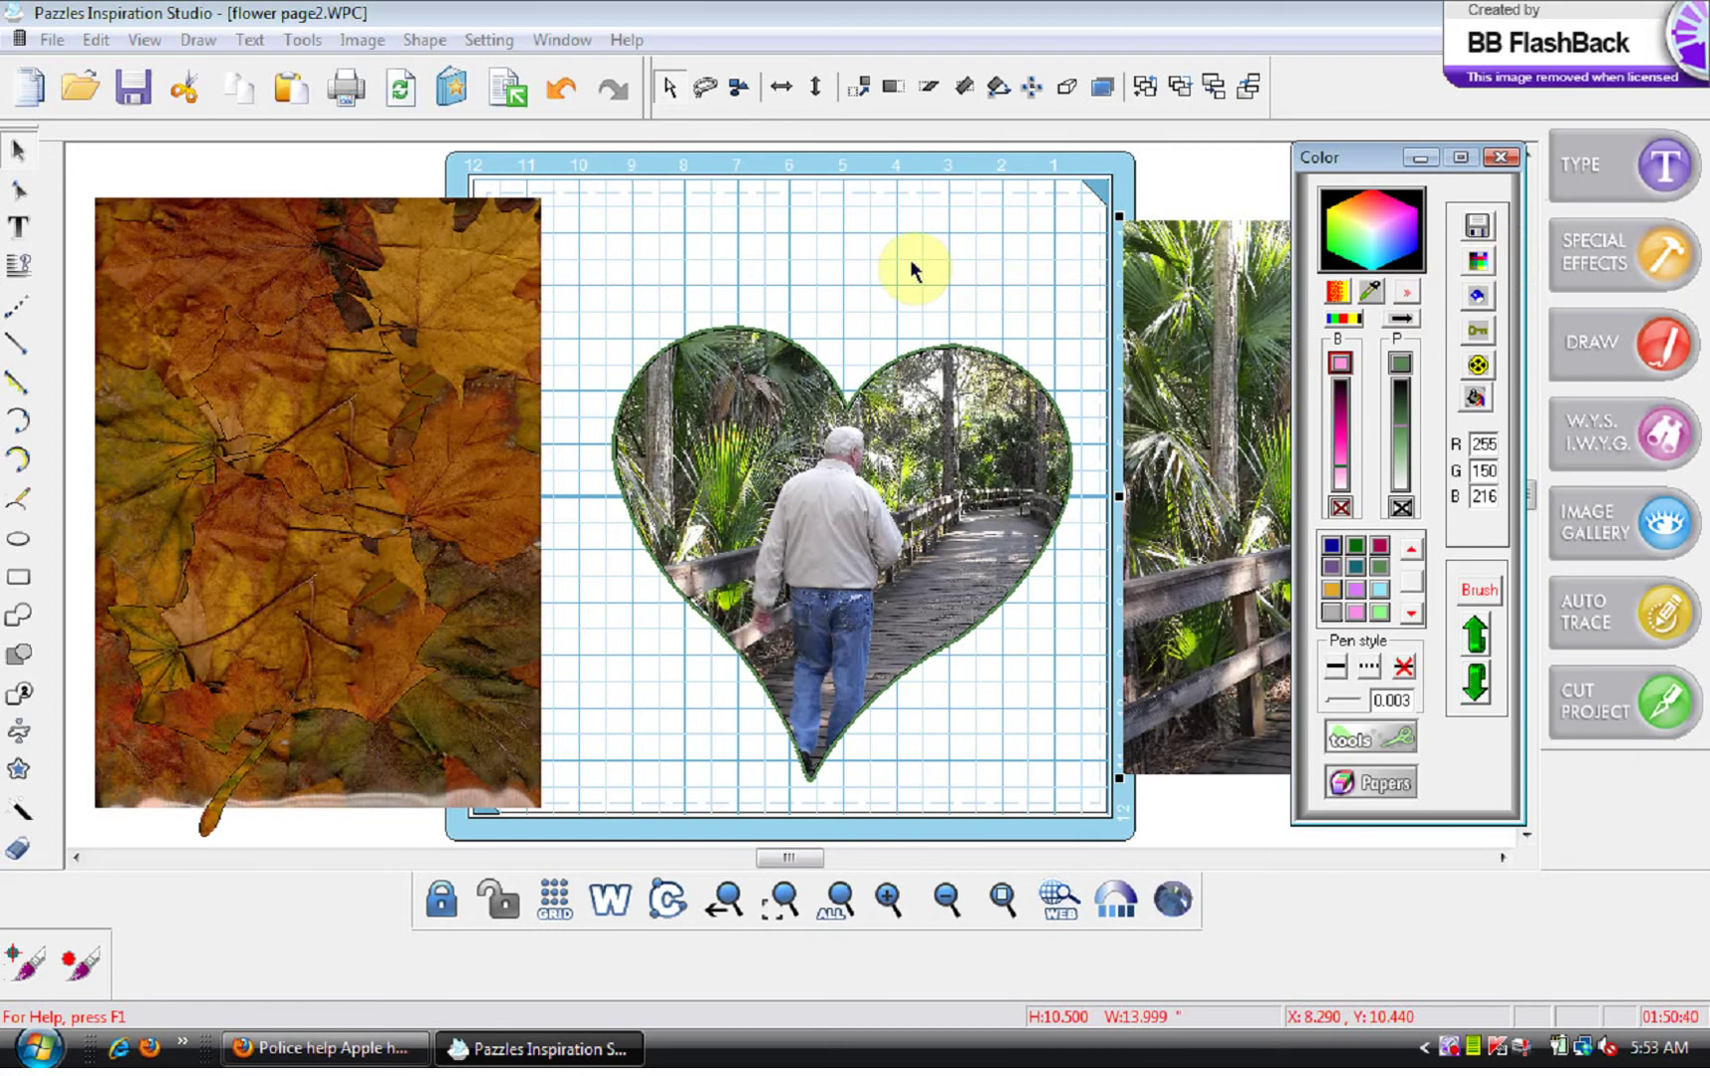
pyautogui.click(910, 457)
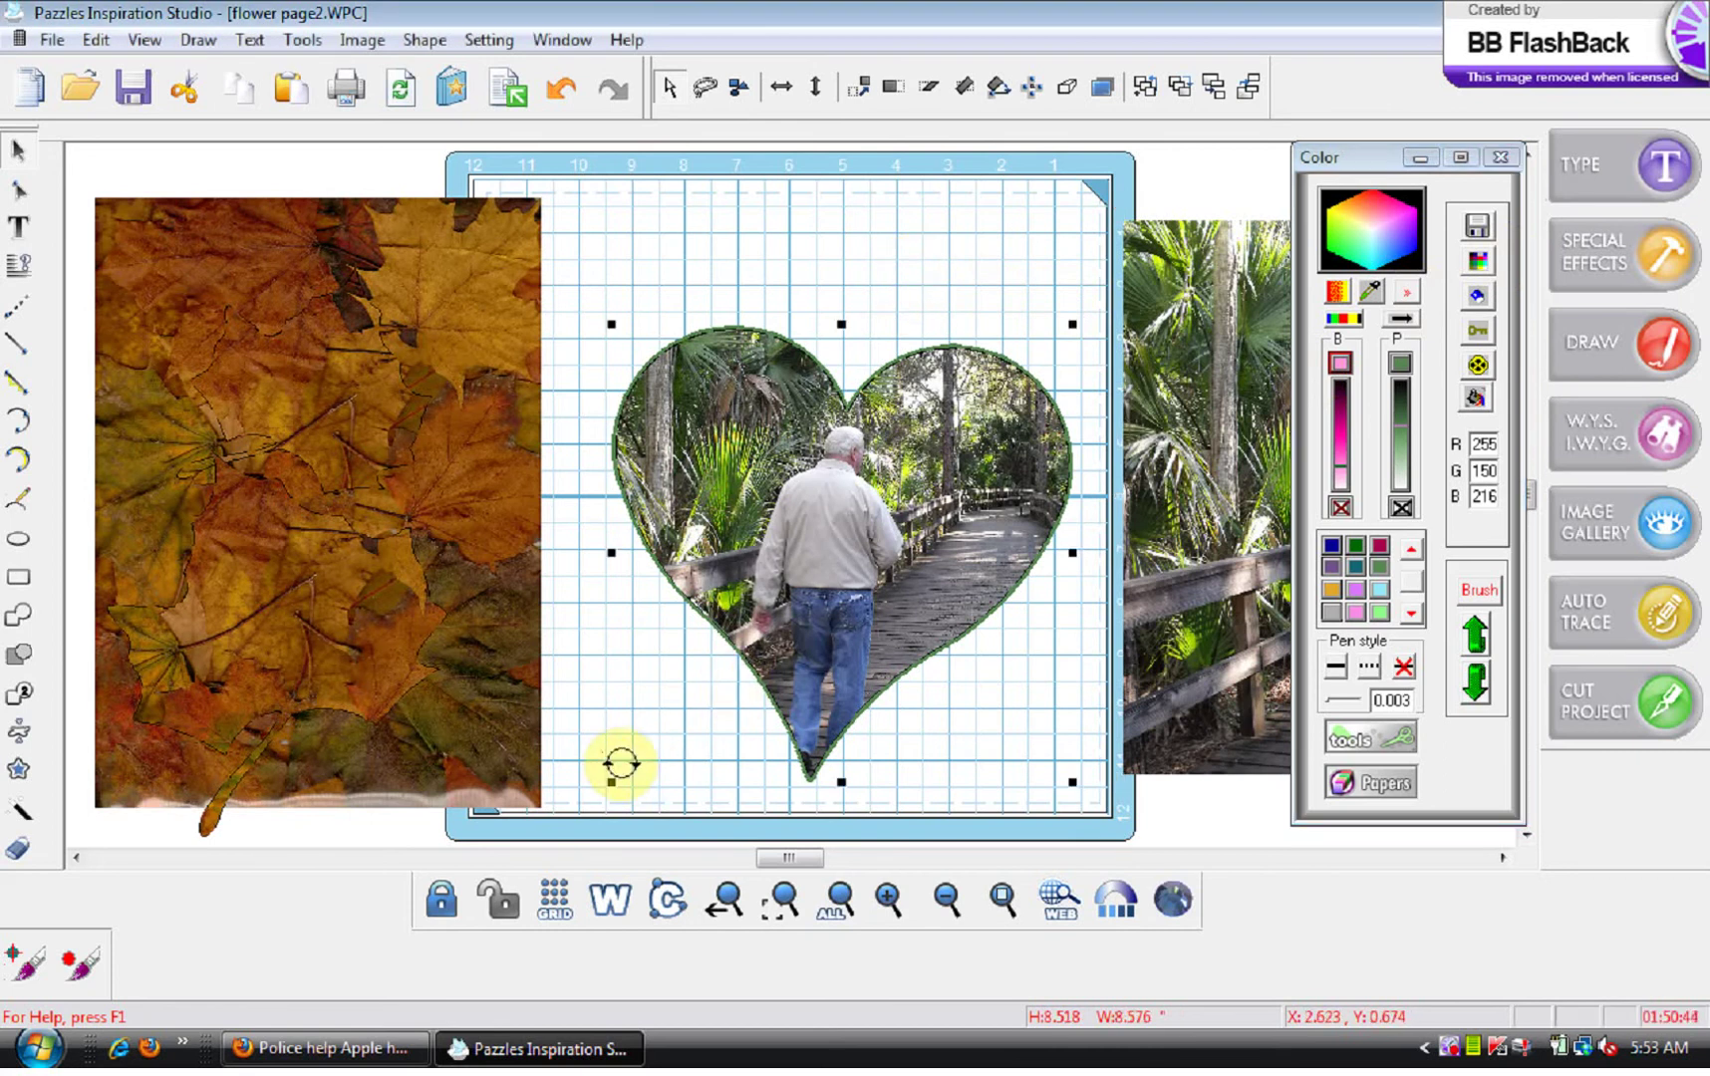
pyautogui.moveTo(620, 765); pyautogui.dragTo(636, 781)
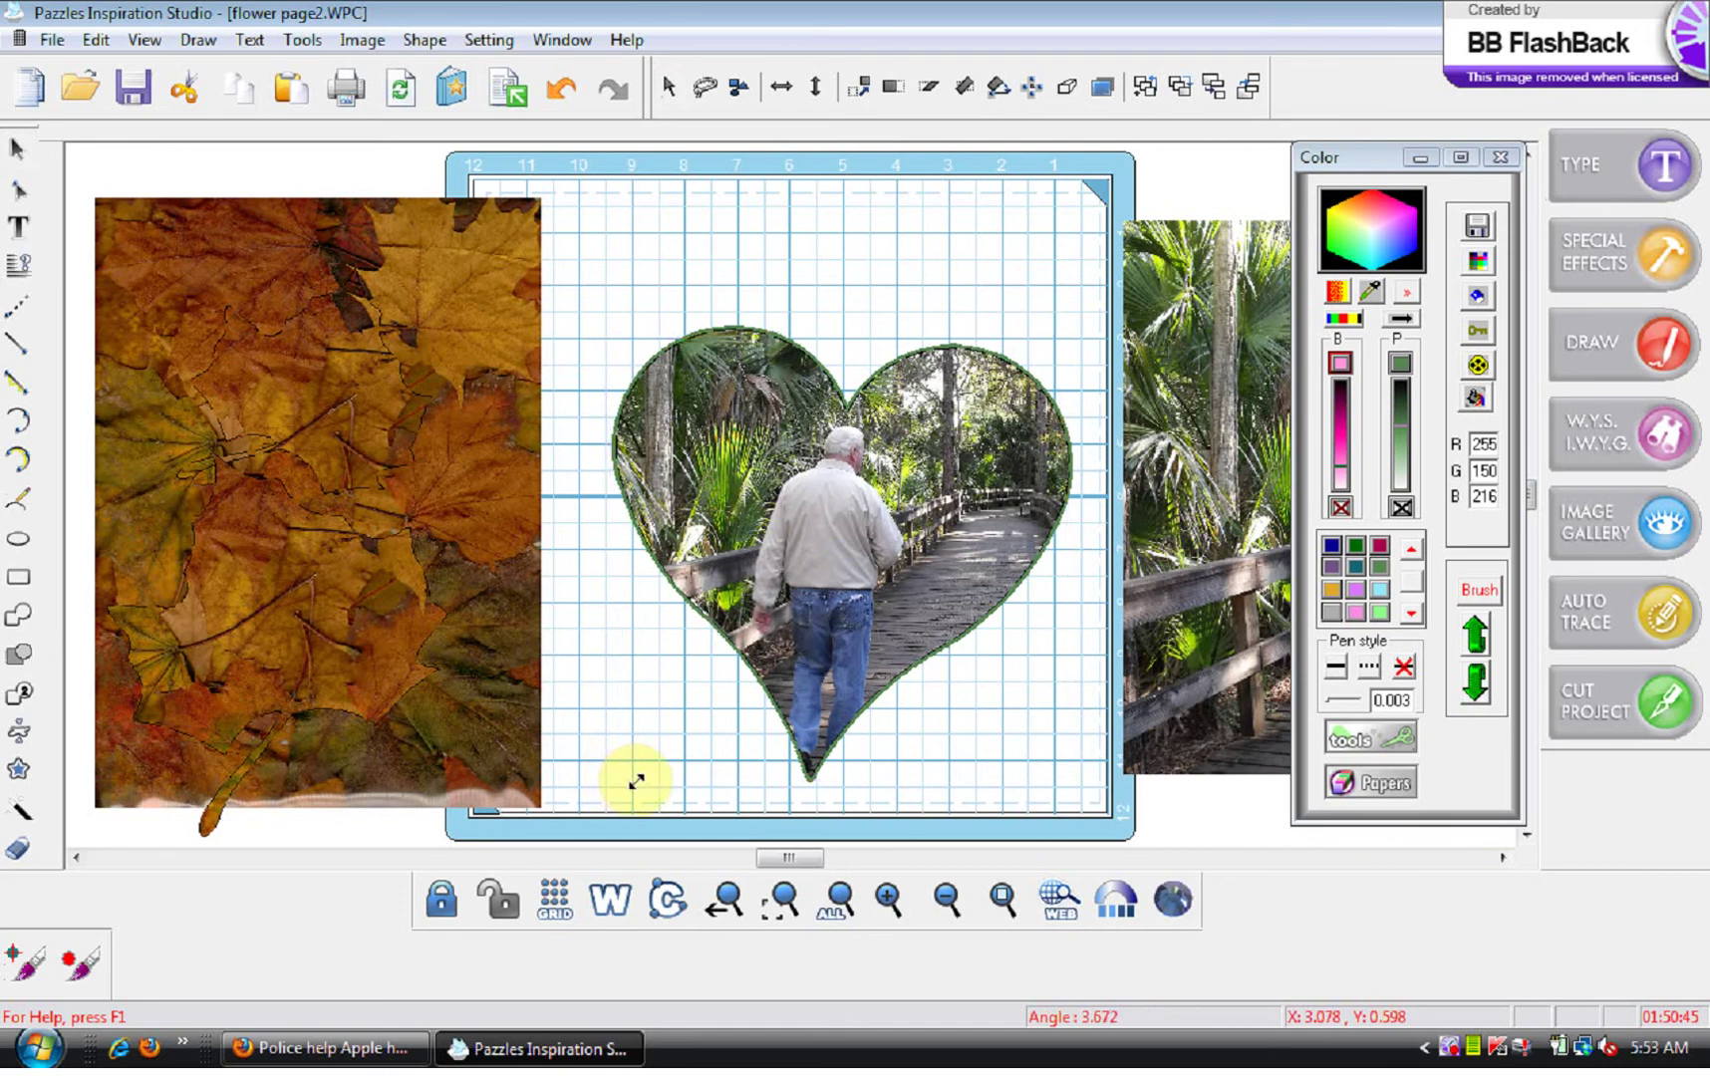
pyautogui.moveTo(636, 782); pyautogui.dragTo(689, 705)
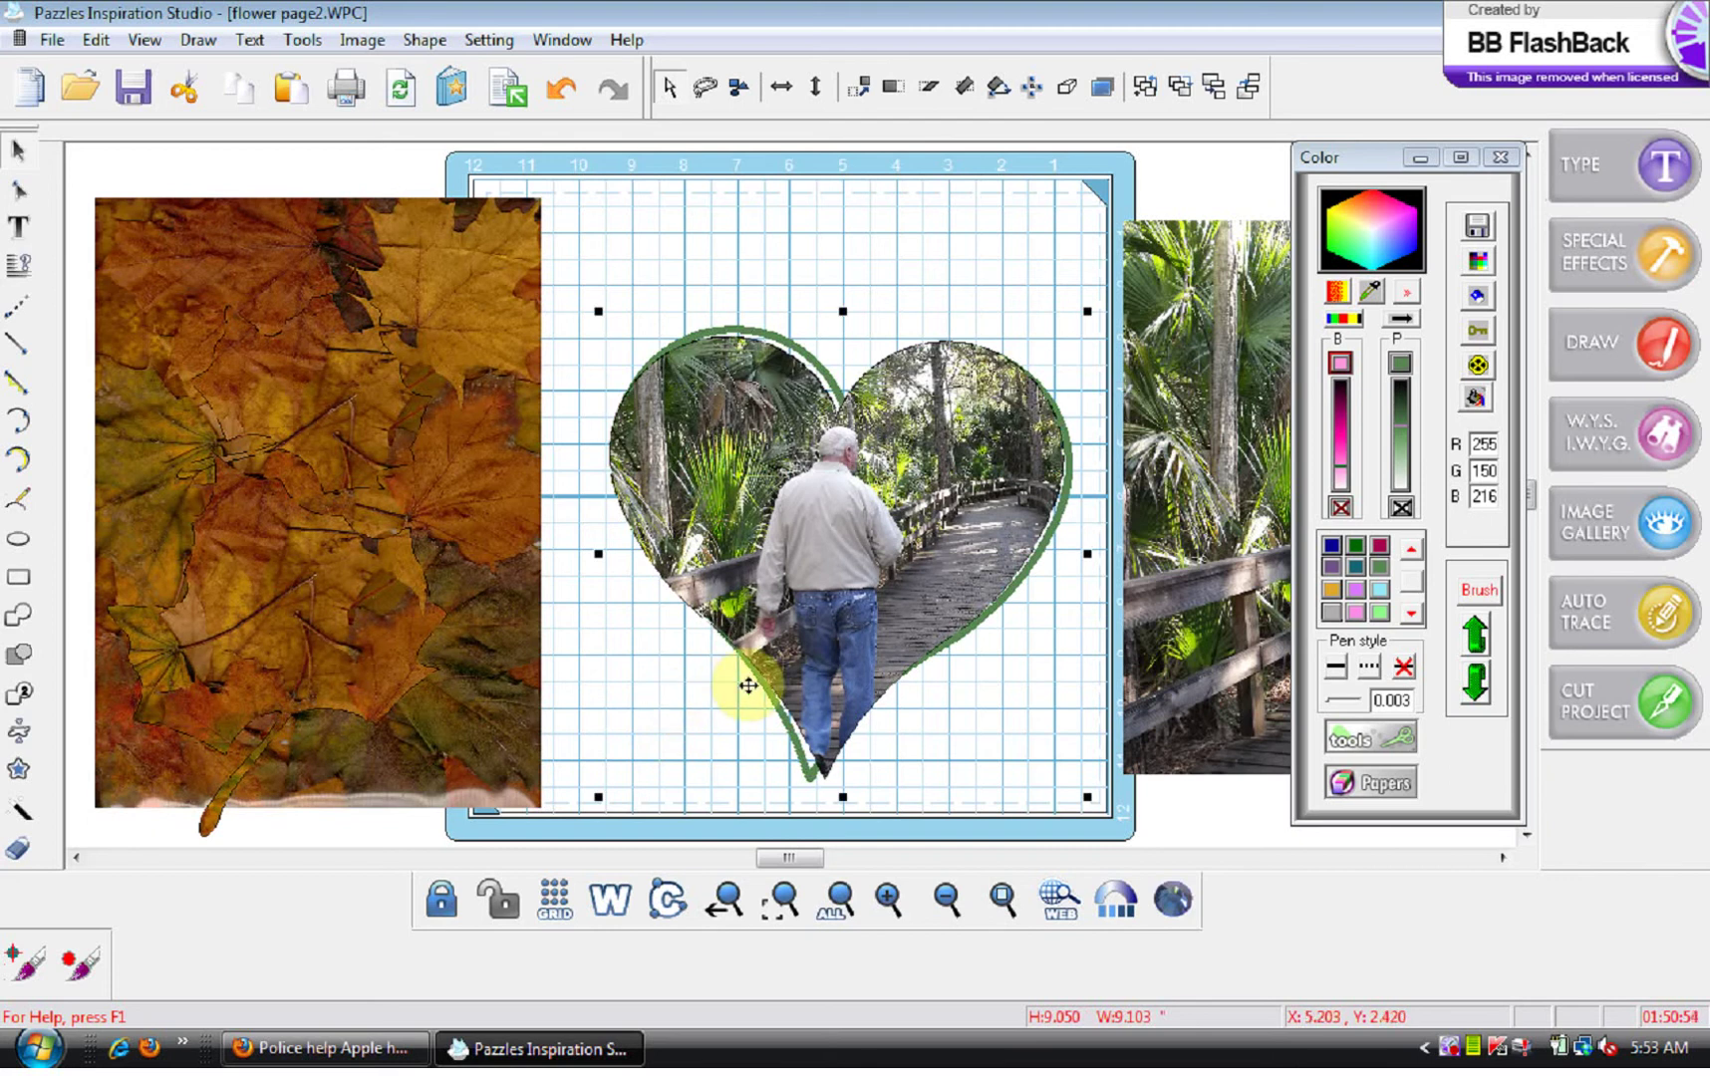
pyautogui.click(562, 88)
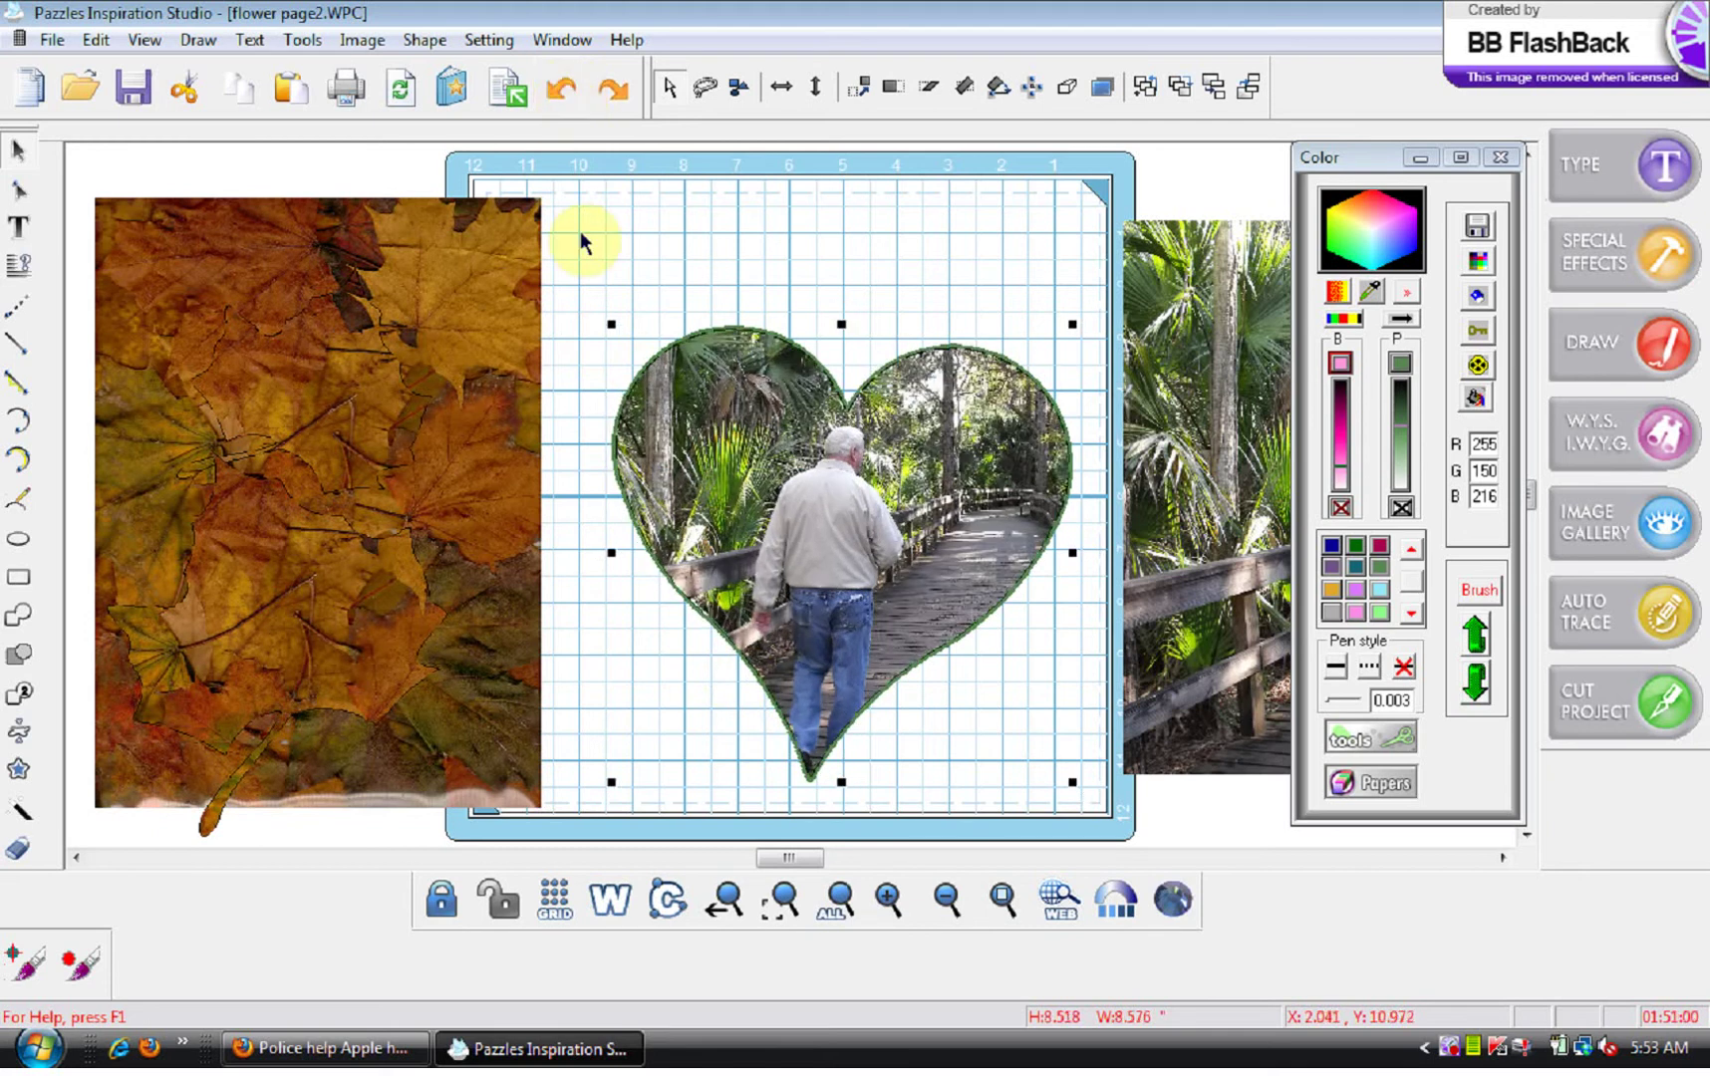
# Tilt the heart photo a few degrees and deselect it
pyautogui.scroll(-2, 1108, 841)
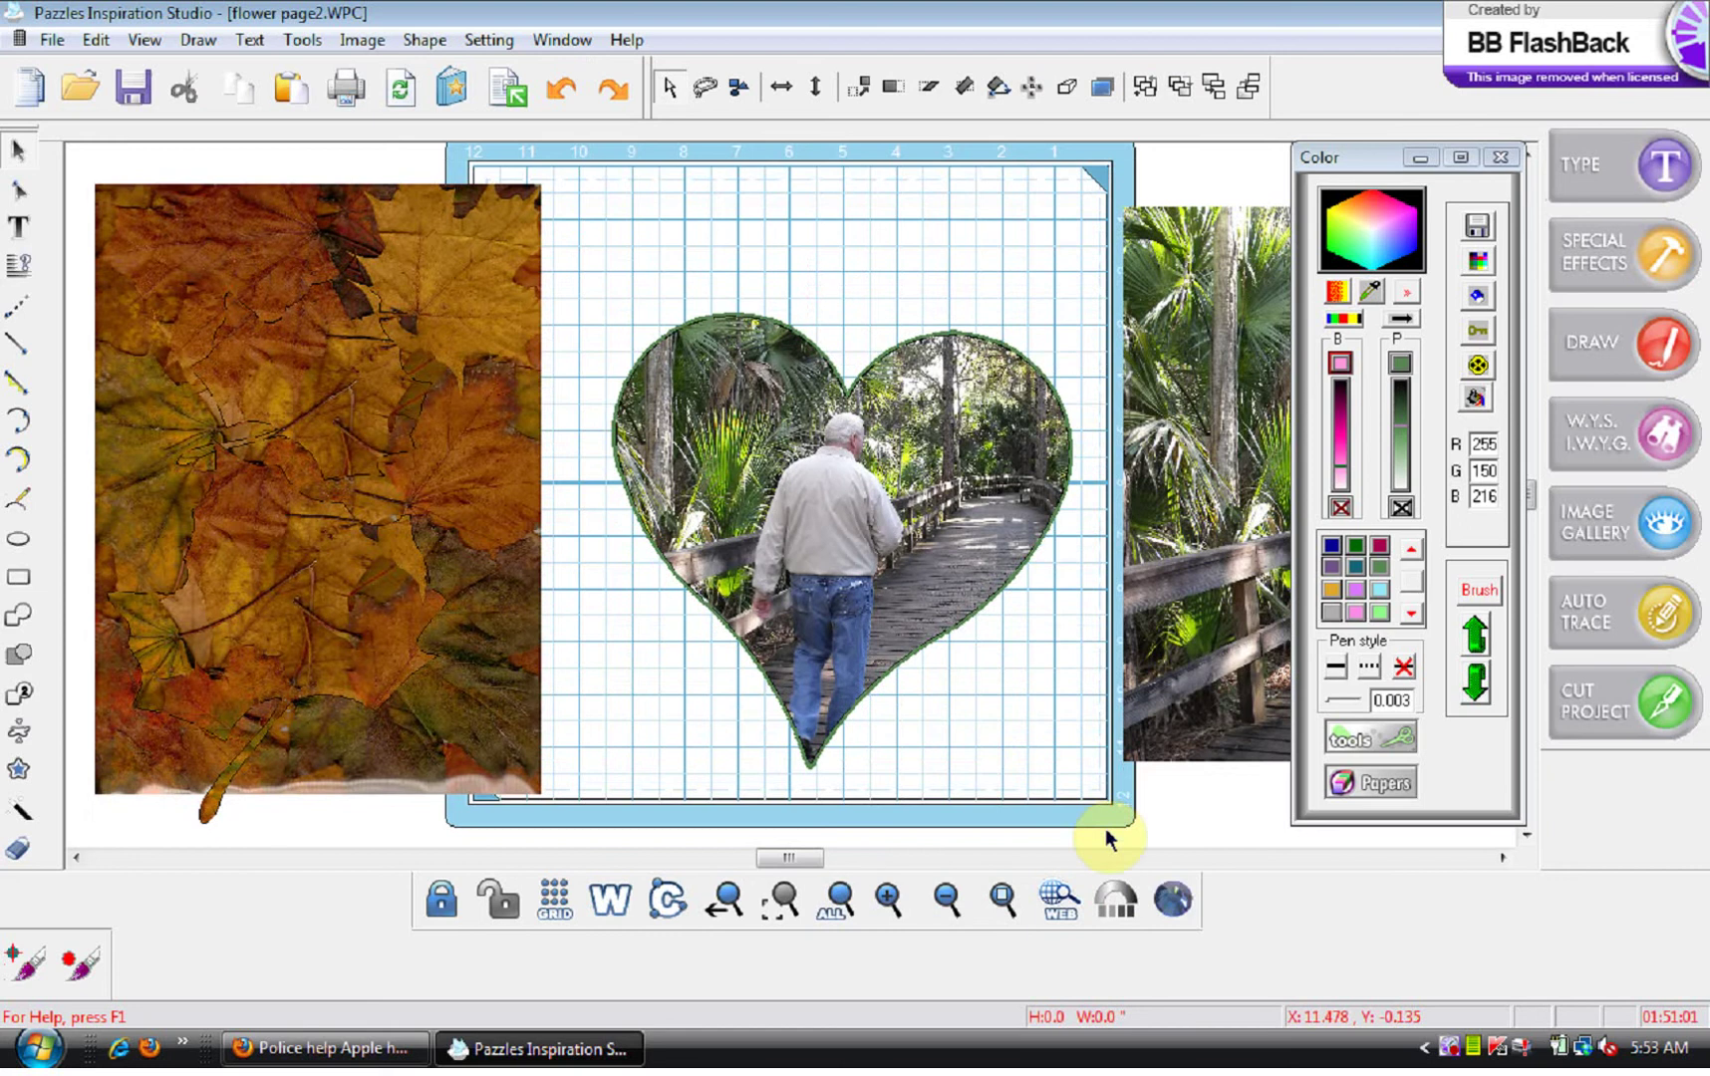
pyautogui.click(954, 762)
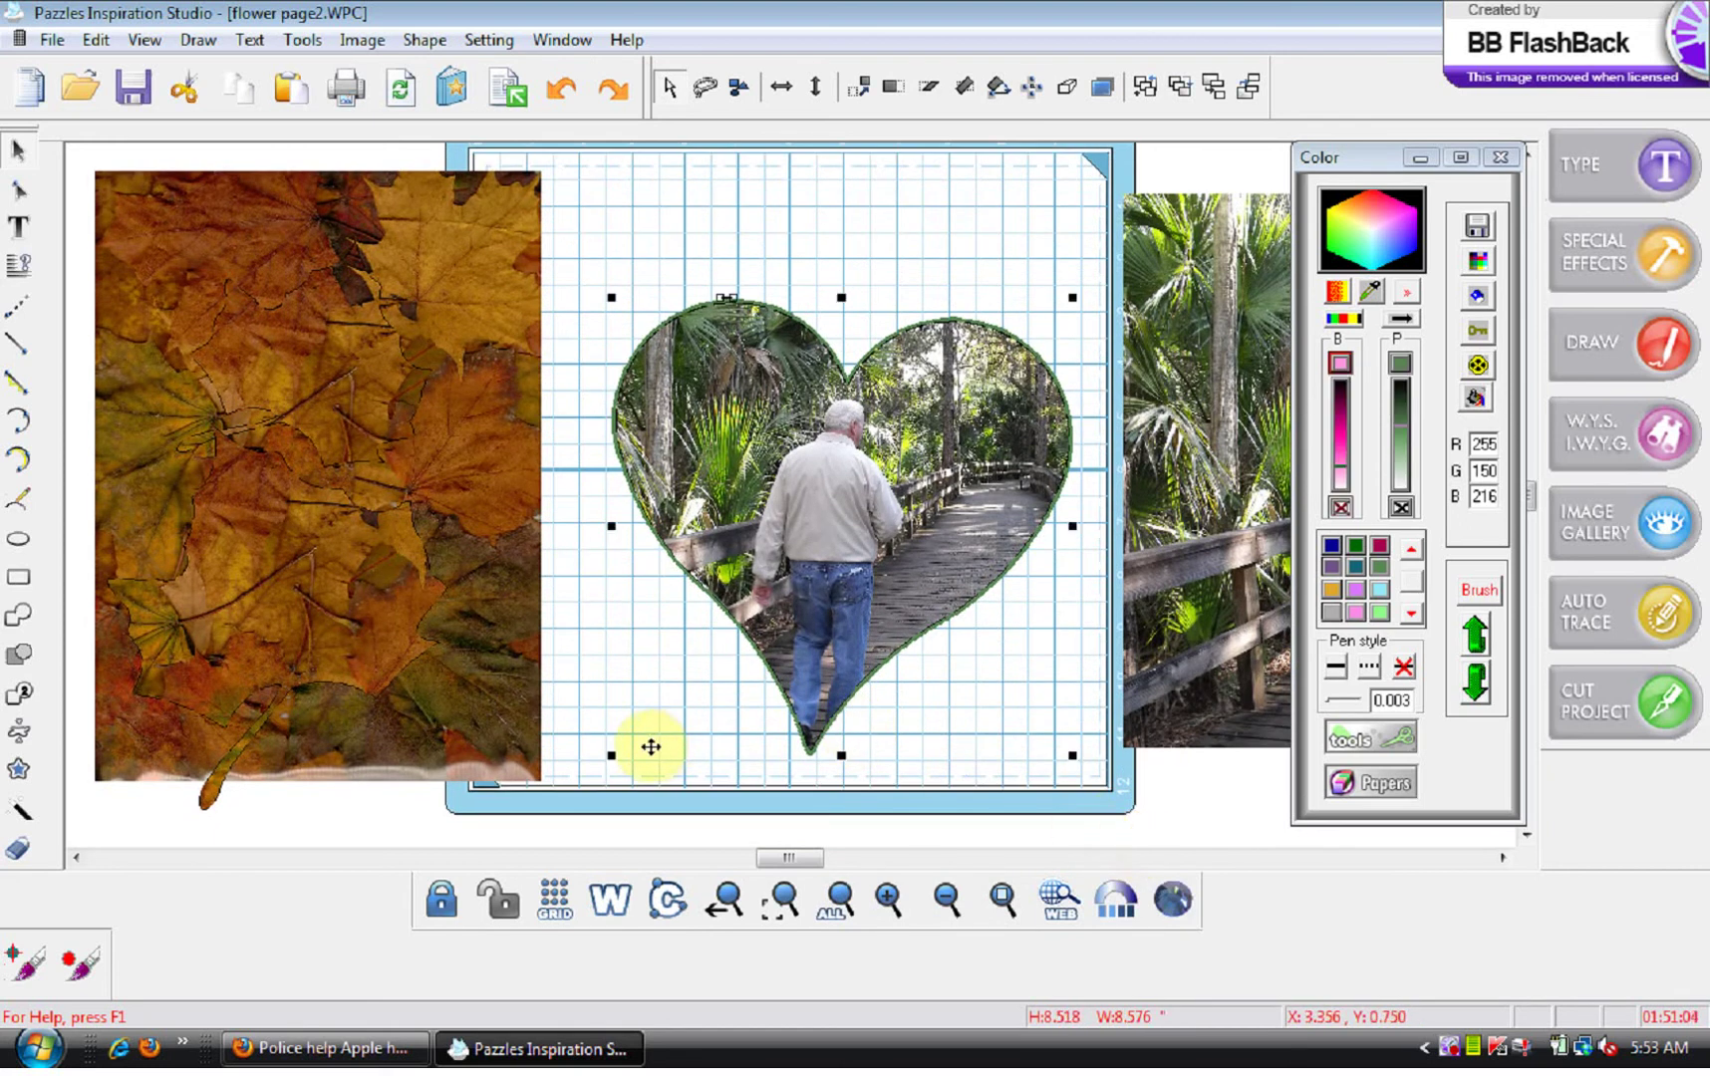
pyautogui.moveTo(616, 743); pyautogui.dragTo(641, 765)
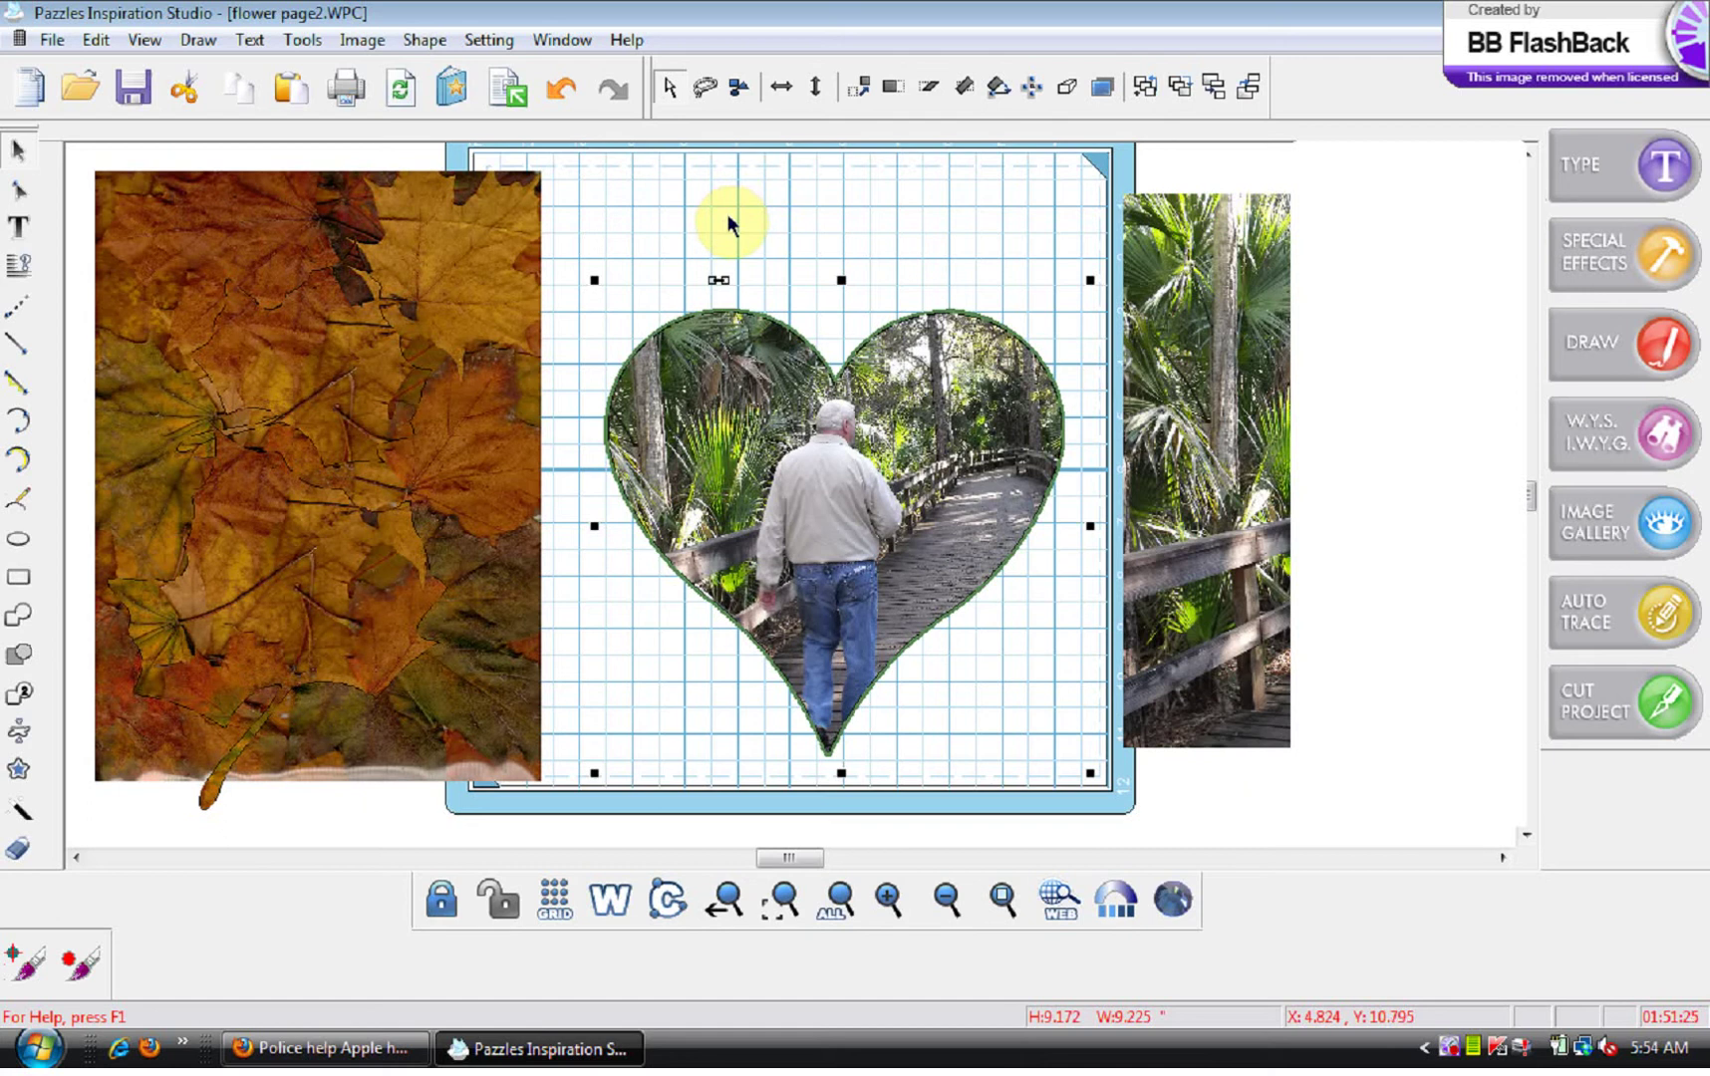
pyautogui.click(724, 221)
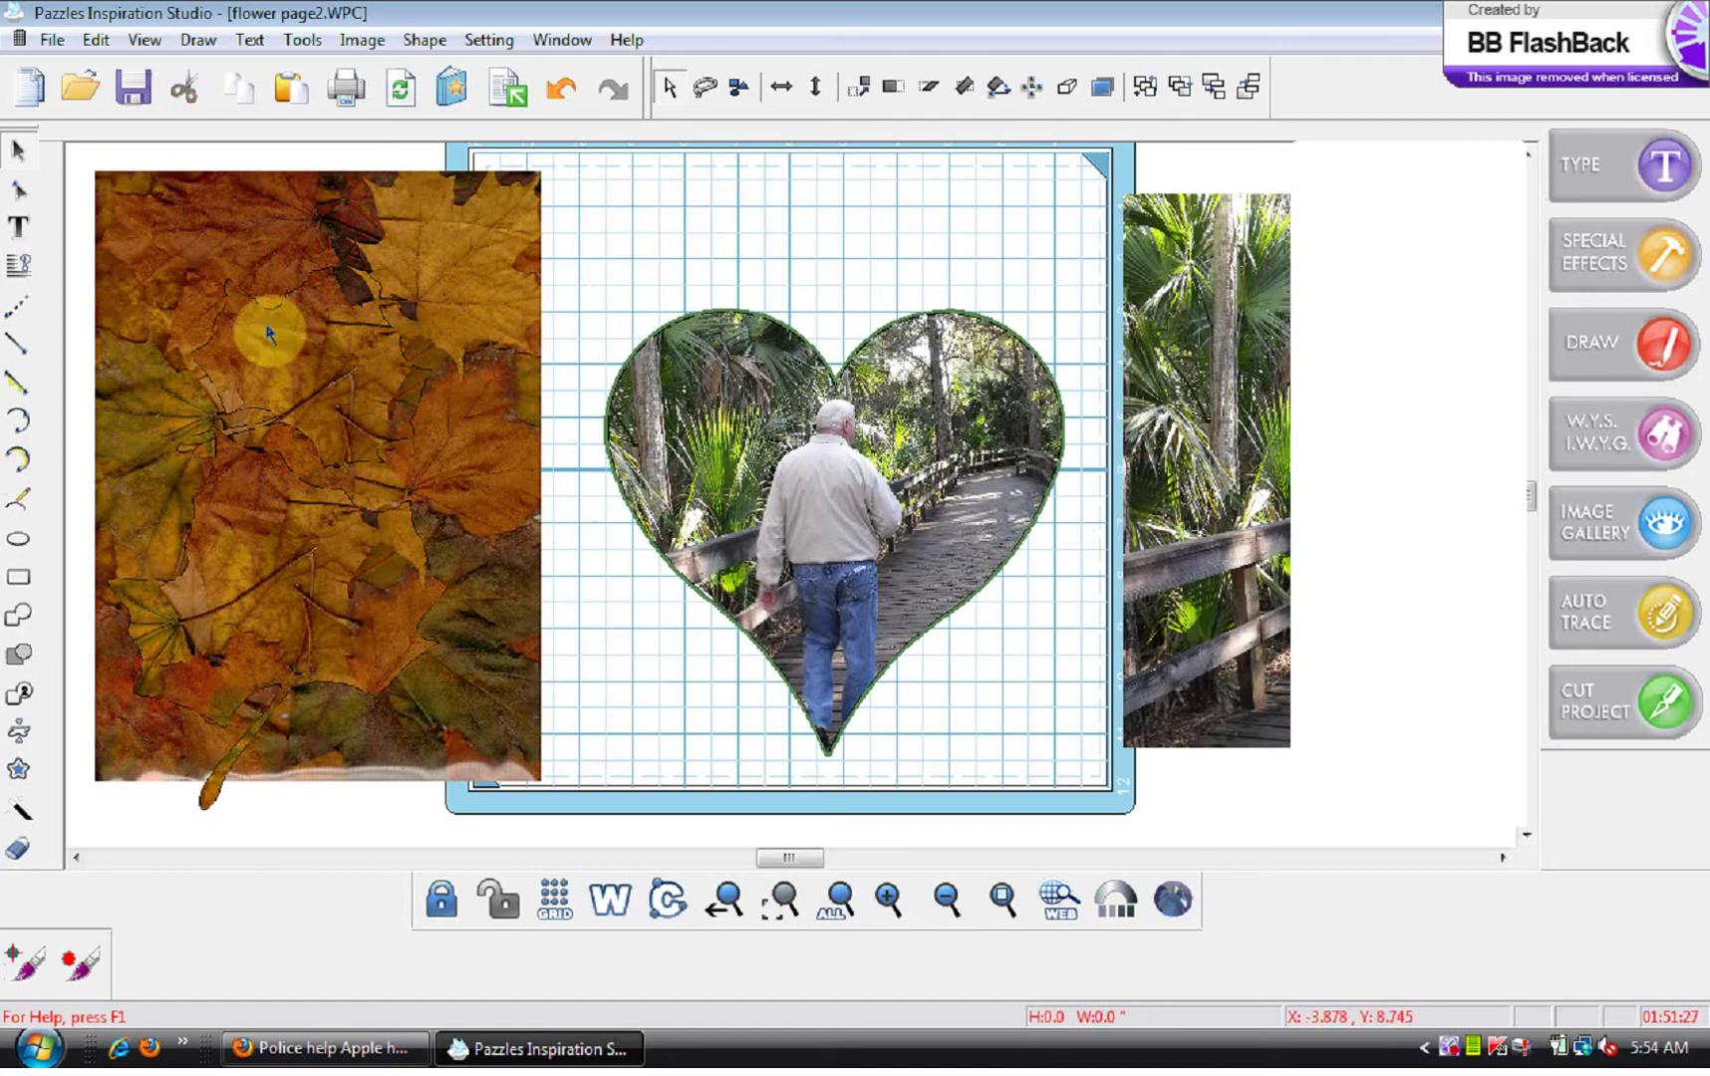
# Draw a rectangle of about 9.9 × 10.8 inches around the heart photo with the Rectangle tool
pyautogui.click(19, 578)
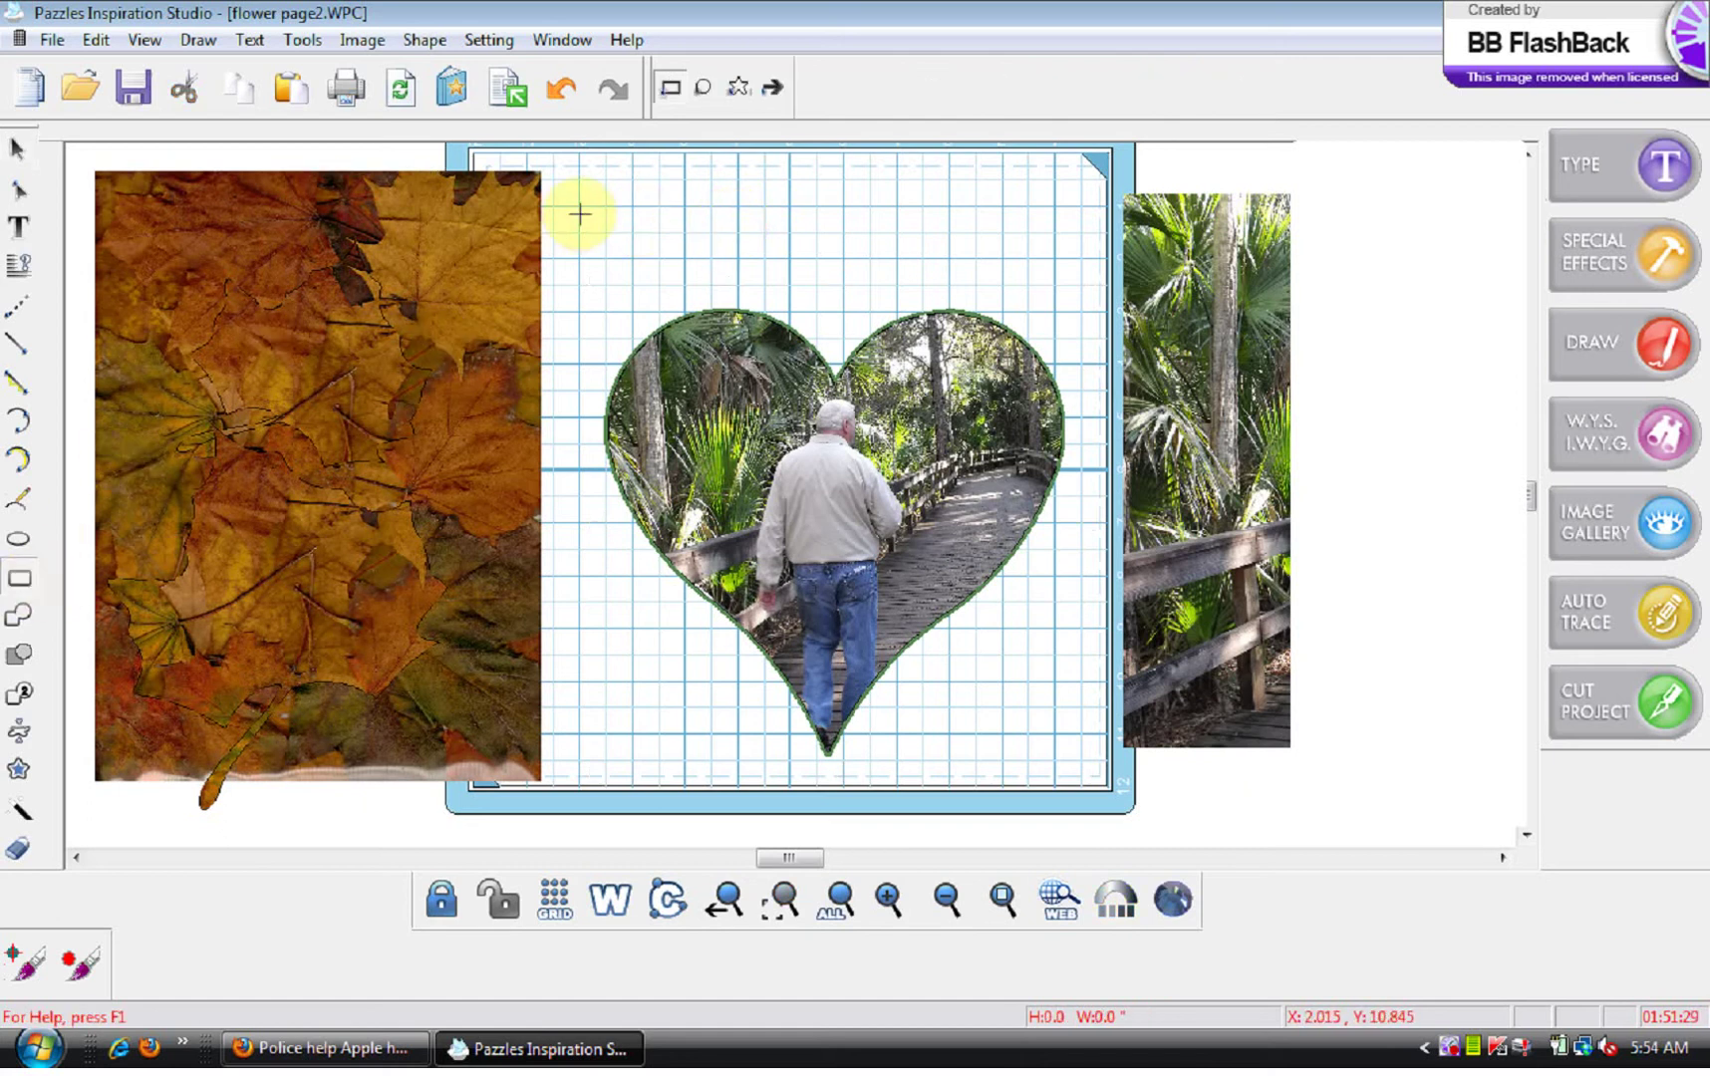
pyautogui.moveTo(571, 203); pyautogui.dragTo(1091, 773)
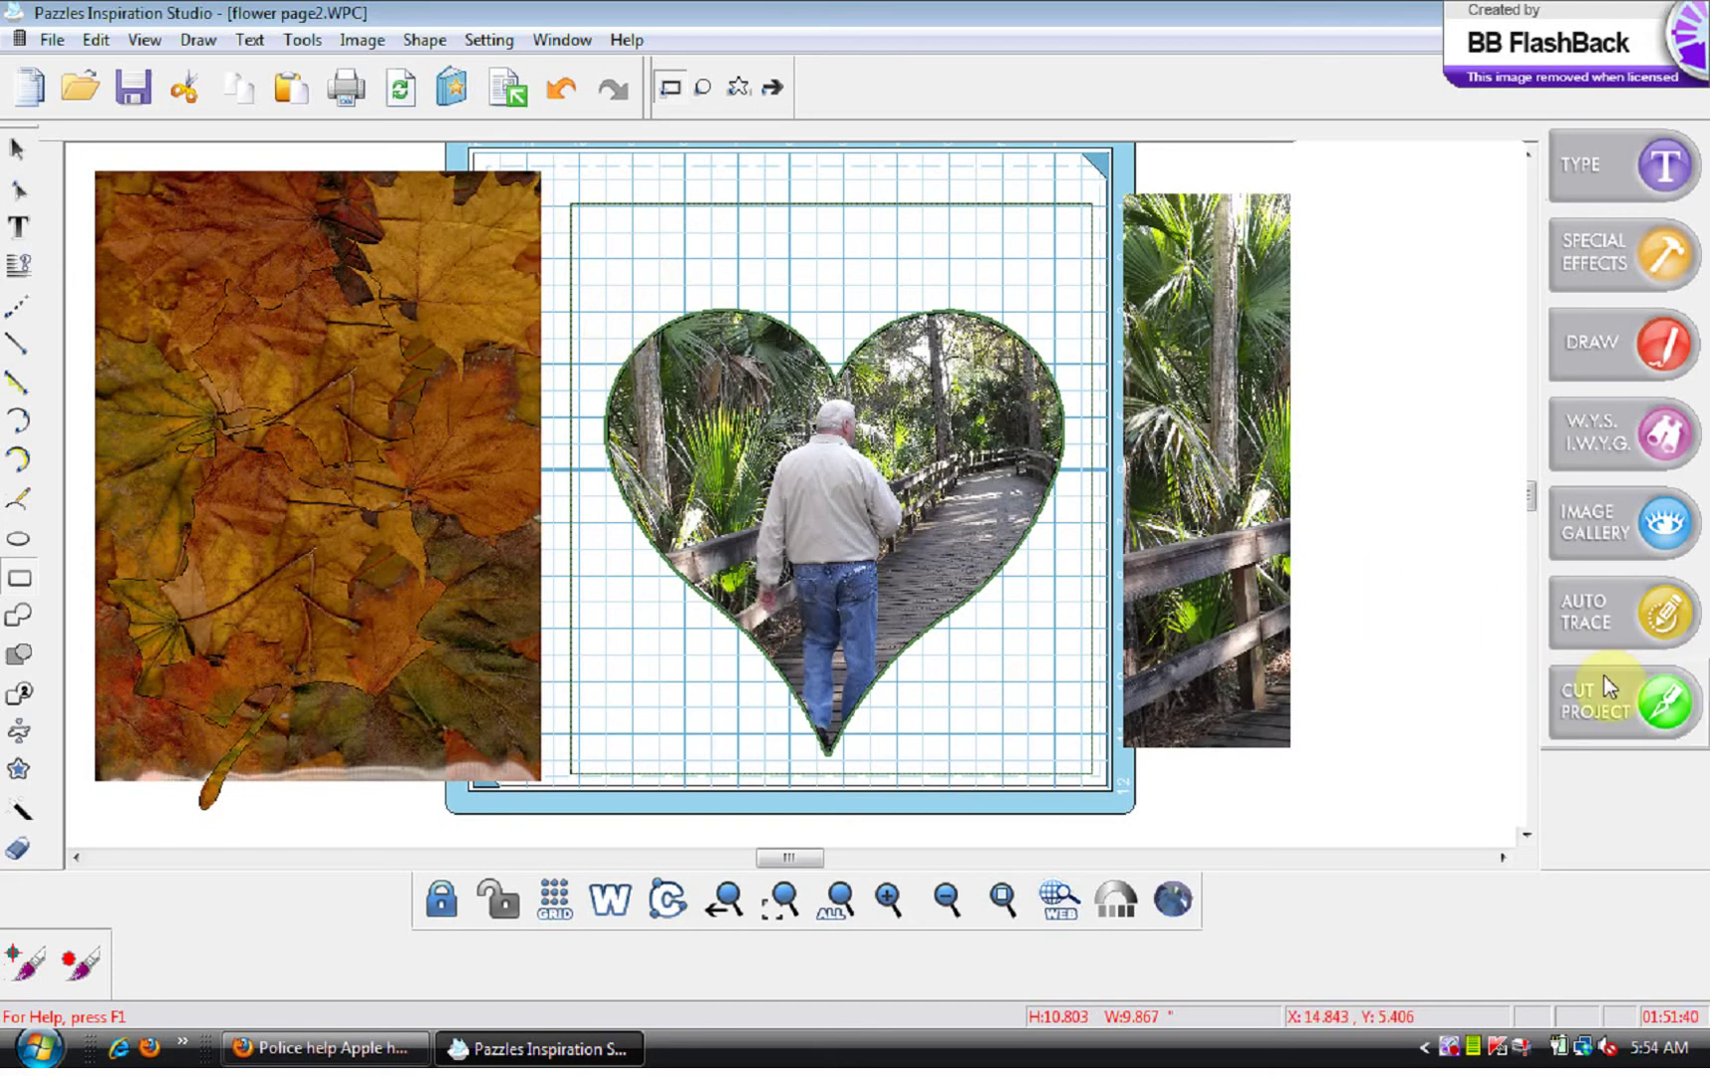
pyautogui.click(1596, 700)
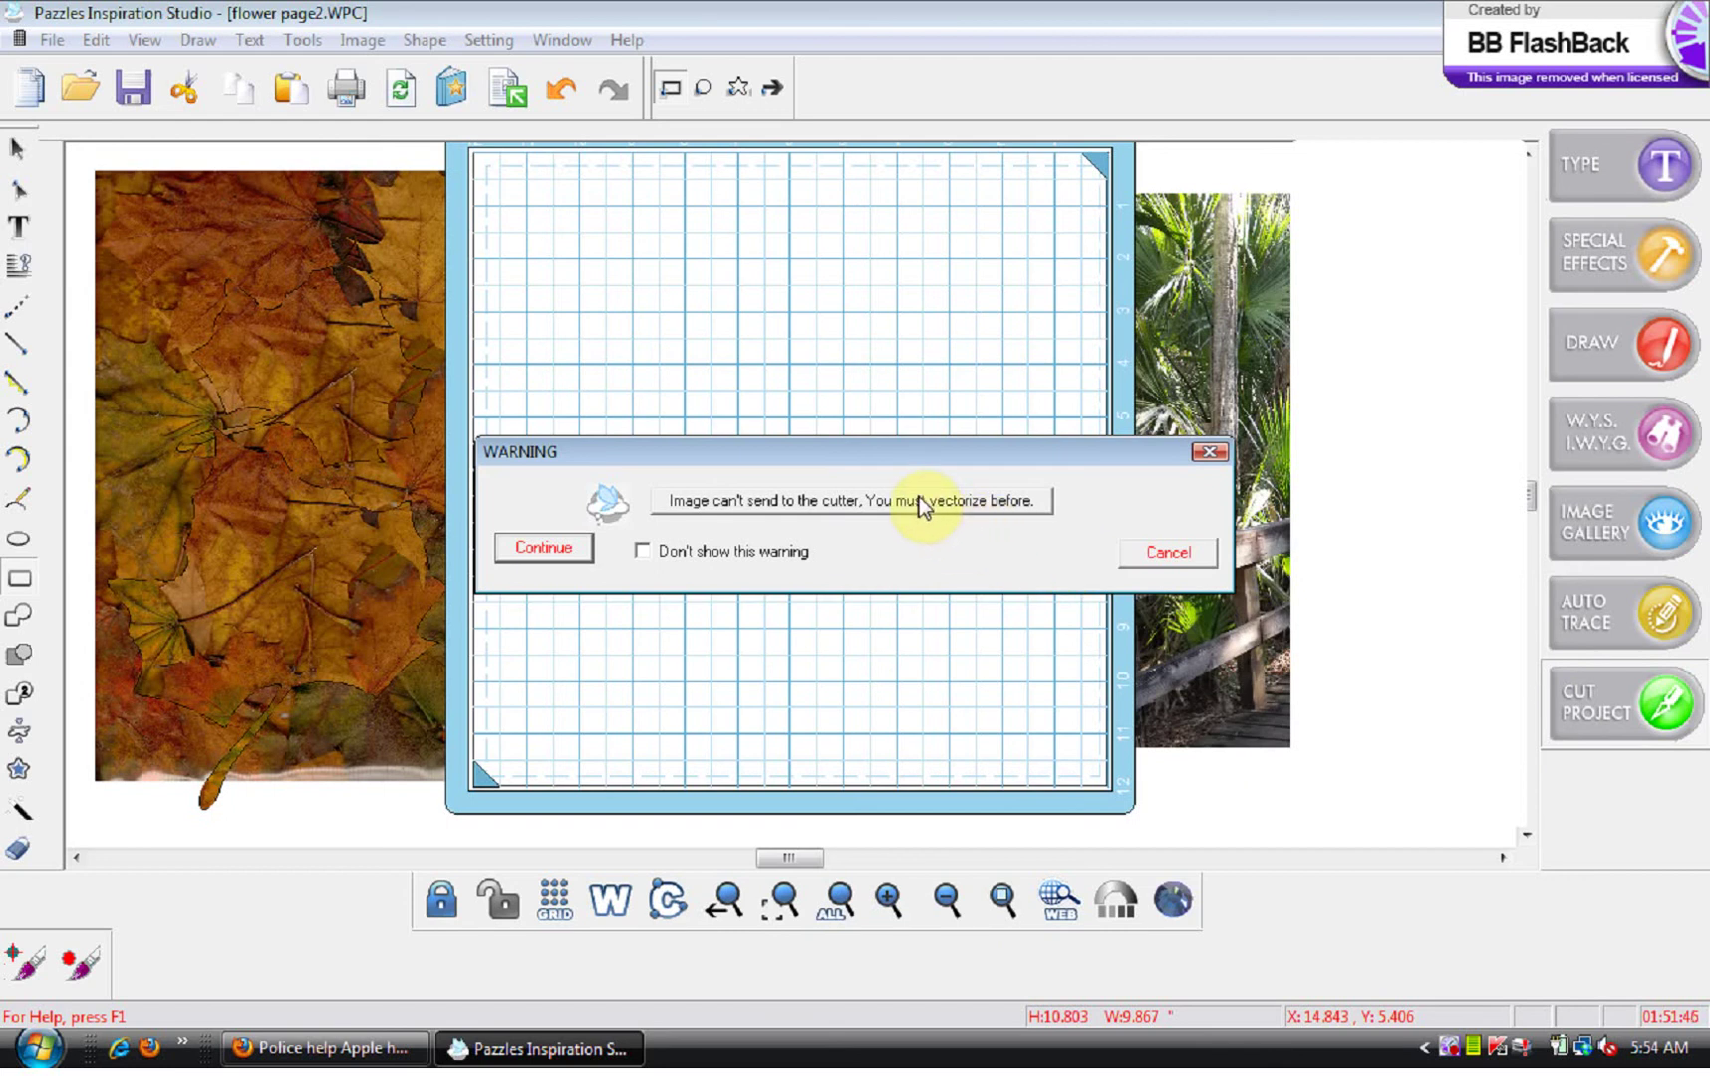
pyautogui.click(575, 545)
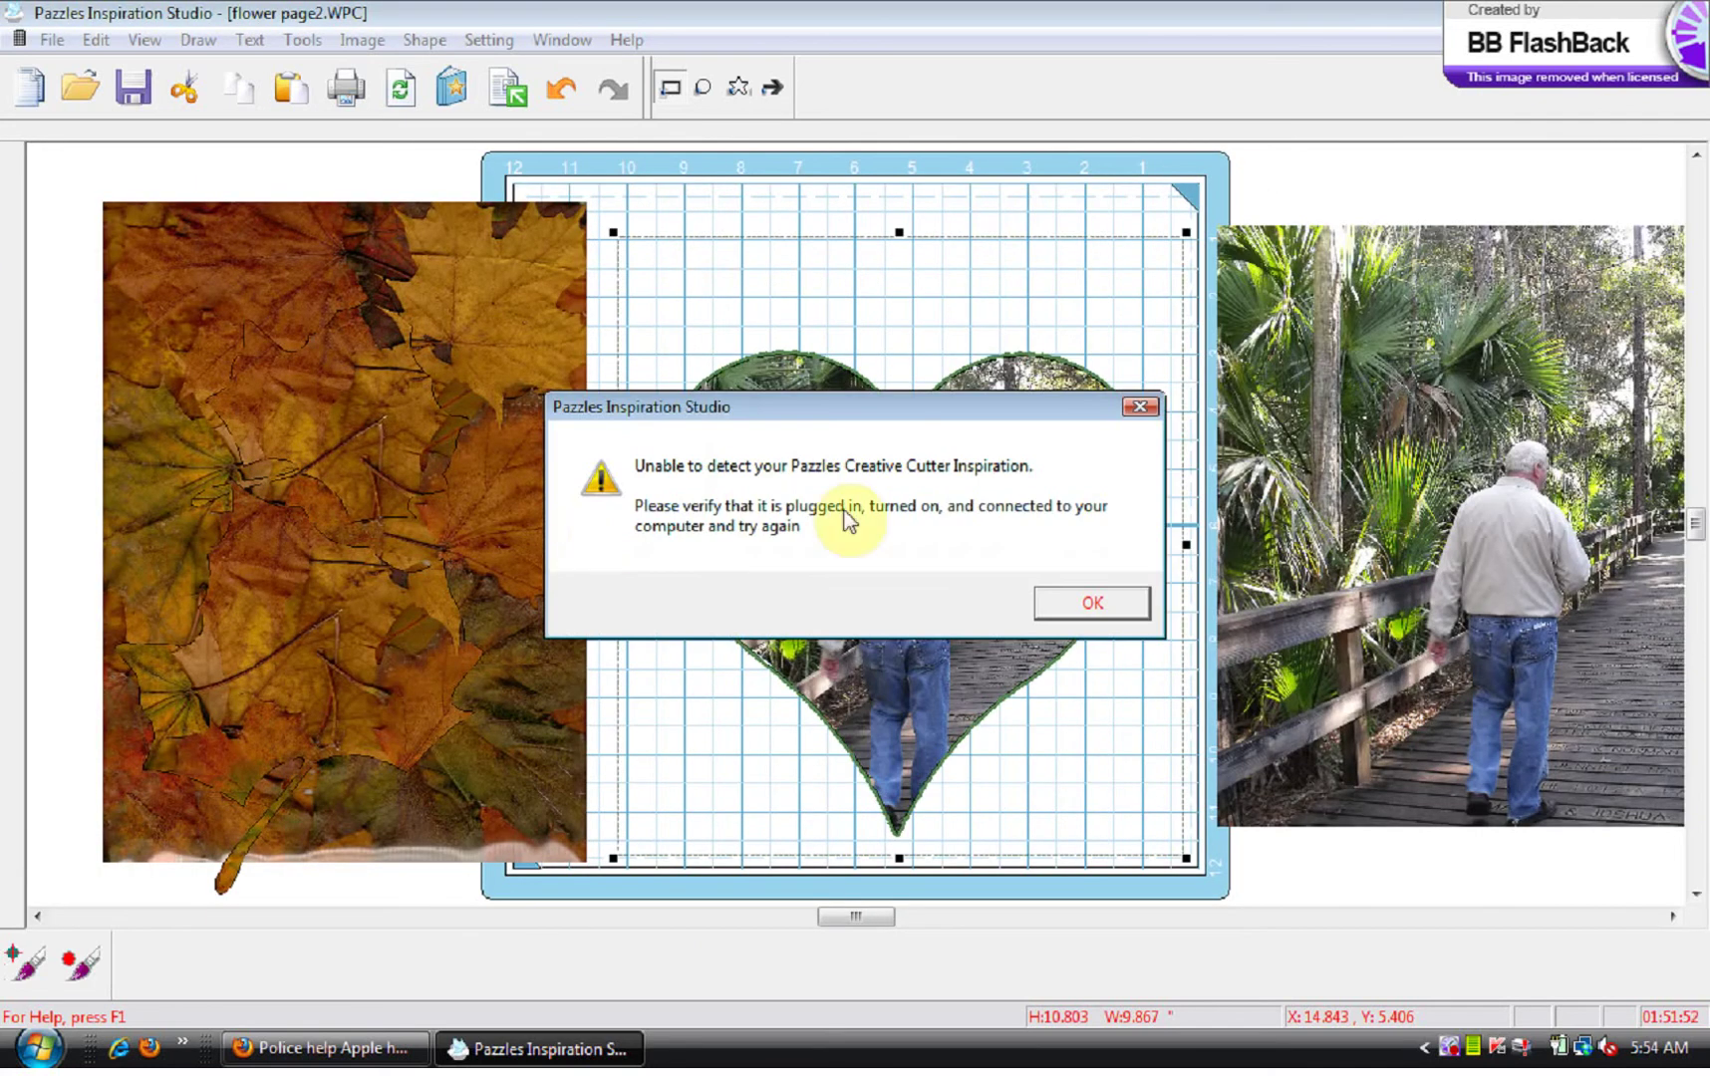
pyautogui.click(1088, 605)
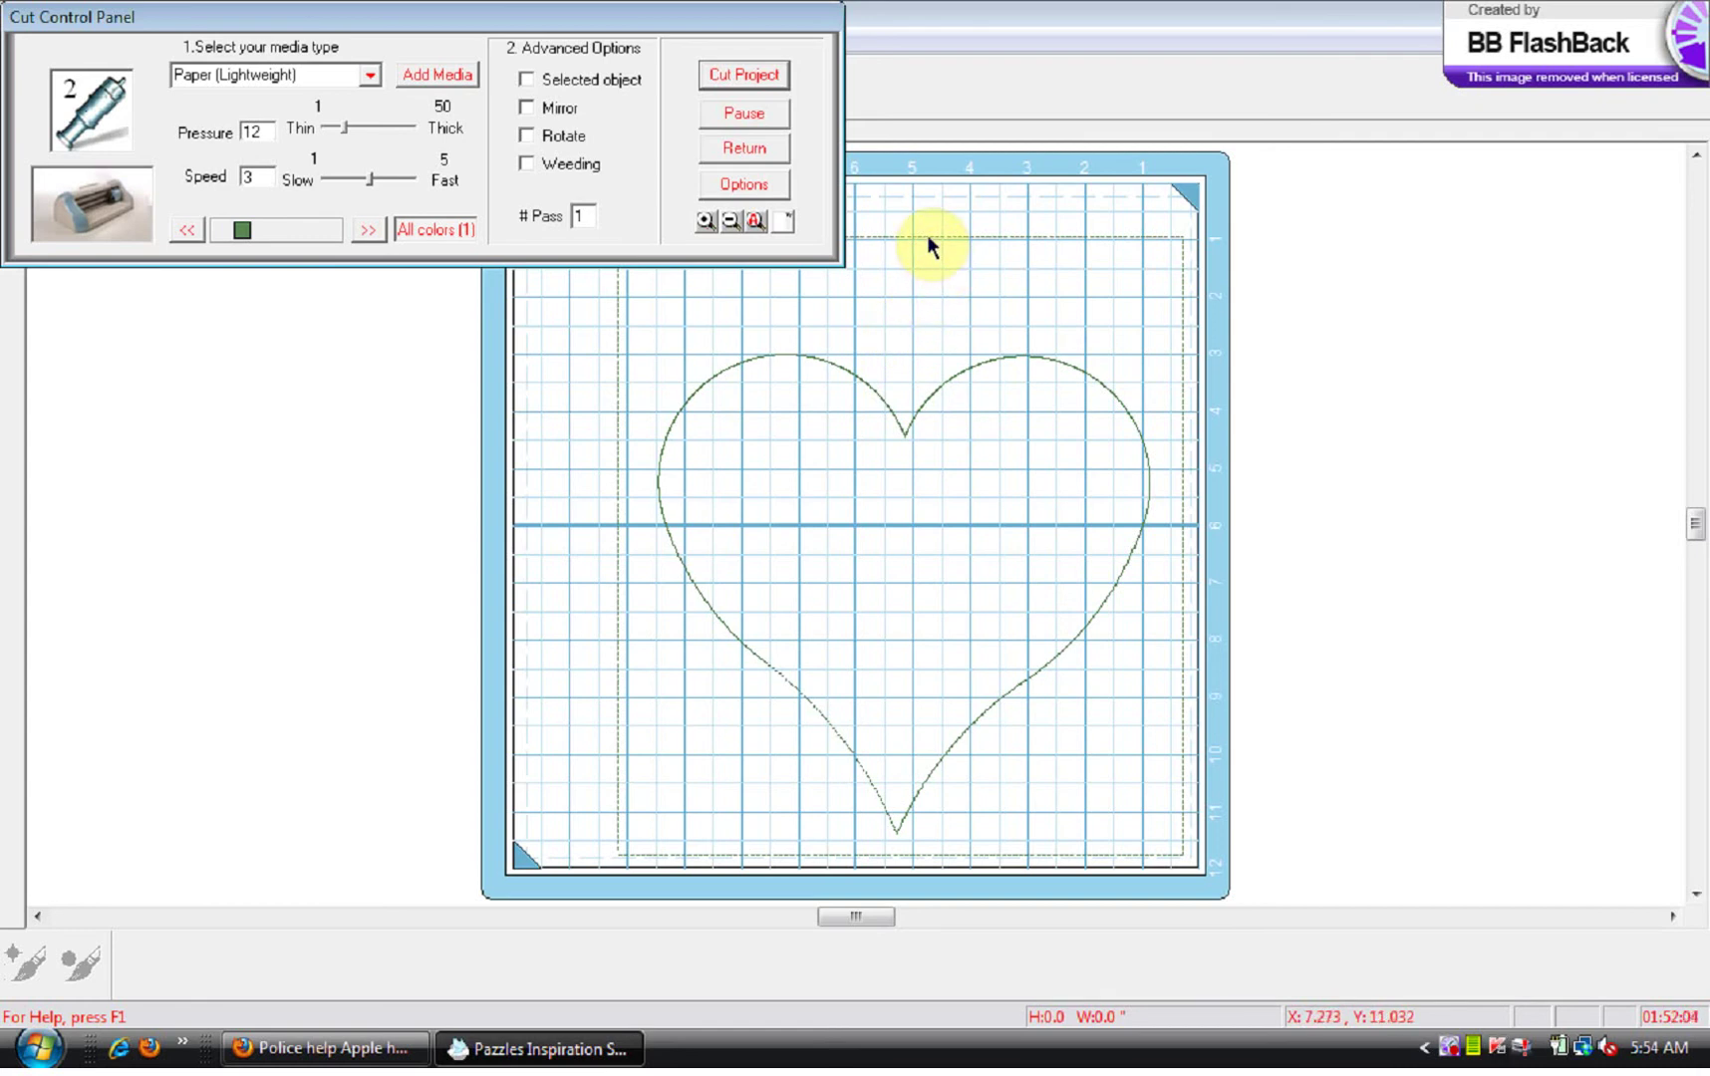
pyautogui.click(767, 152)
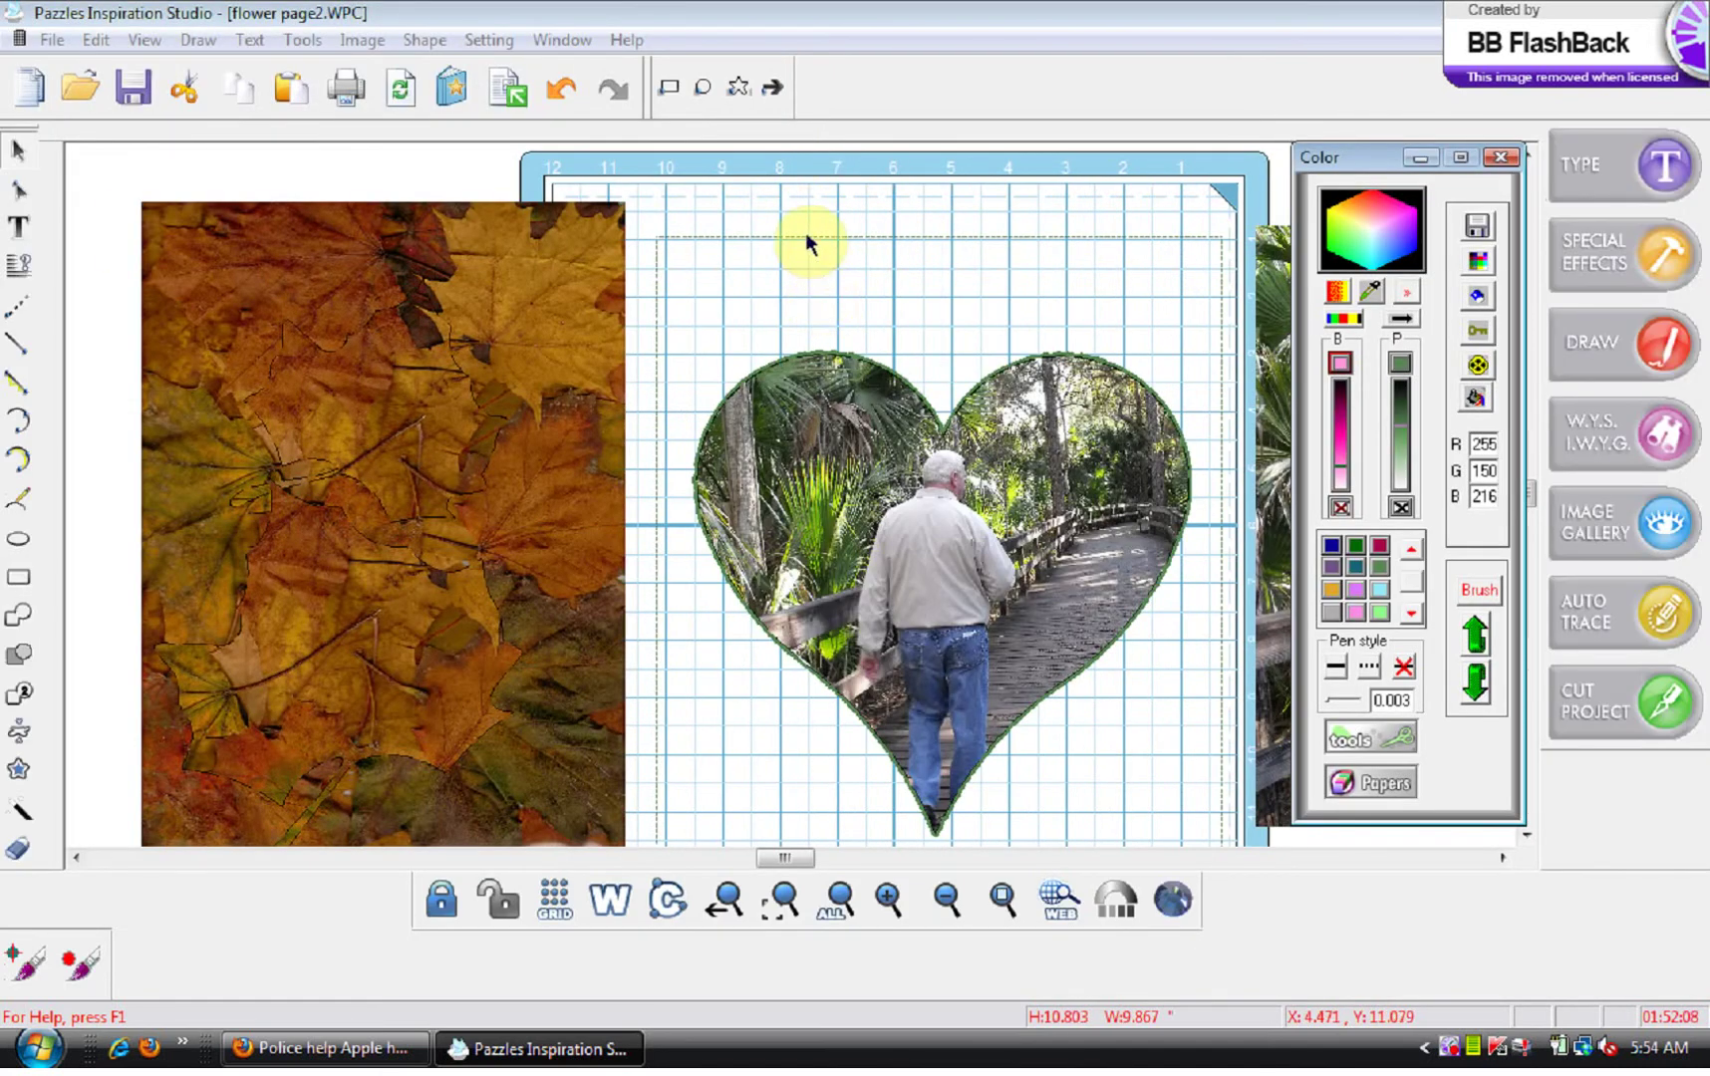
# Give the rectangle a solid cyan outline
pyautogui.click(804, 239)
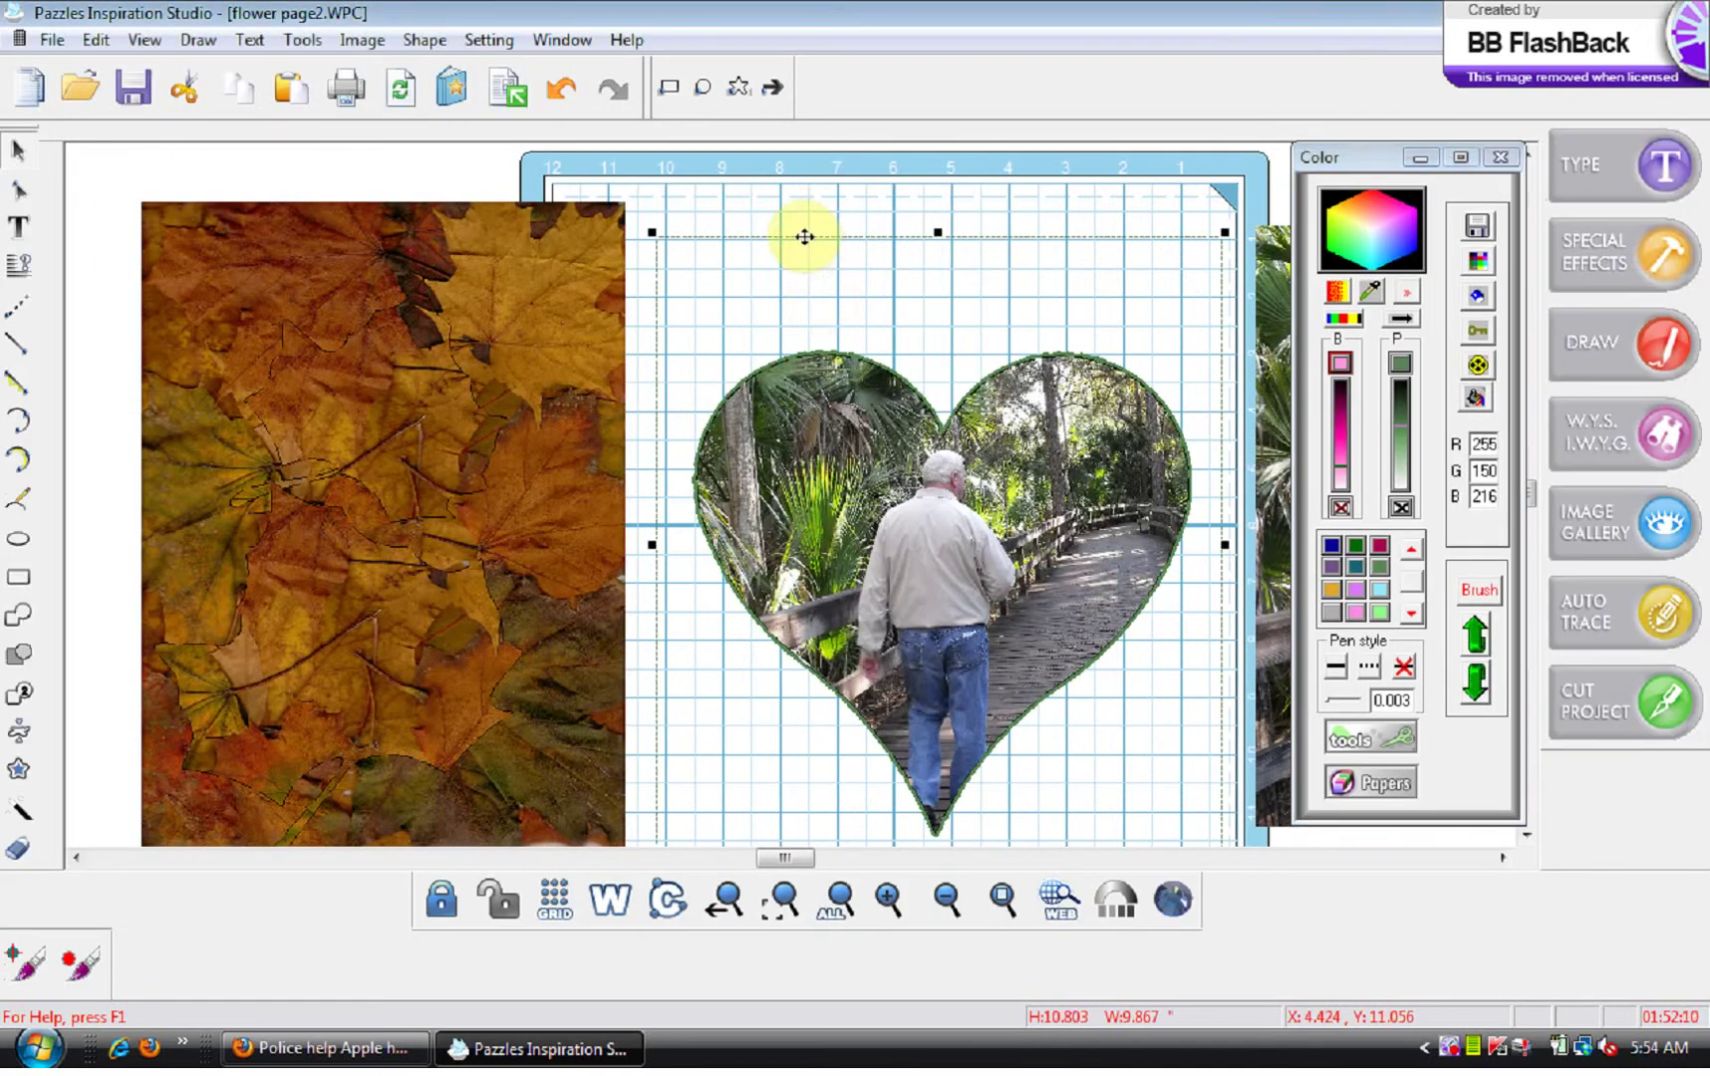
pyautogui.click(1339, 666)
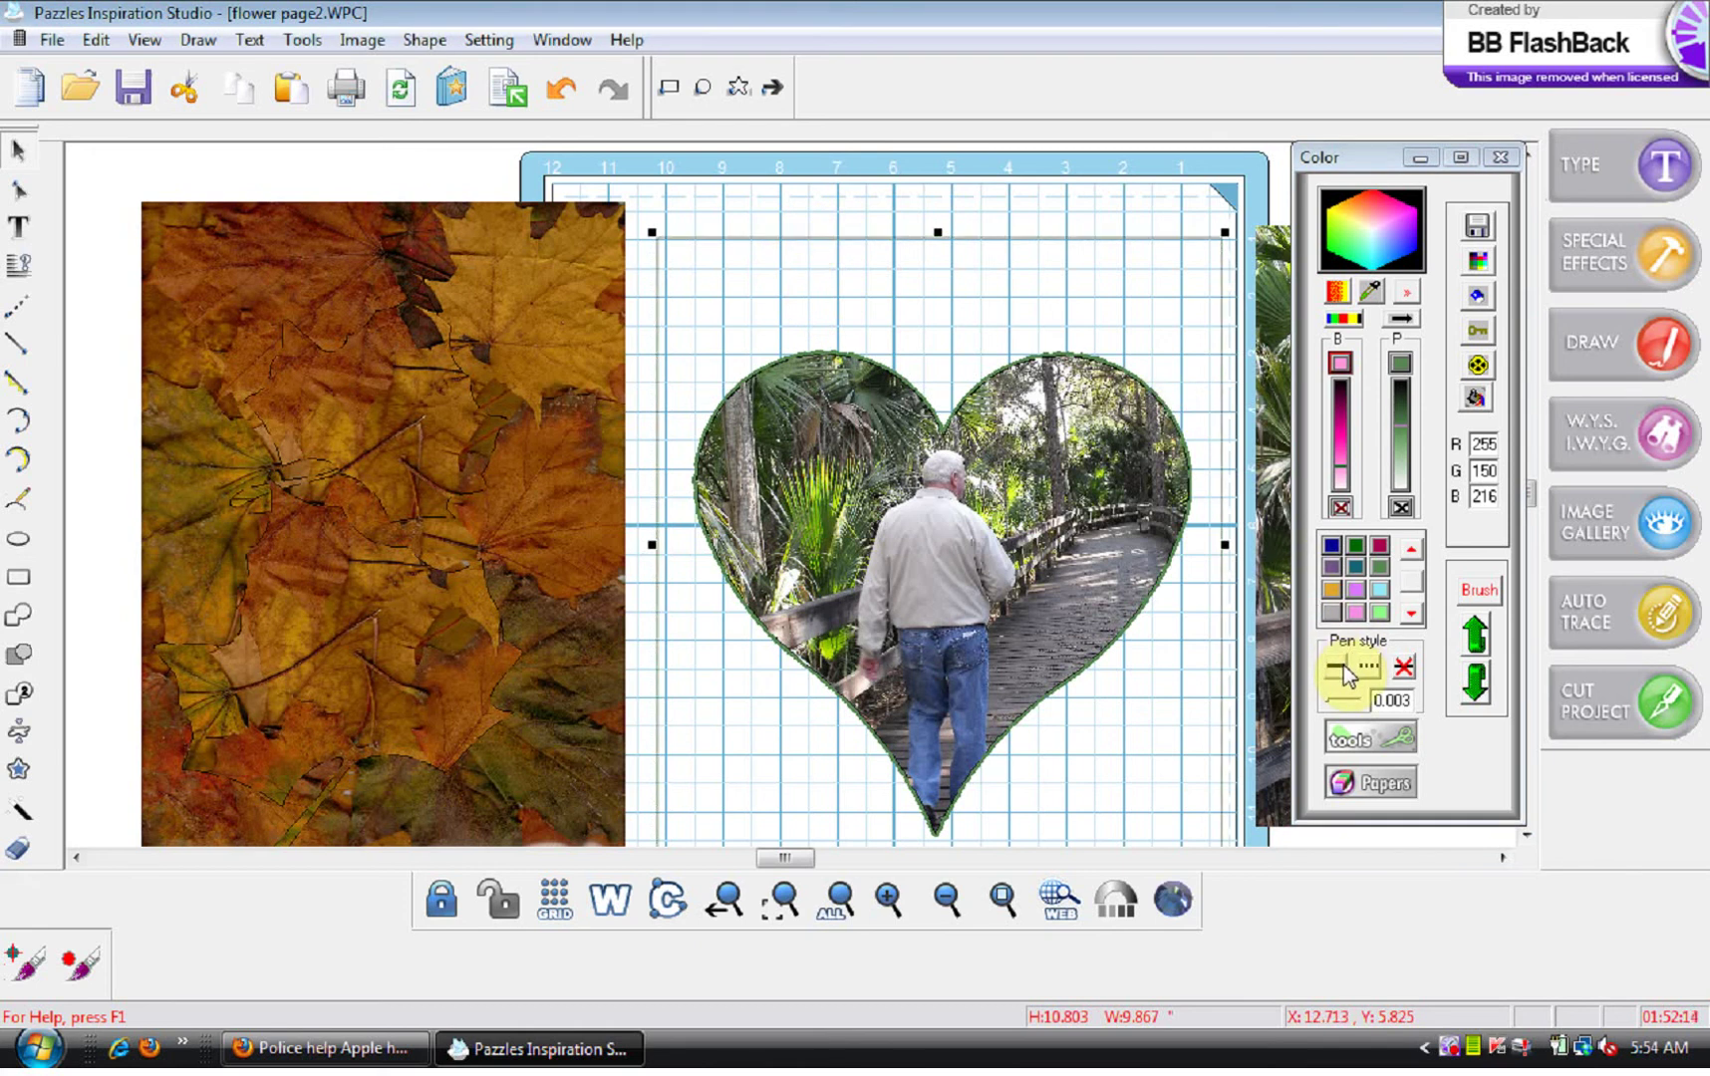
pyautogui.click(1385, 600)
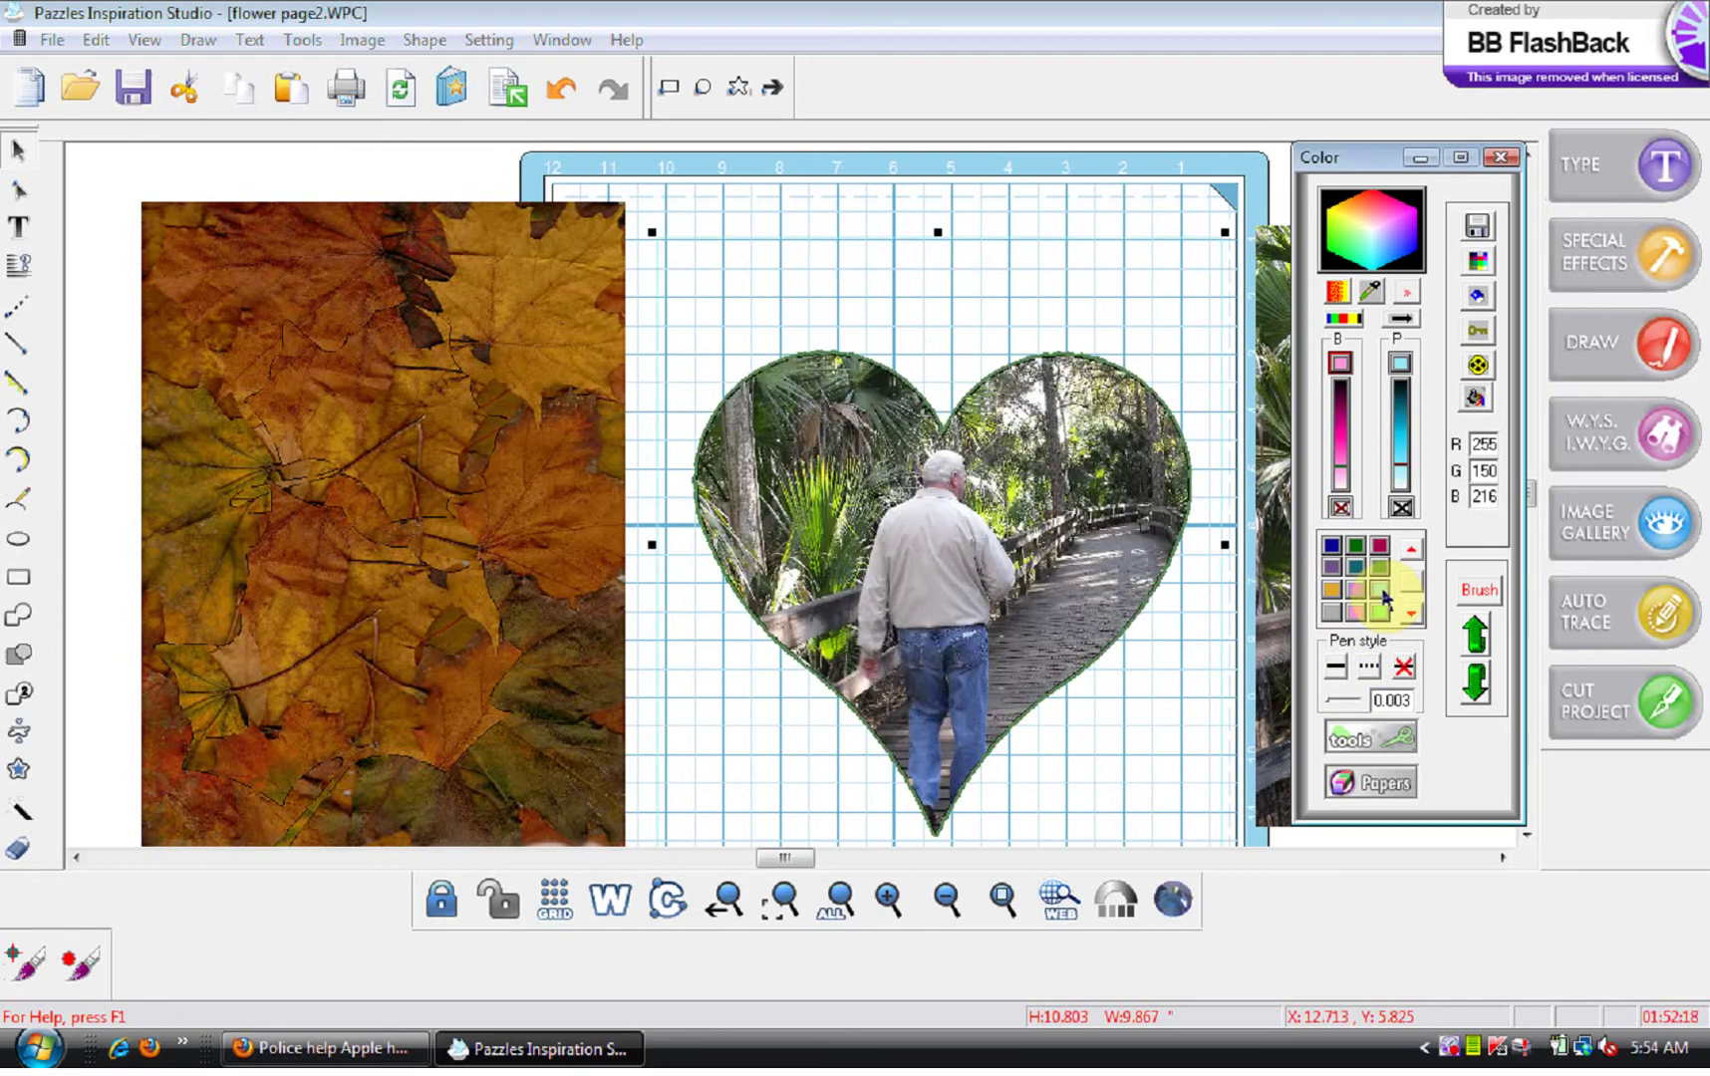
# Send the project to cut, continuing past the vectorize warning and the cutter-not-detected message
pyautogui.click(1590, 716)
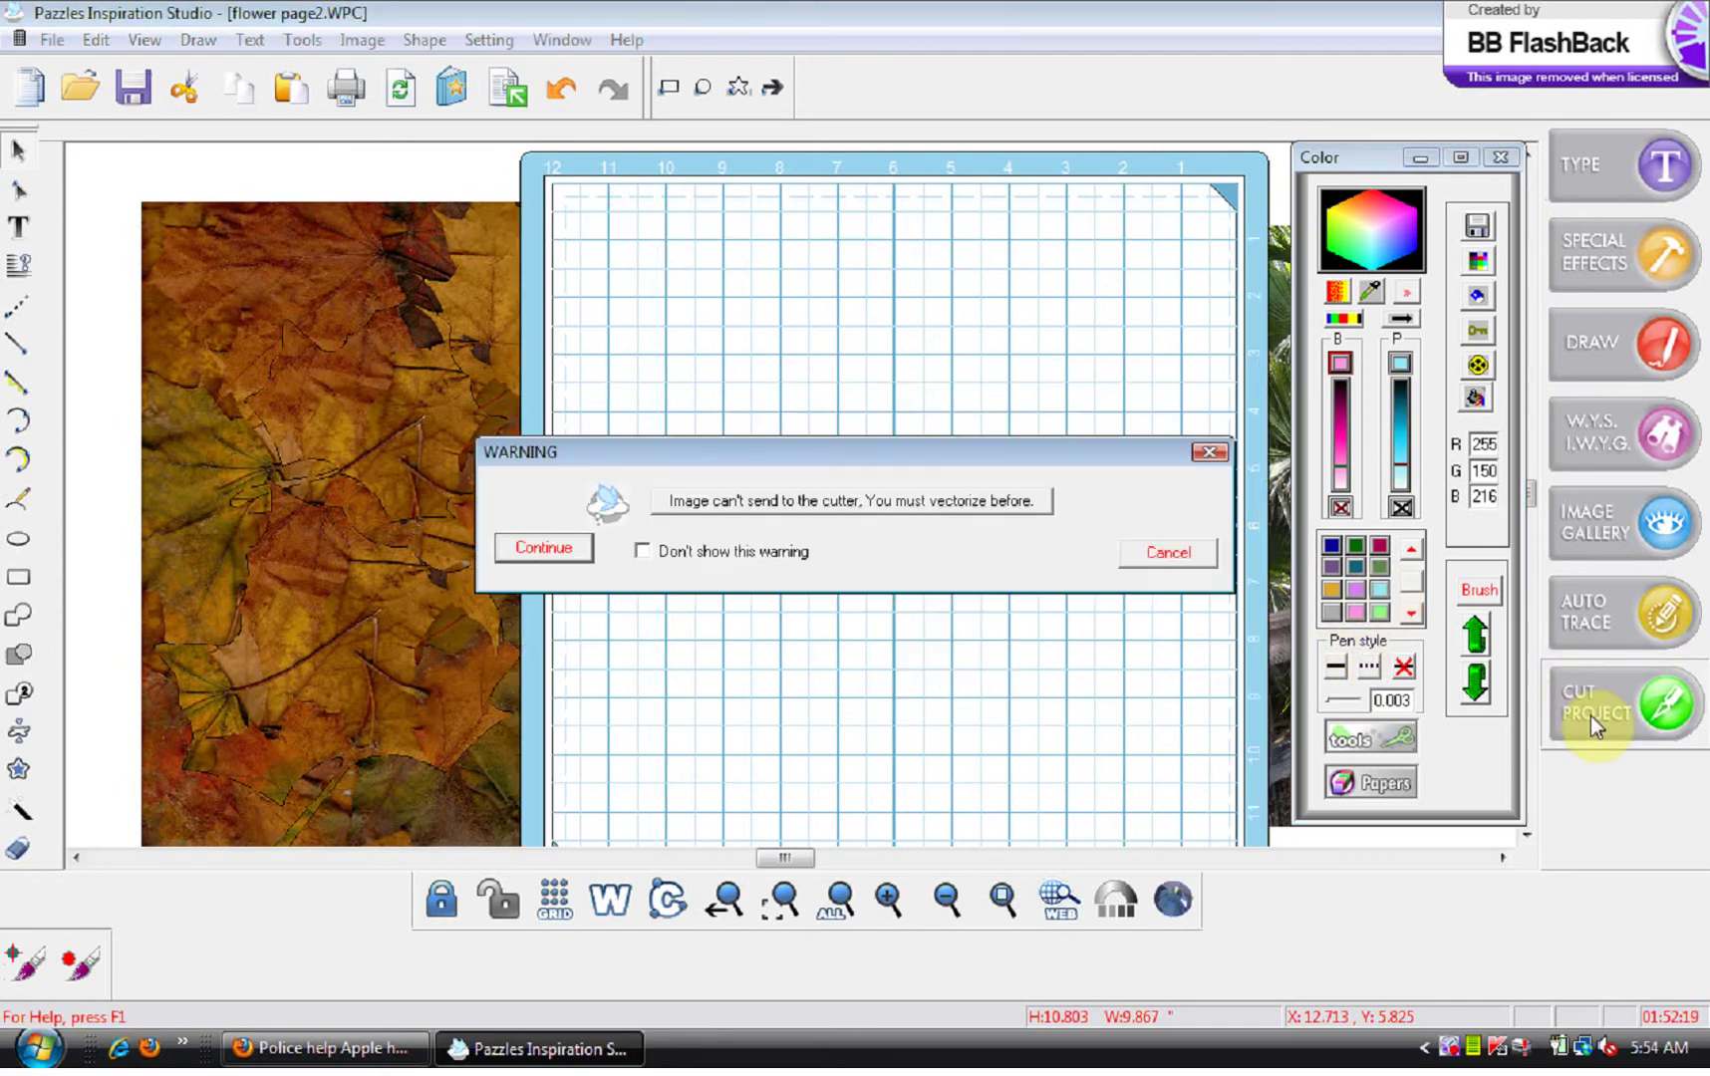
pyautogui.click(562, 551)
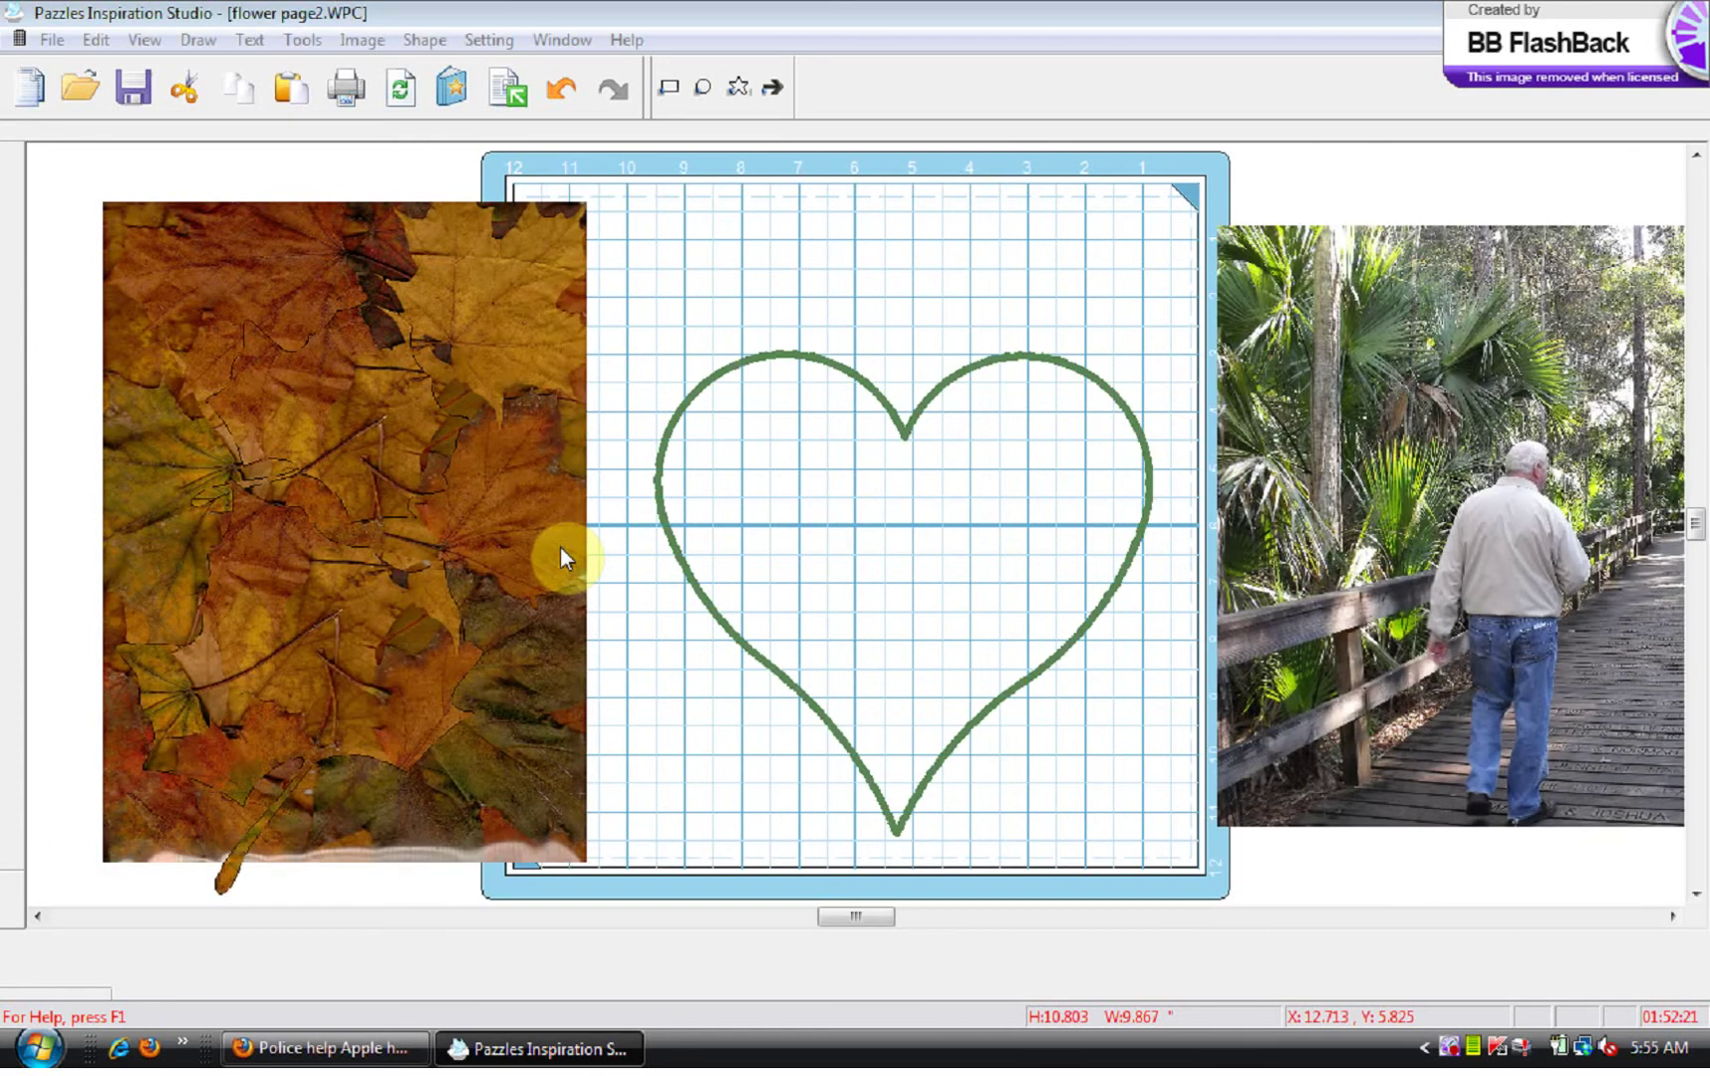
pyautogui.click(1084, 589)
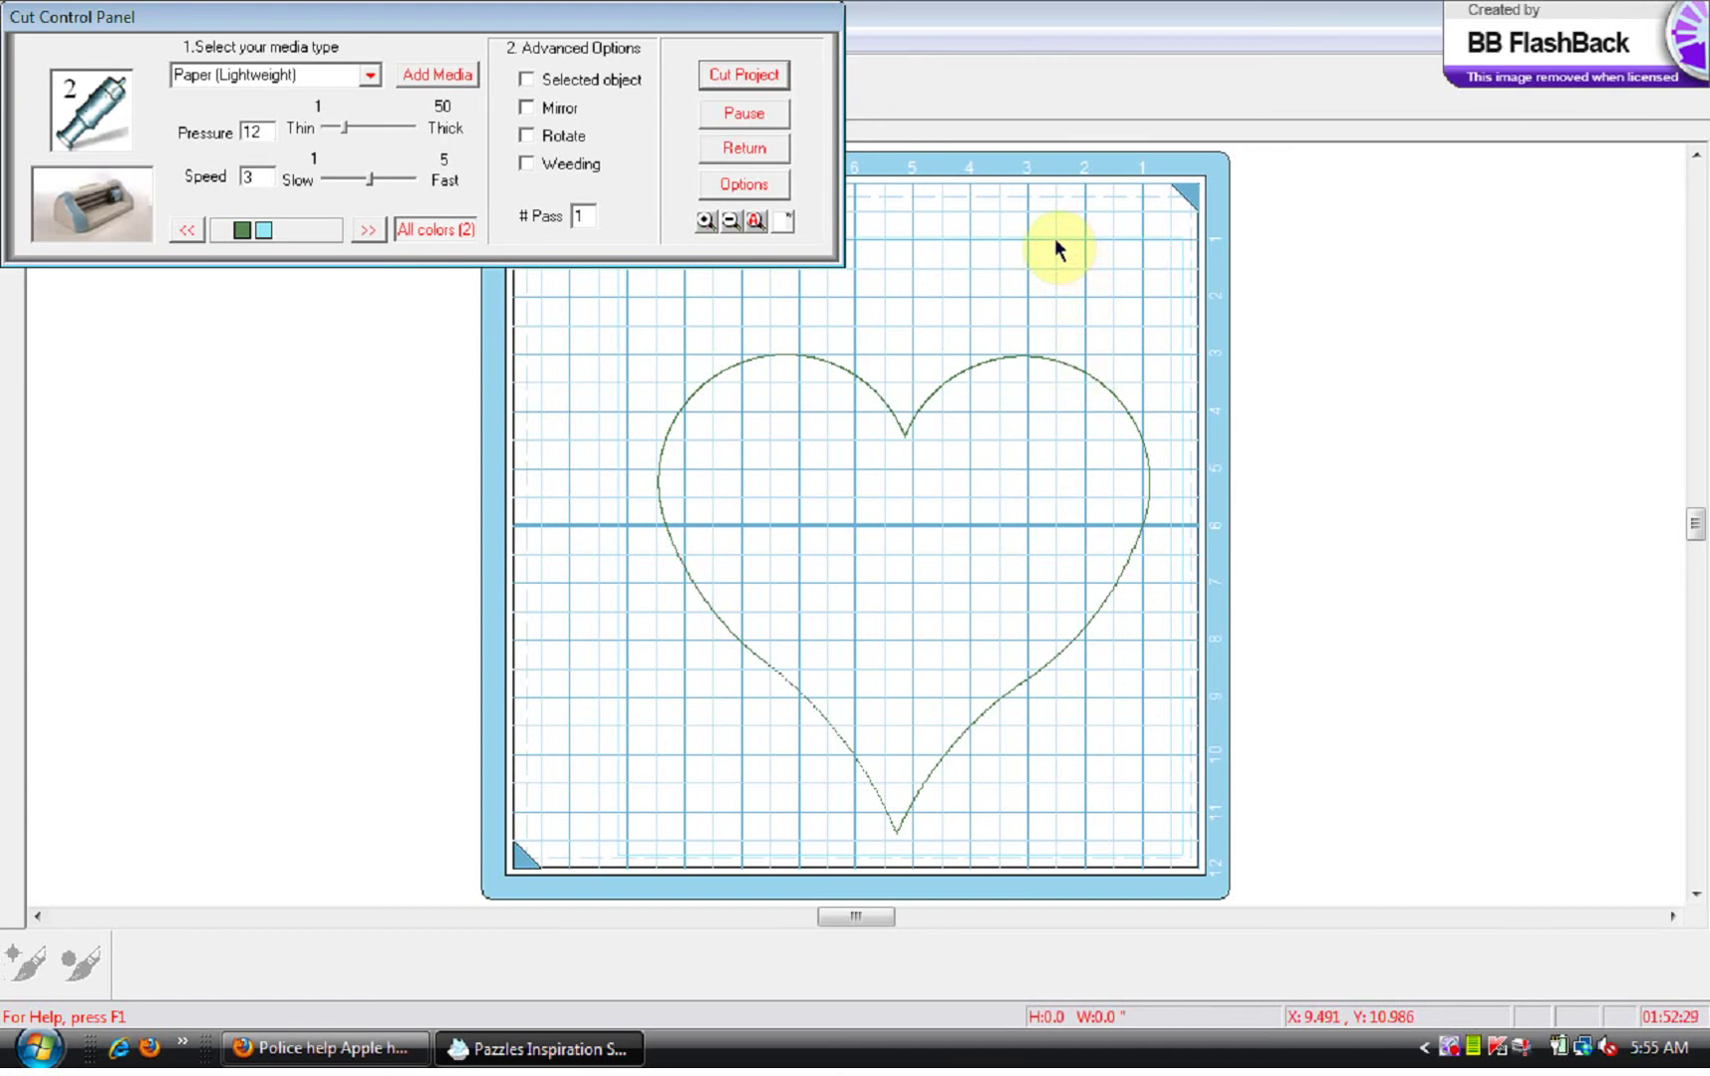
# Leave the Cut Control Panel with Return to get back to the design page
pyautogui.click(265, 230)
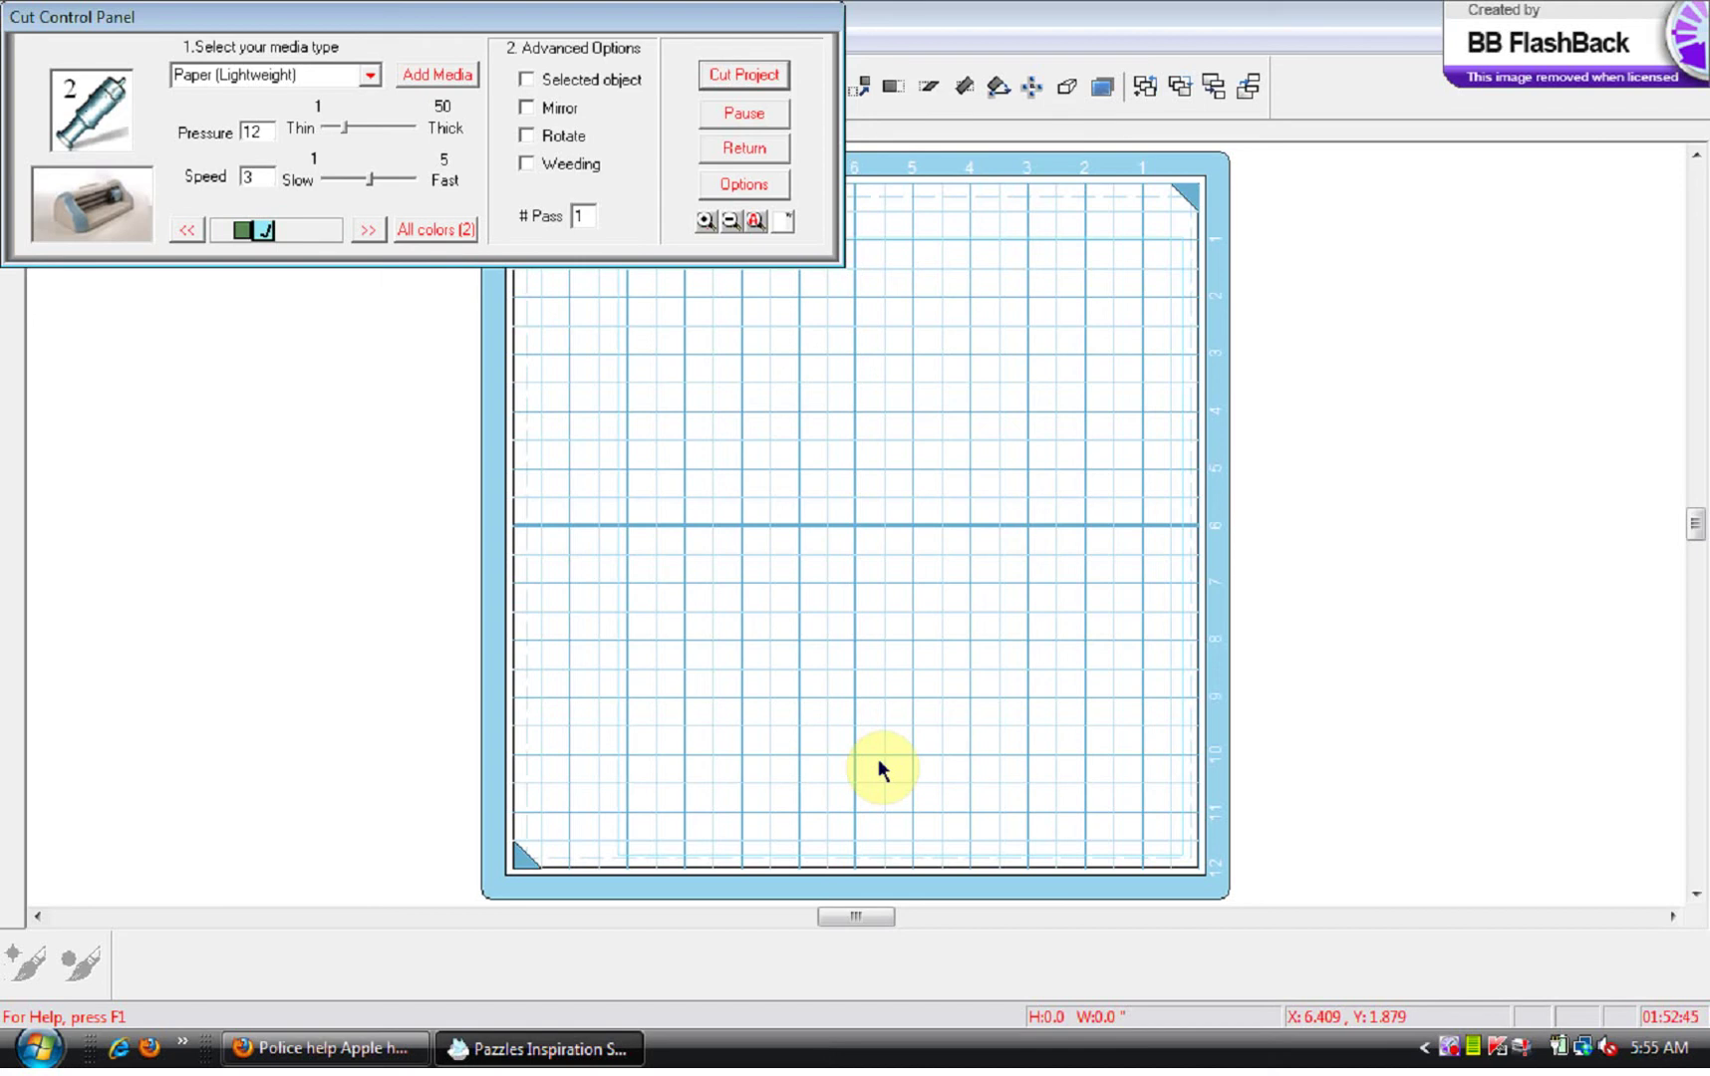
pyautogui.click(741, 152)
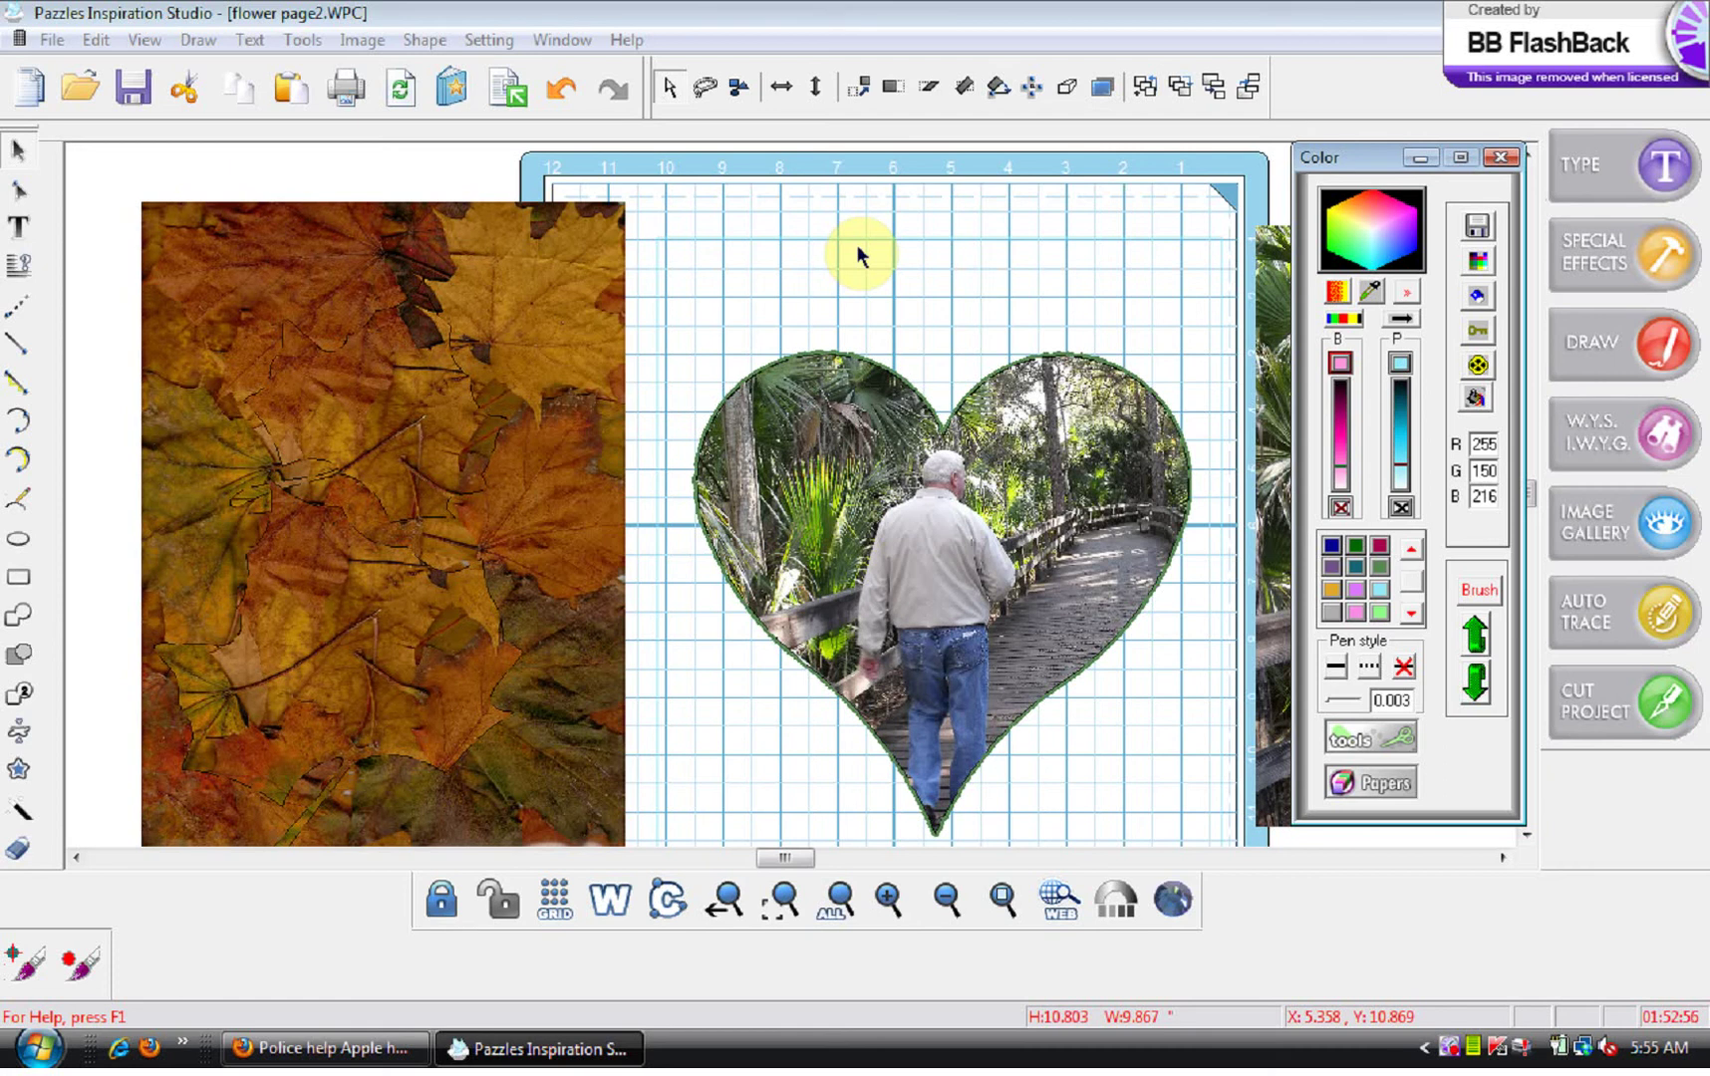
# Select the leaf paper and the spare photo, then delete the upper and lower leaf cutouts
pyautogui.click(544, 296)
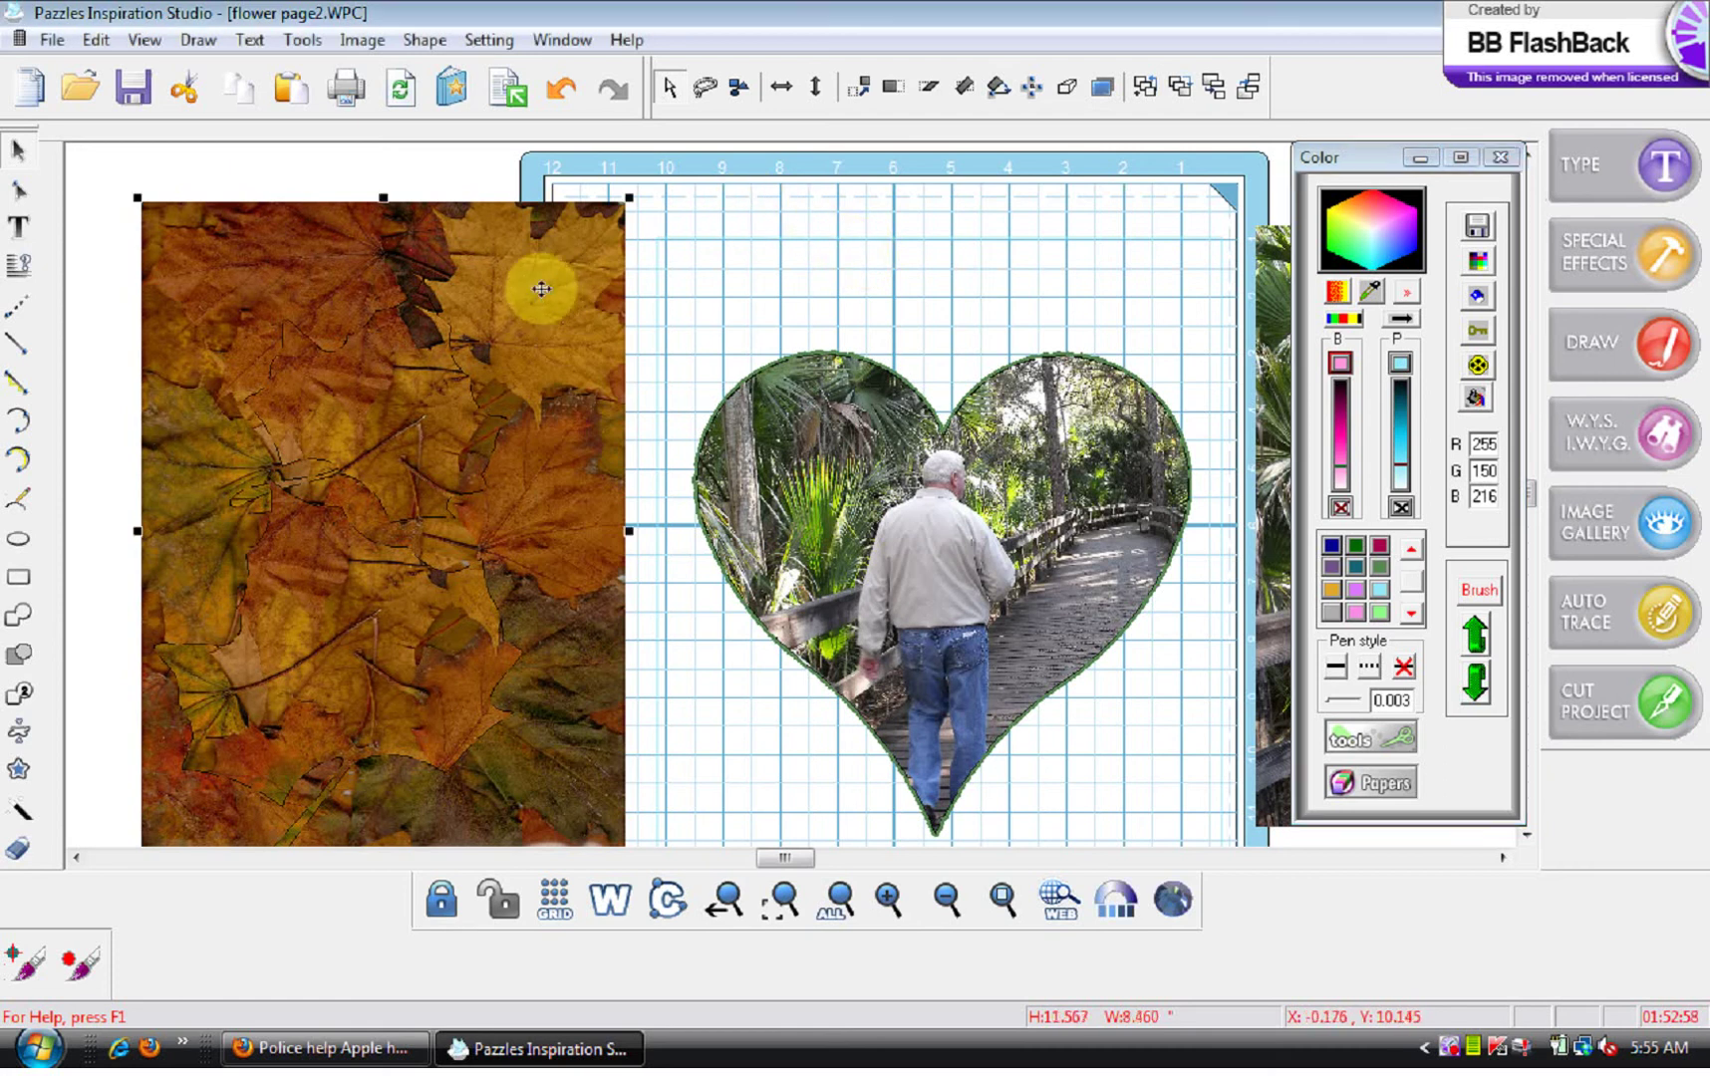
pyautogui.click(1270, 404)
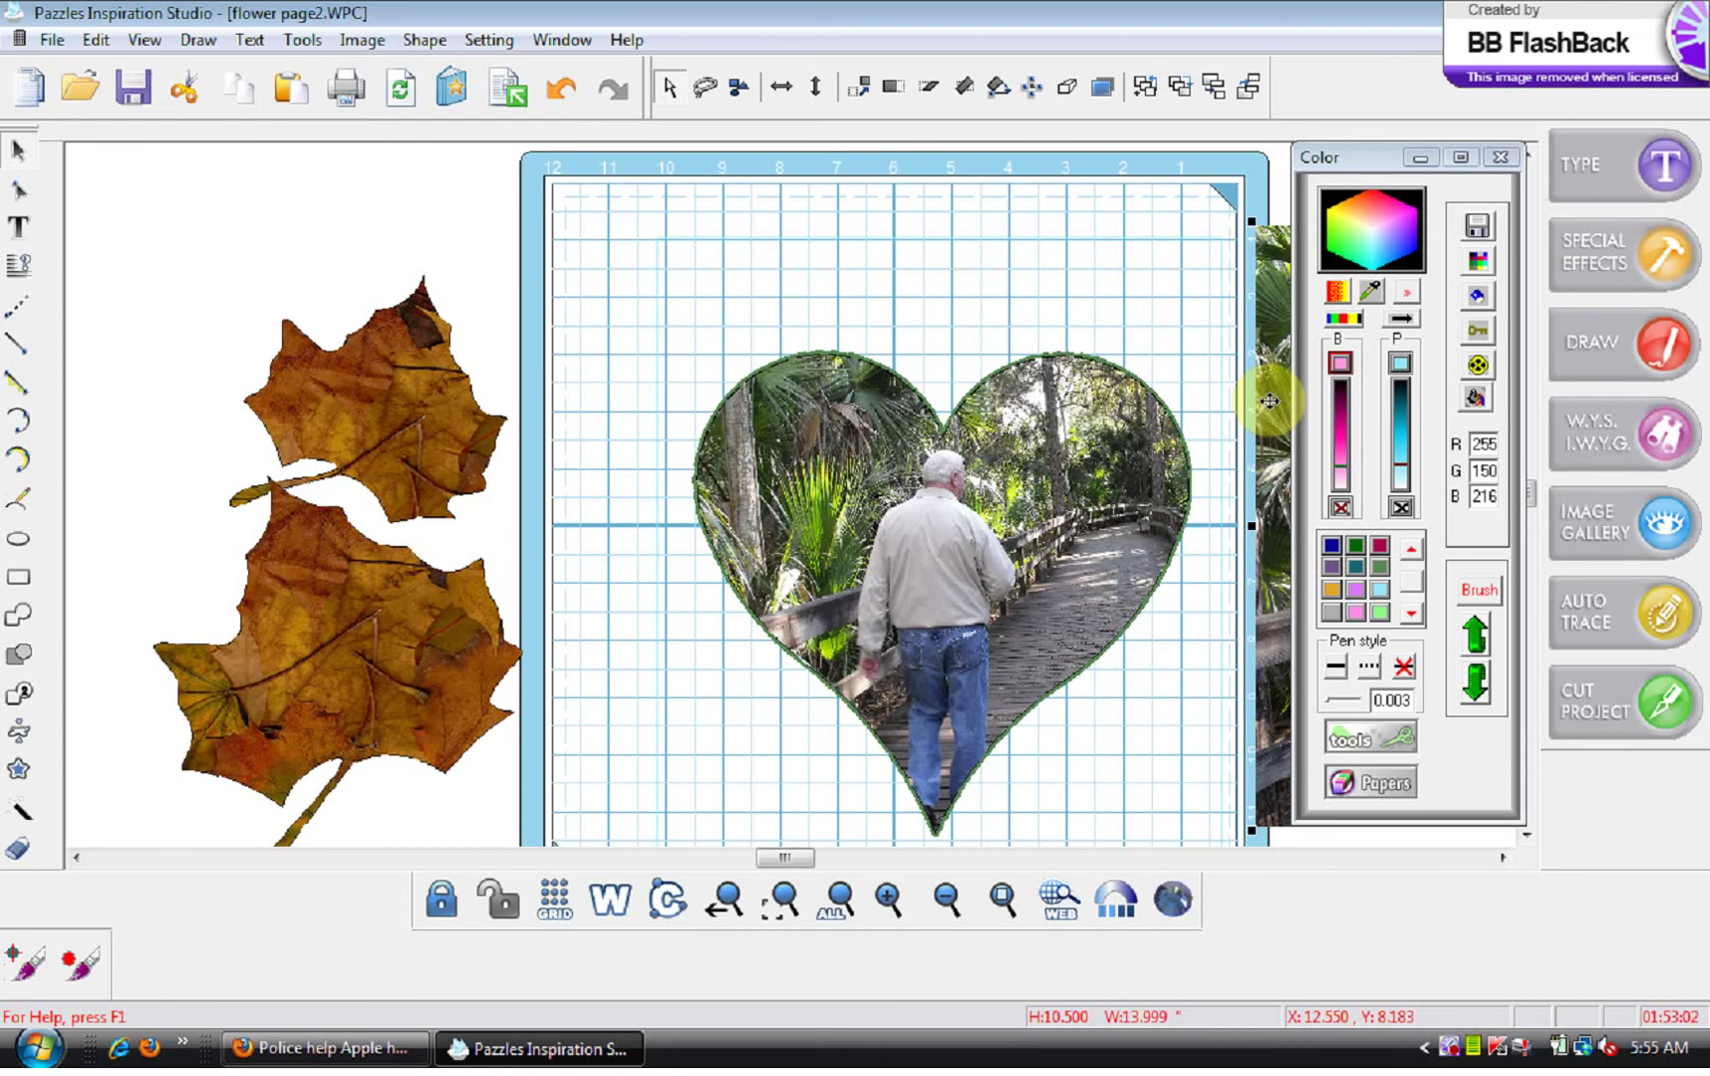
pyautogui.click(346, 441)
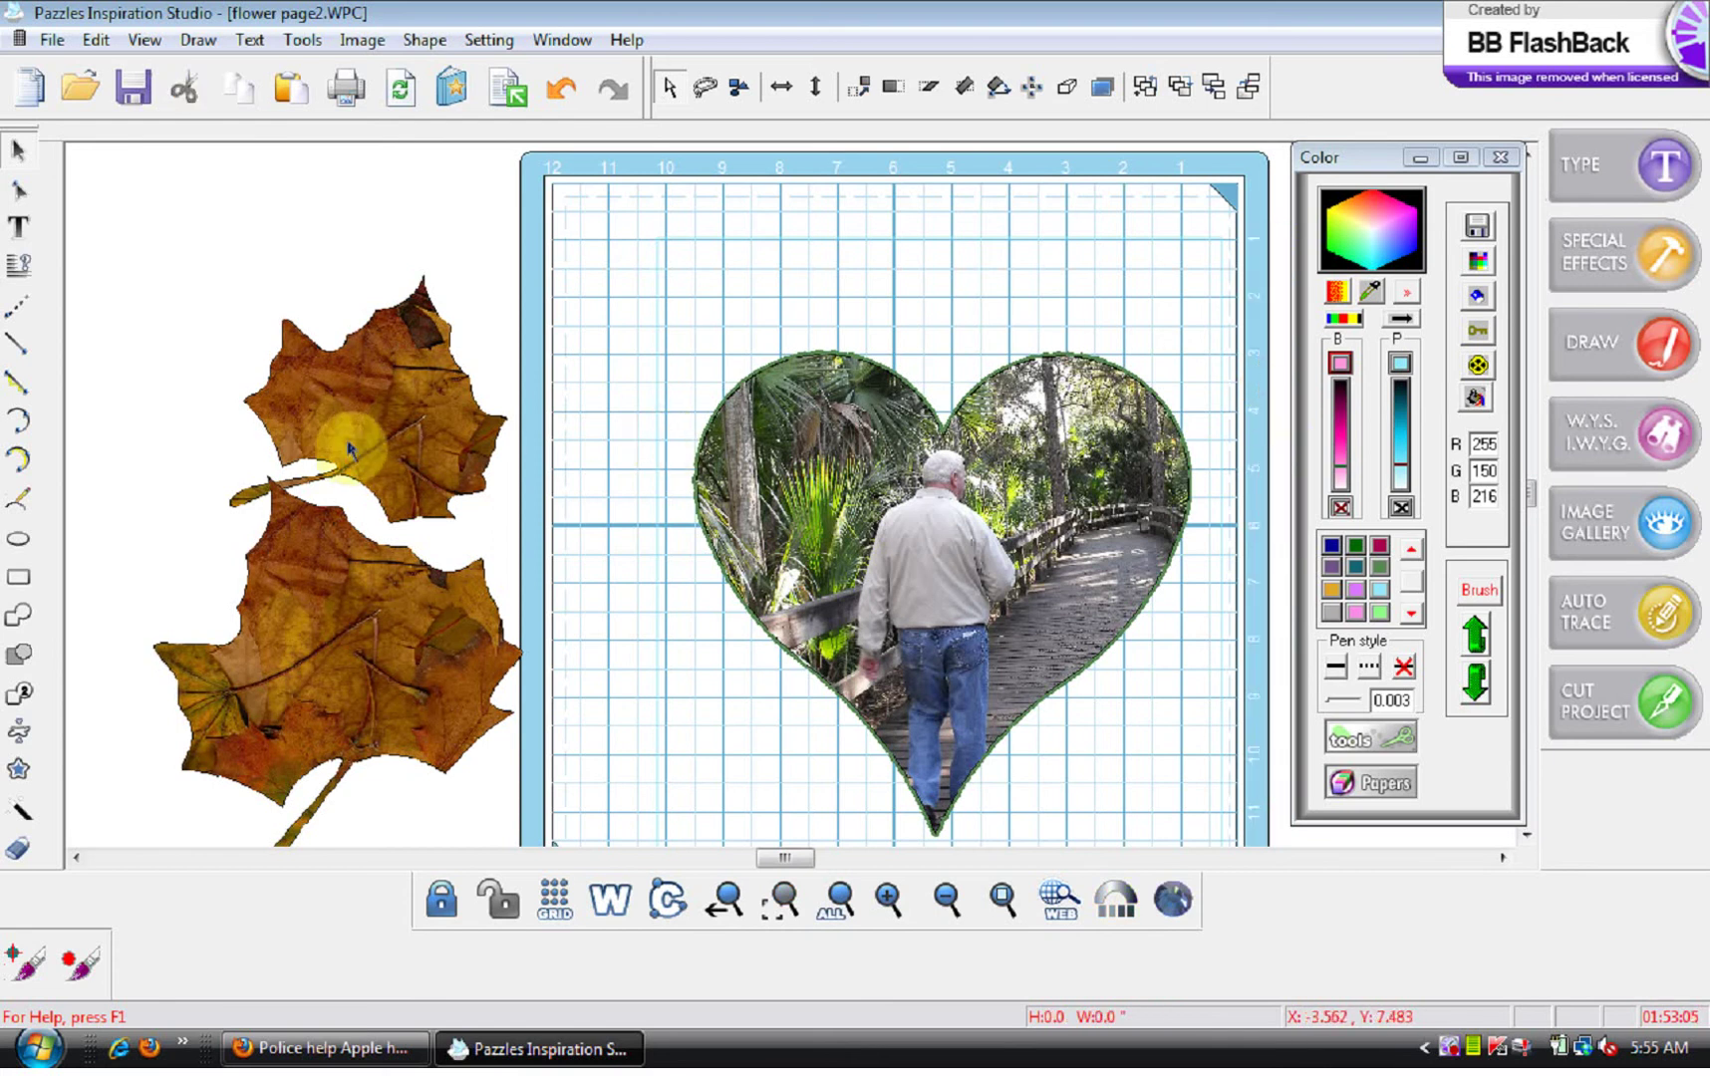
pyautogui.press('Delete')
pyautogui.click(349, 599)
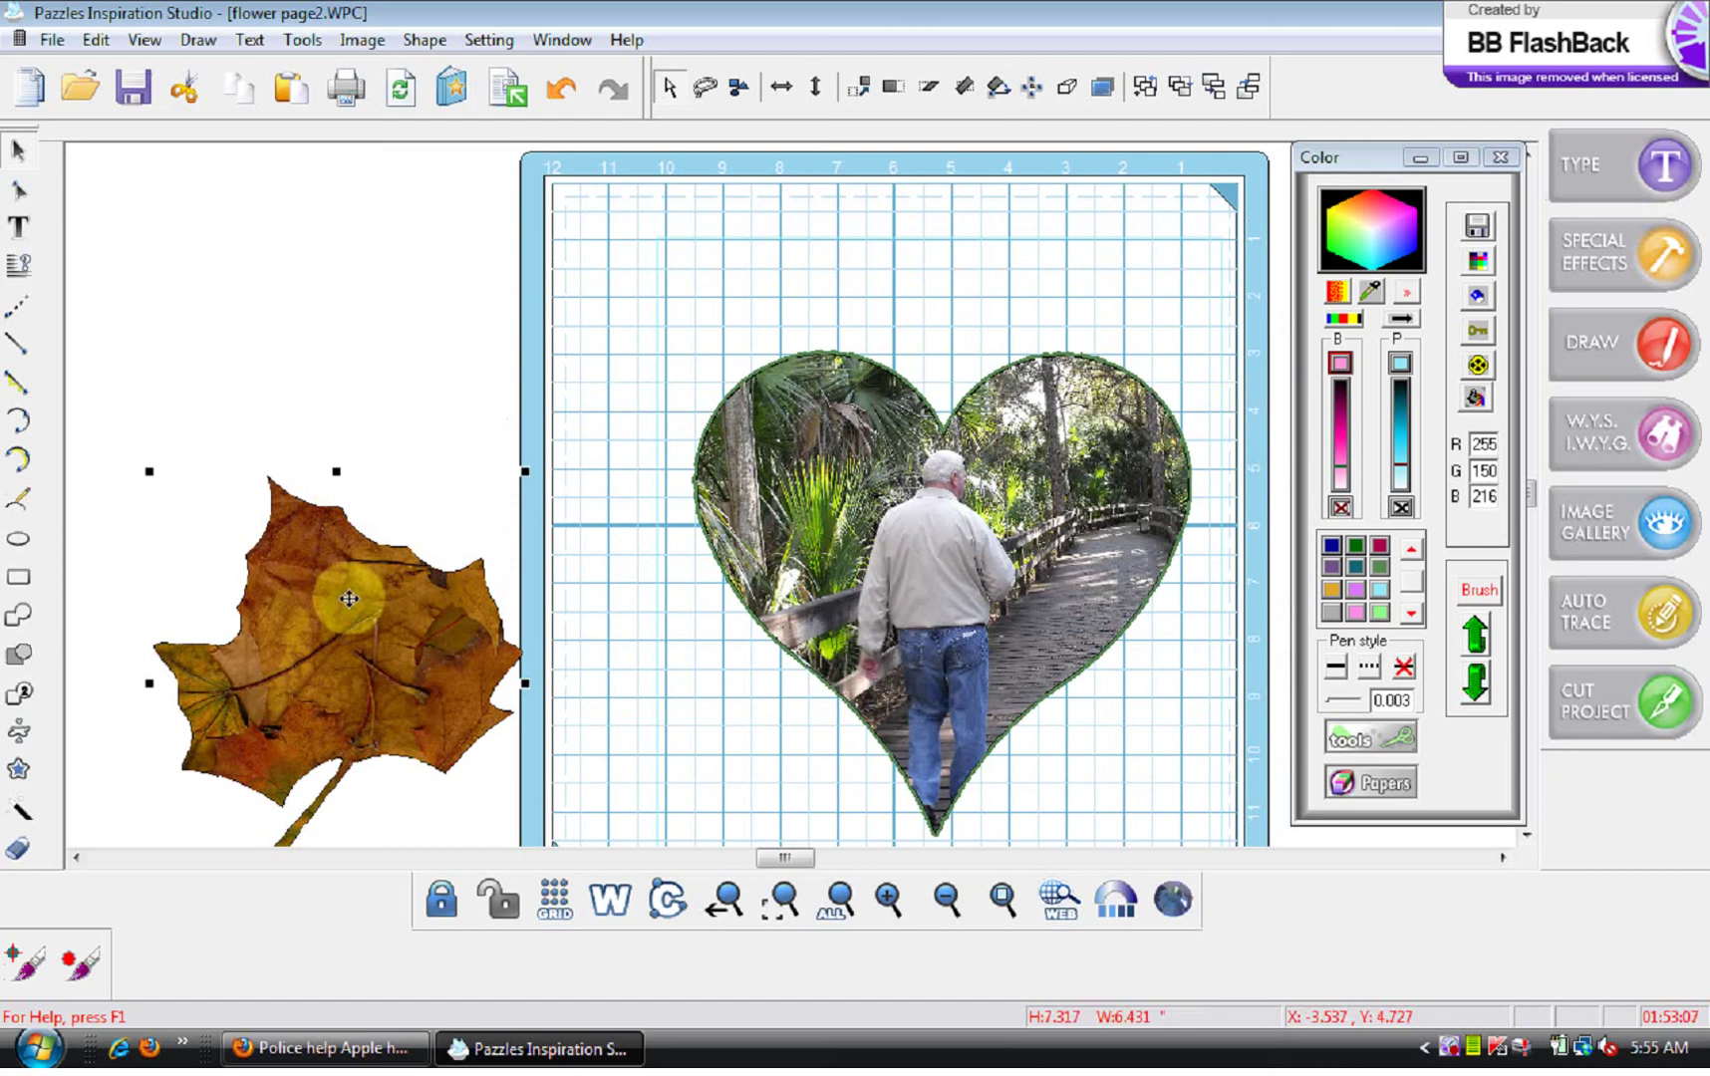
pyautogui.press('Delete')
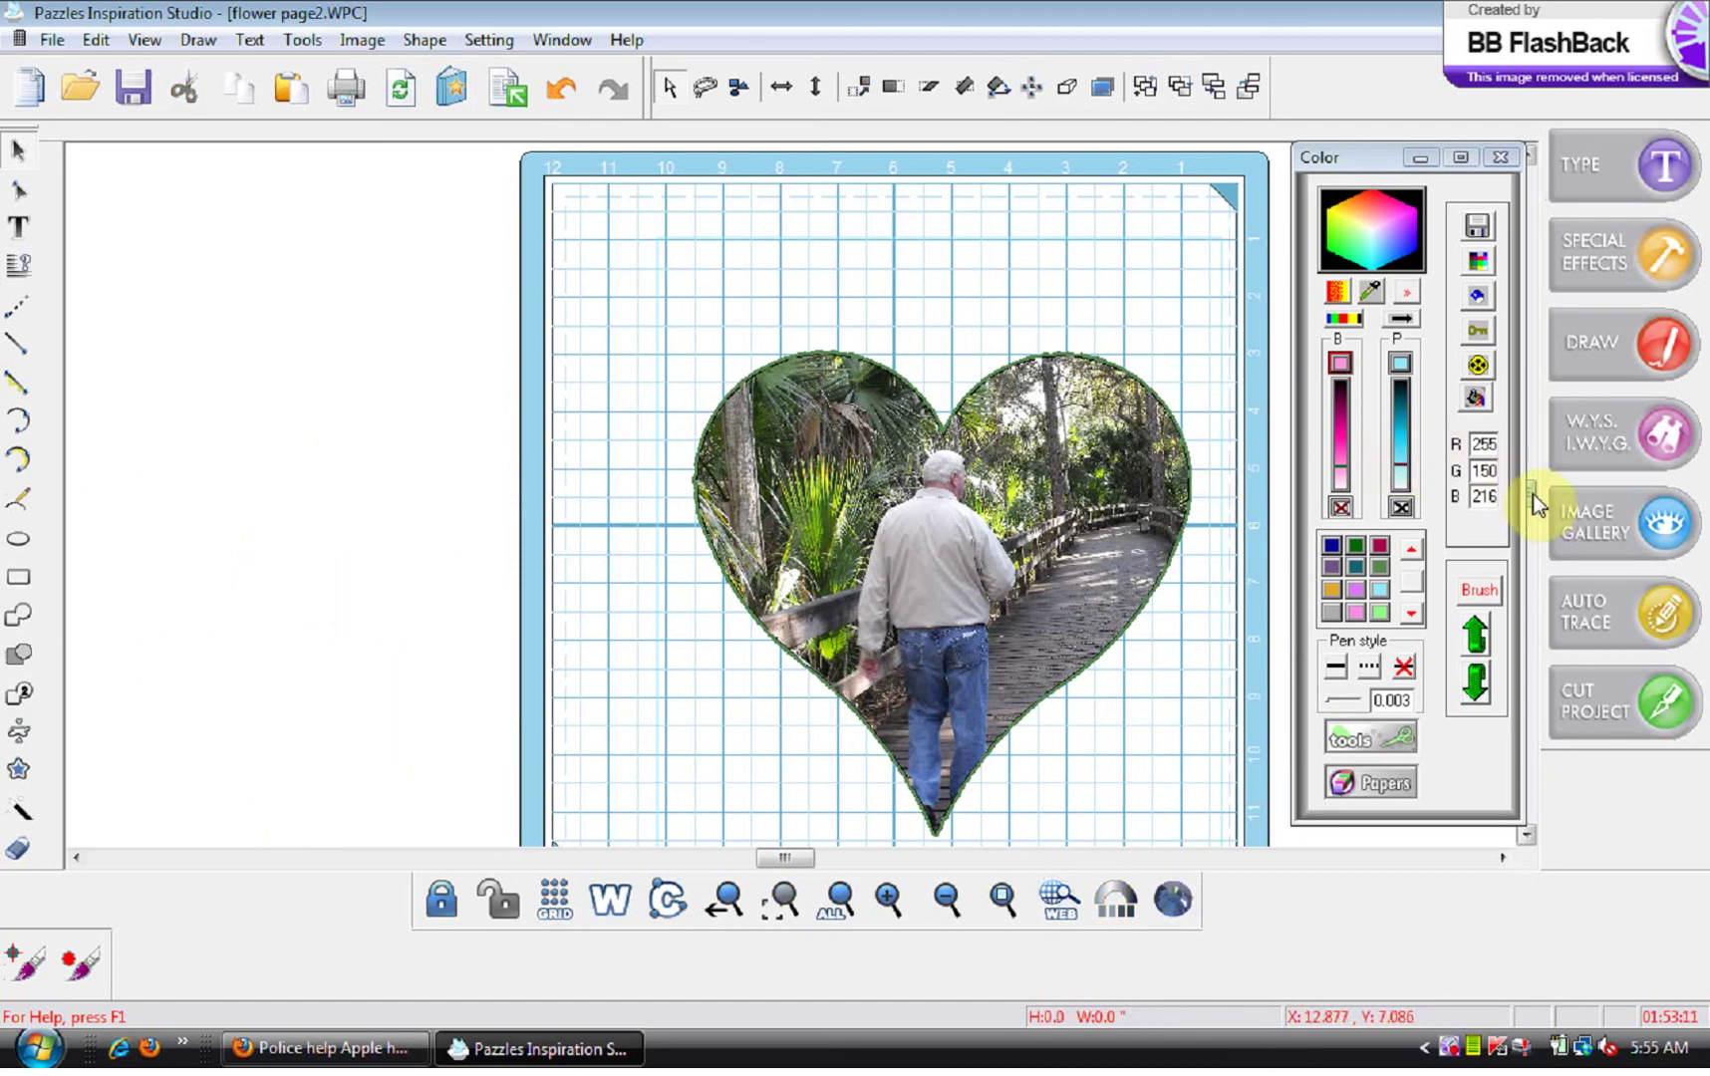
pyautogui.scroll(-2, 1531, 495)
# Set the pen width of the rectangle framing the heart photo to 0.1
pyautogui.scroll(-3, 1531, 496)
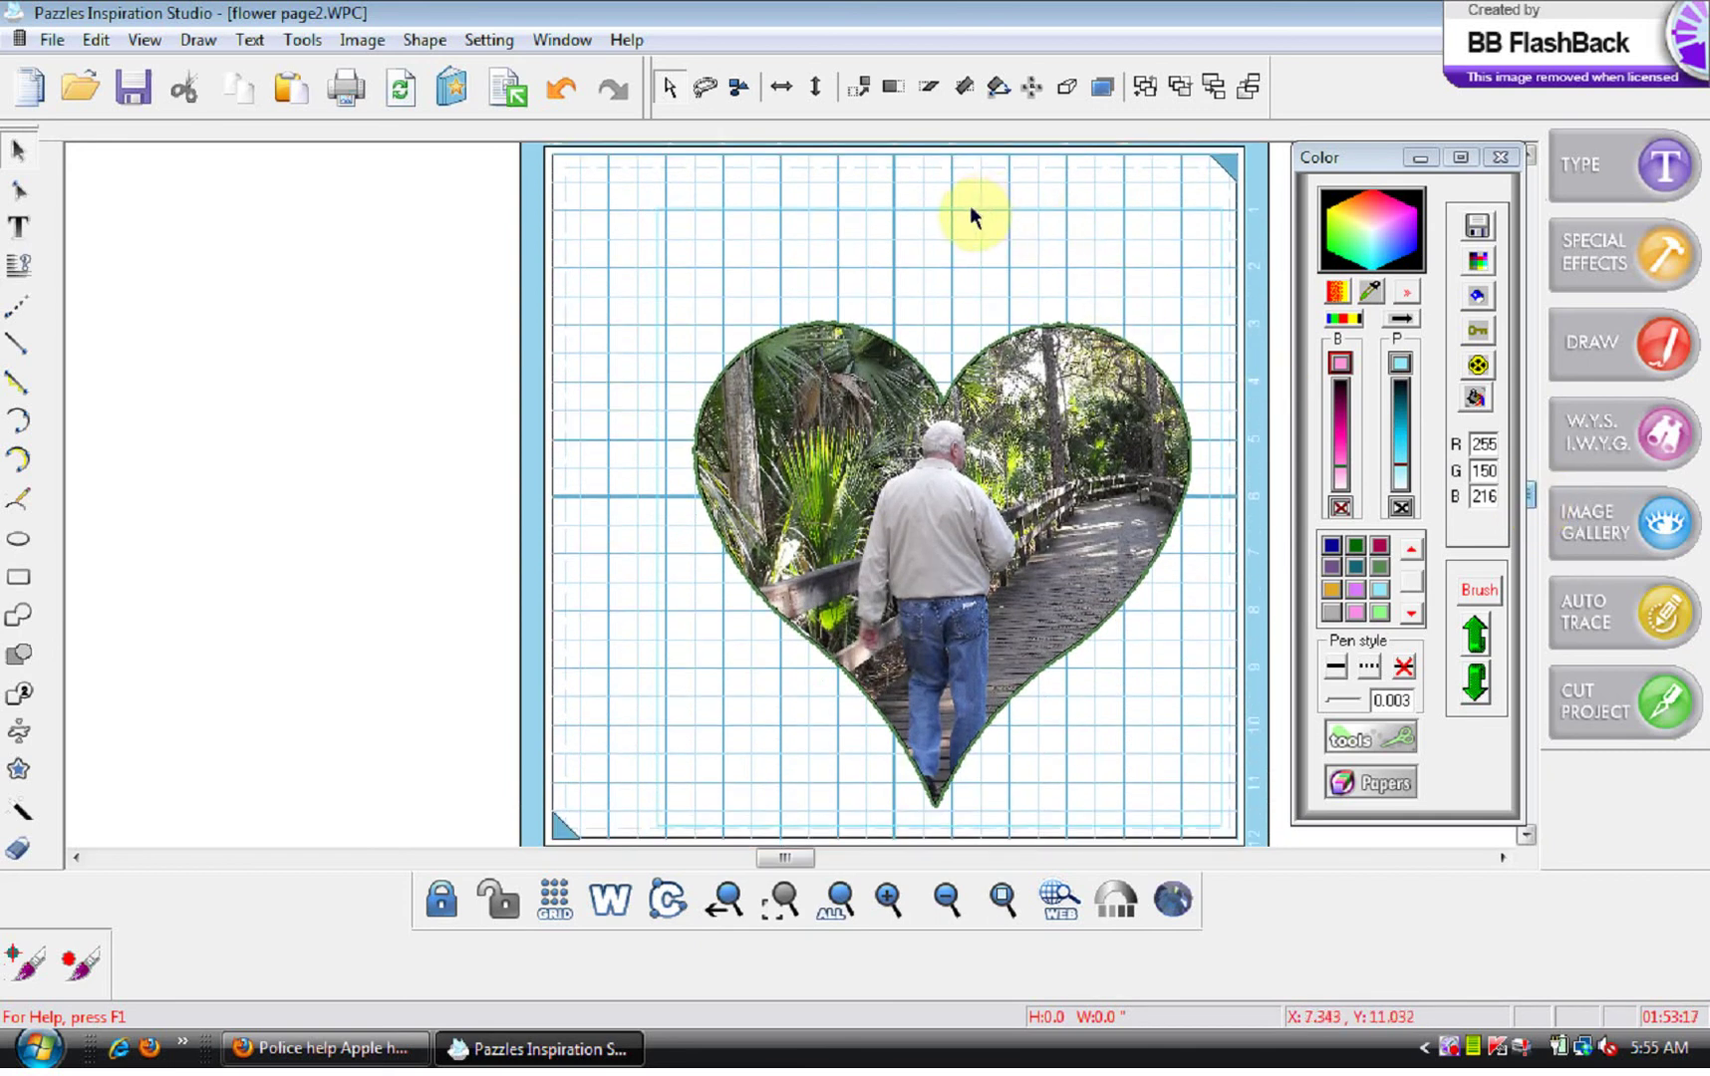
pyautogui.click(1106, 206)
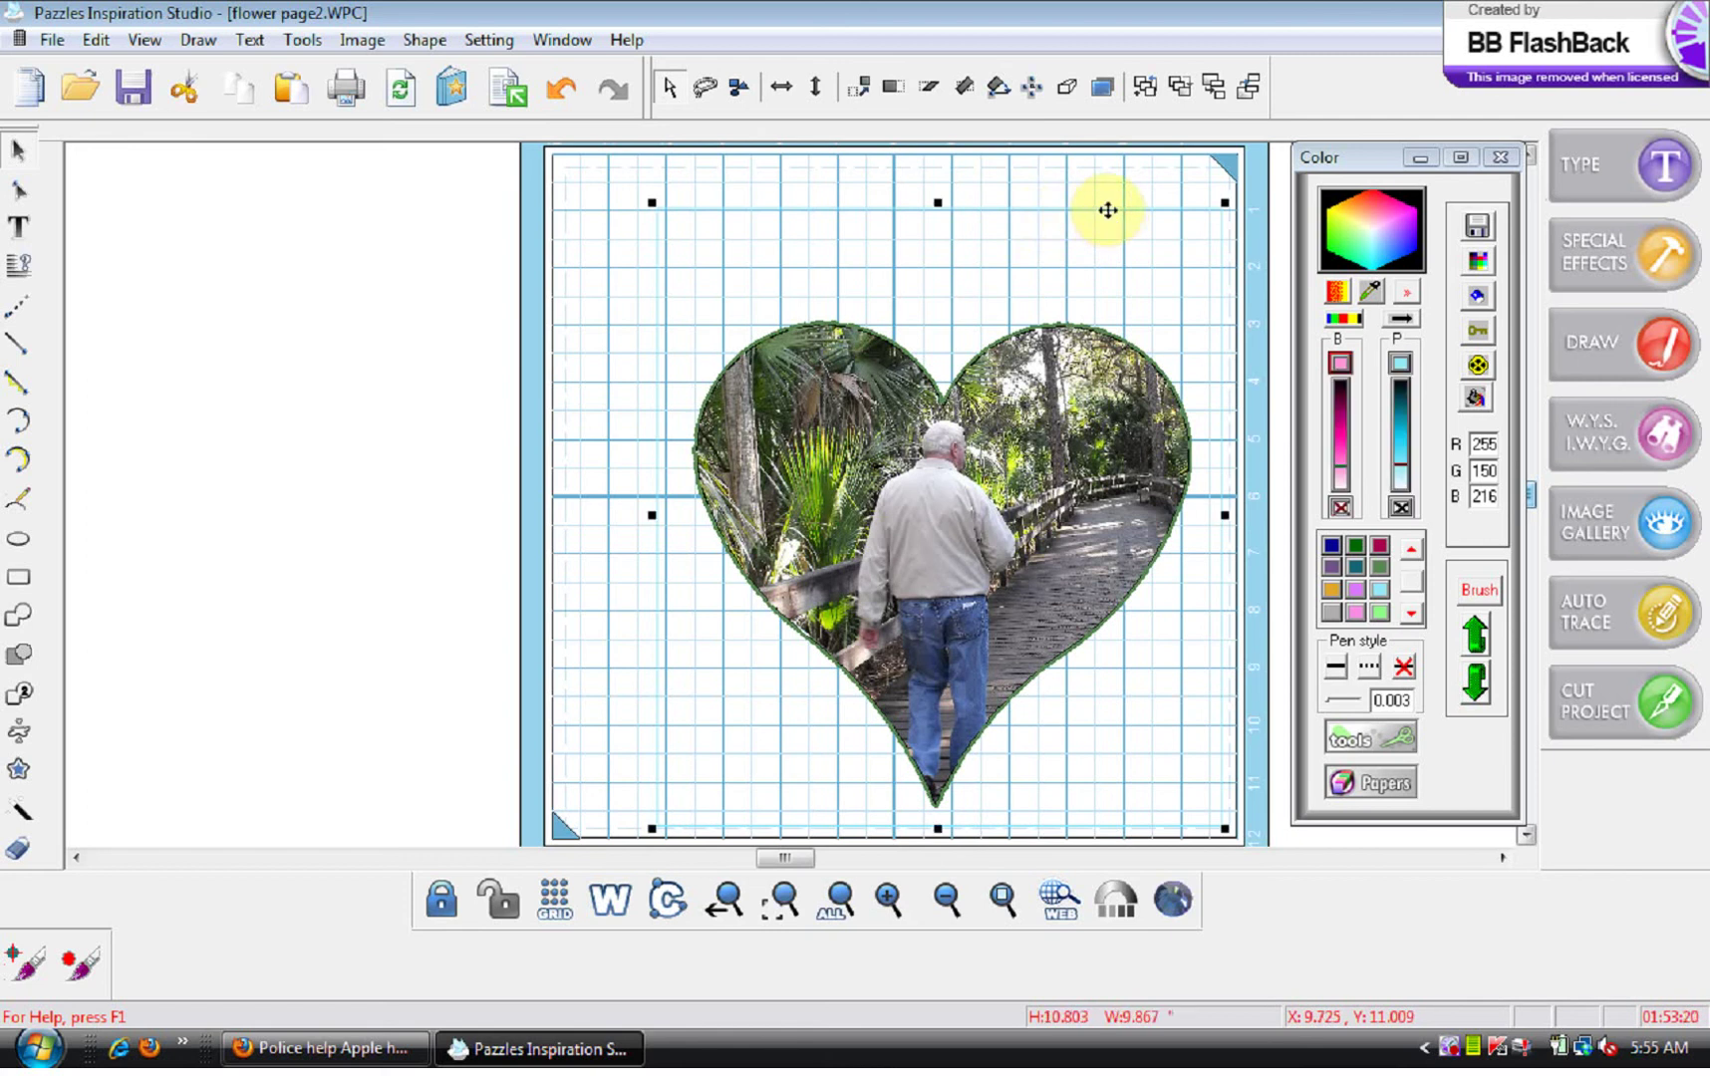
pyautogui.click(1329, 700)
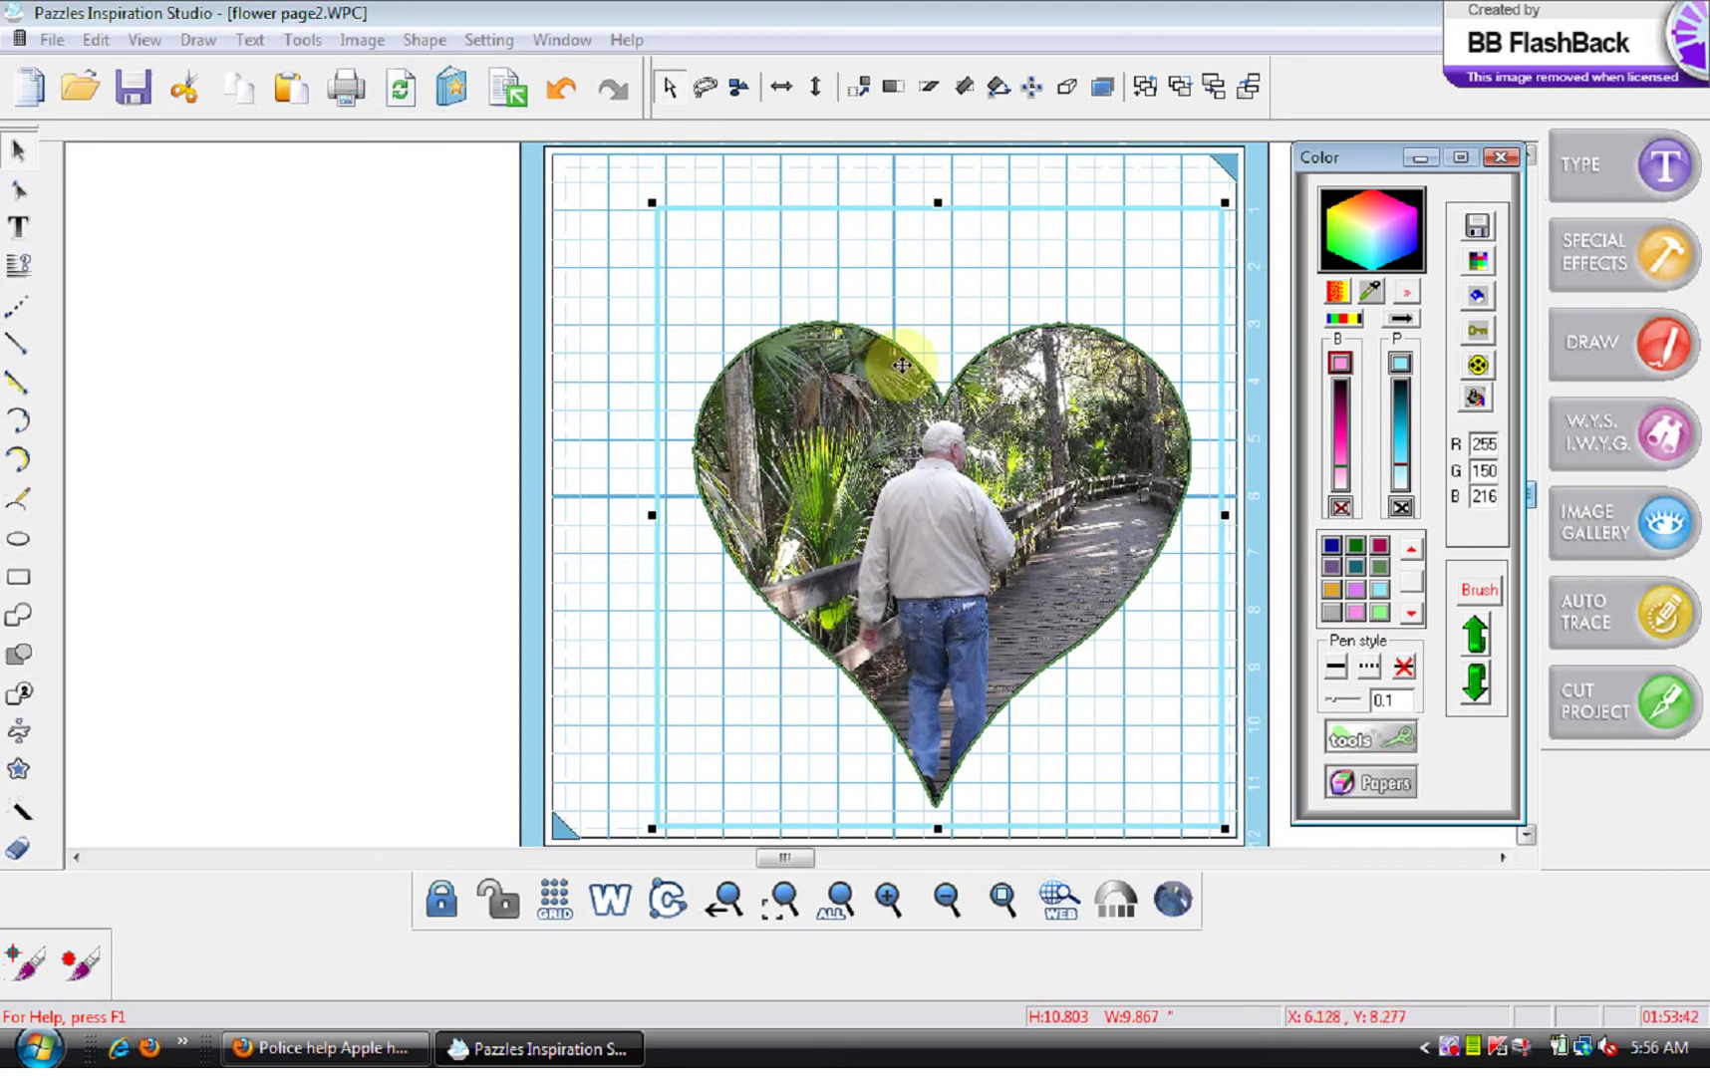
pyautogui.click(530, 309)
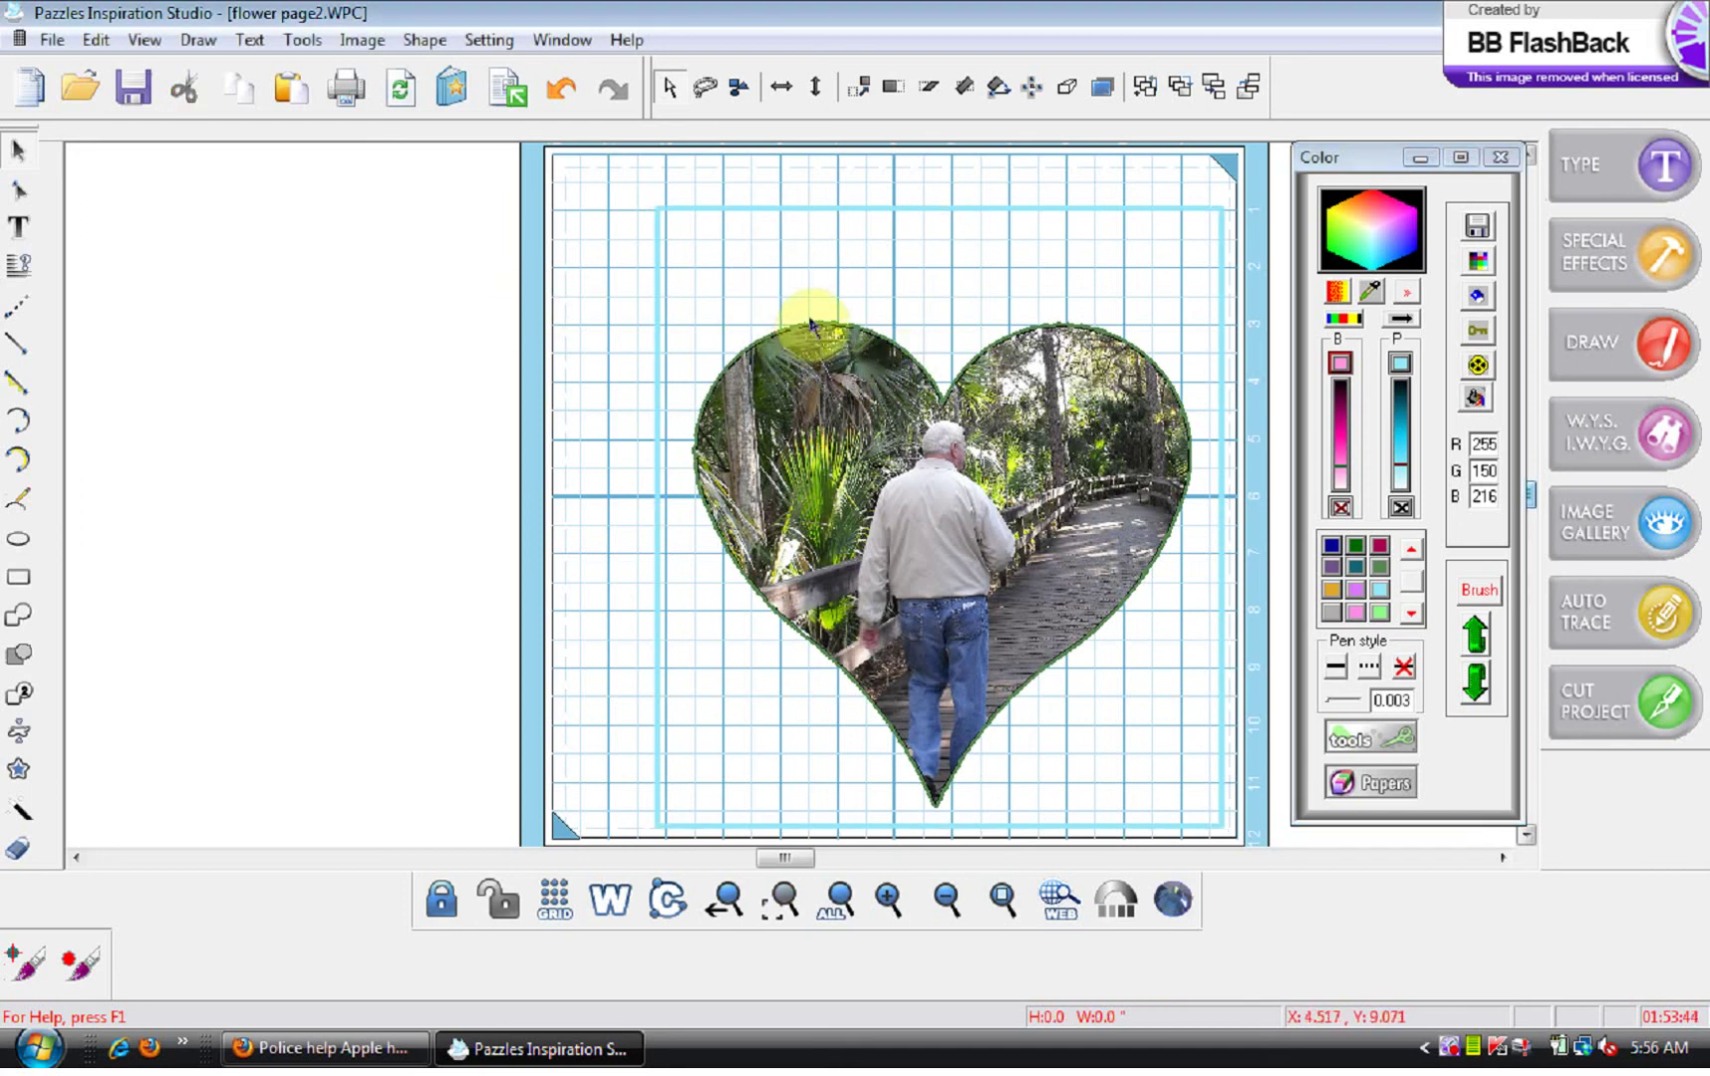
# Select the heart photo and widen its outline to 0.12
pyautogui.click(810, 329)
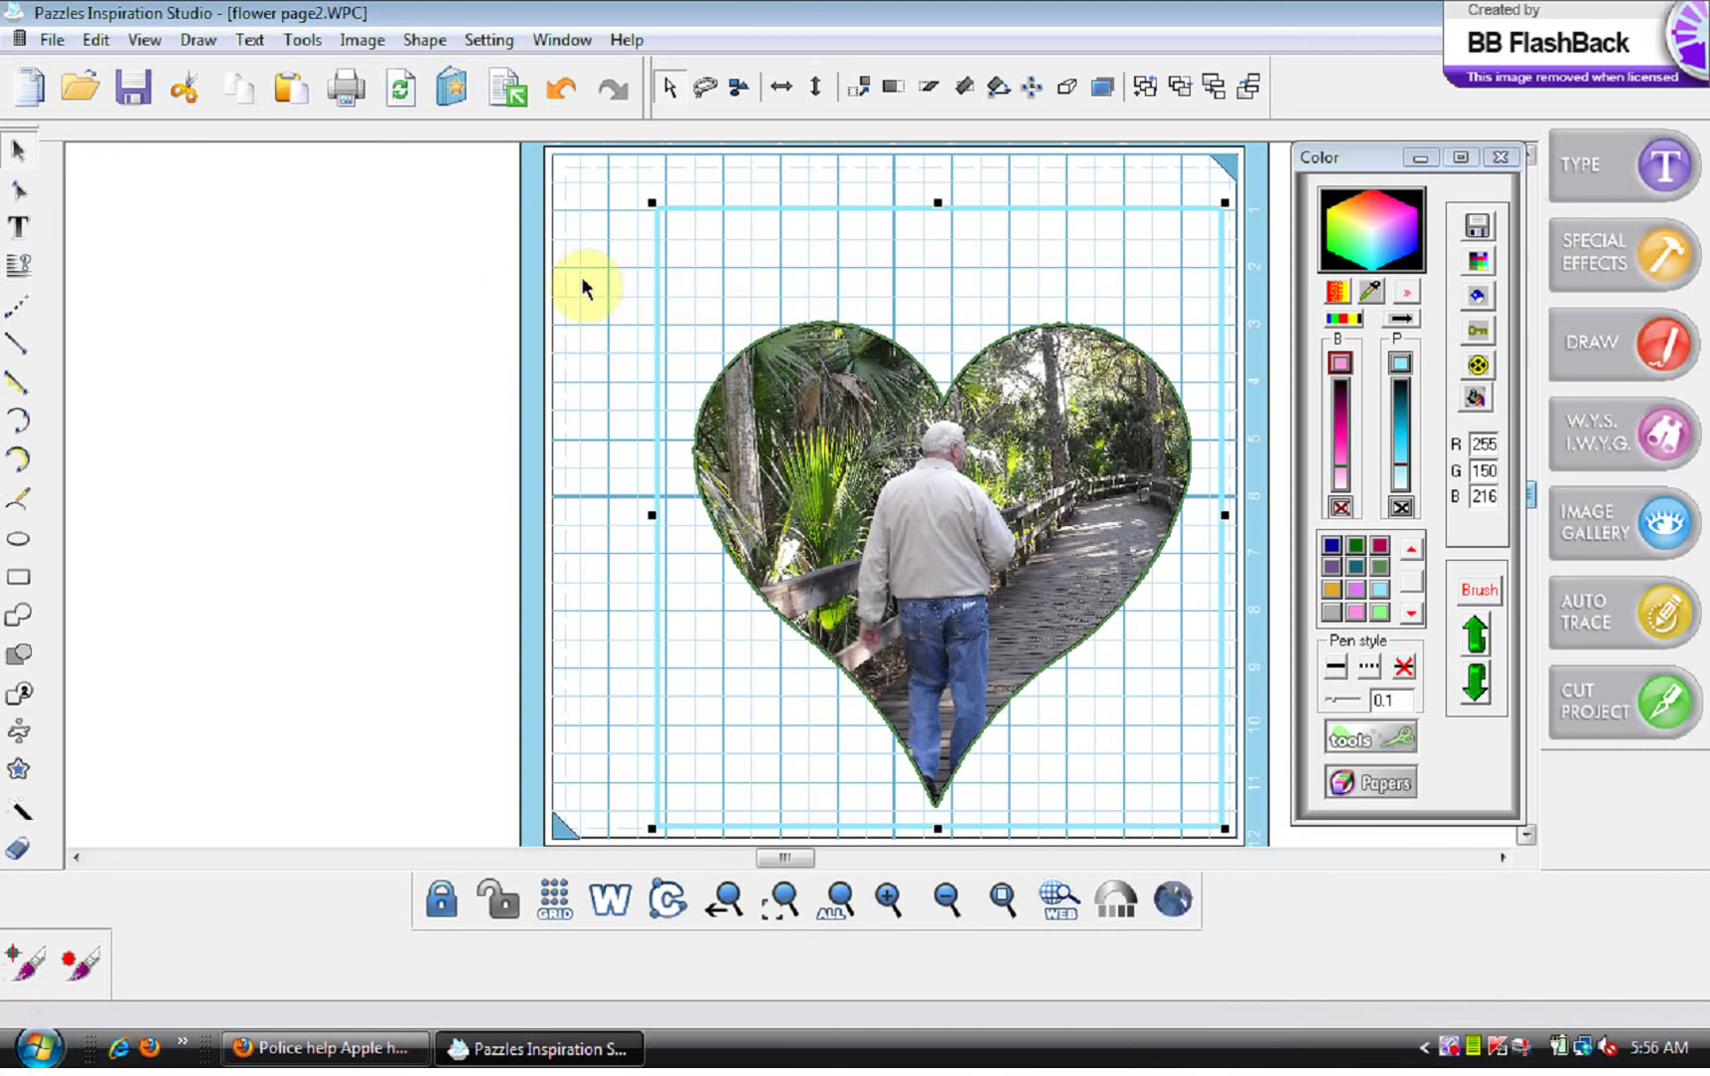
pyautogui.click(531, 286)
pyautogui.scroll(-3, 1229, 852)
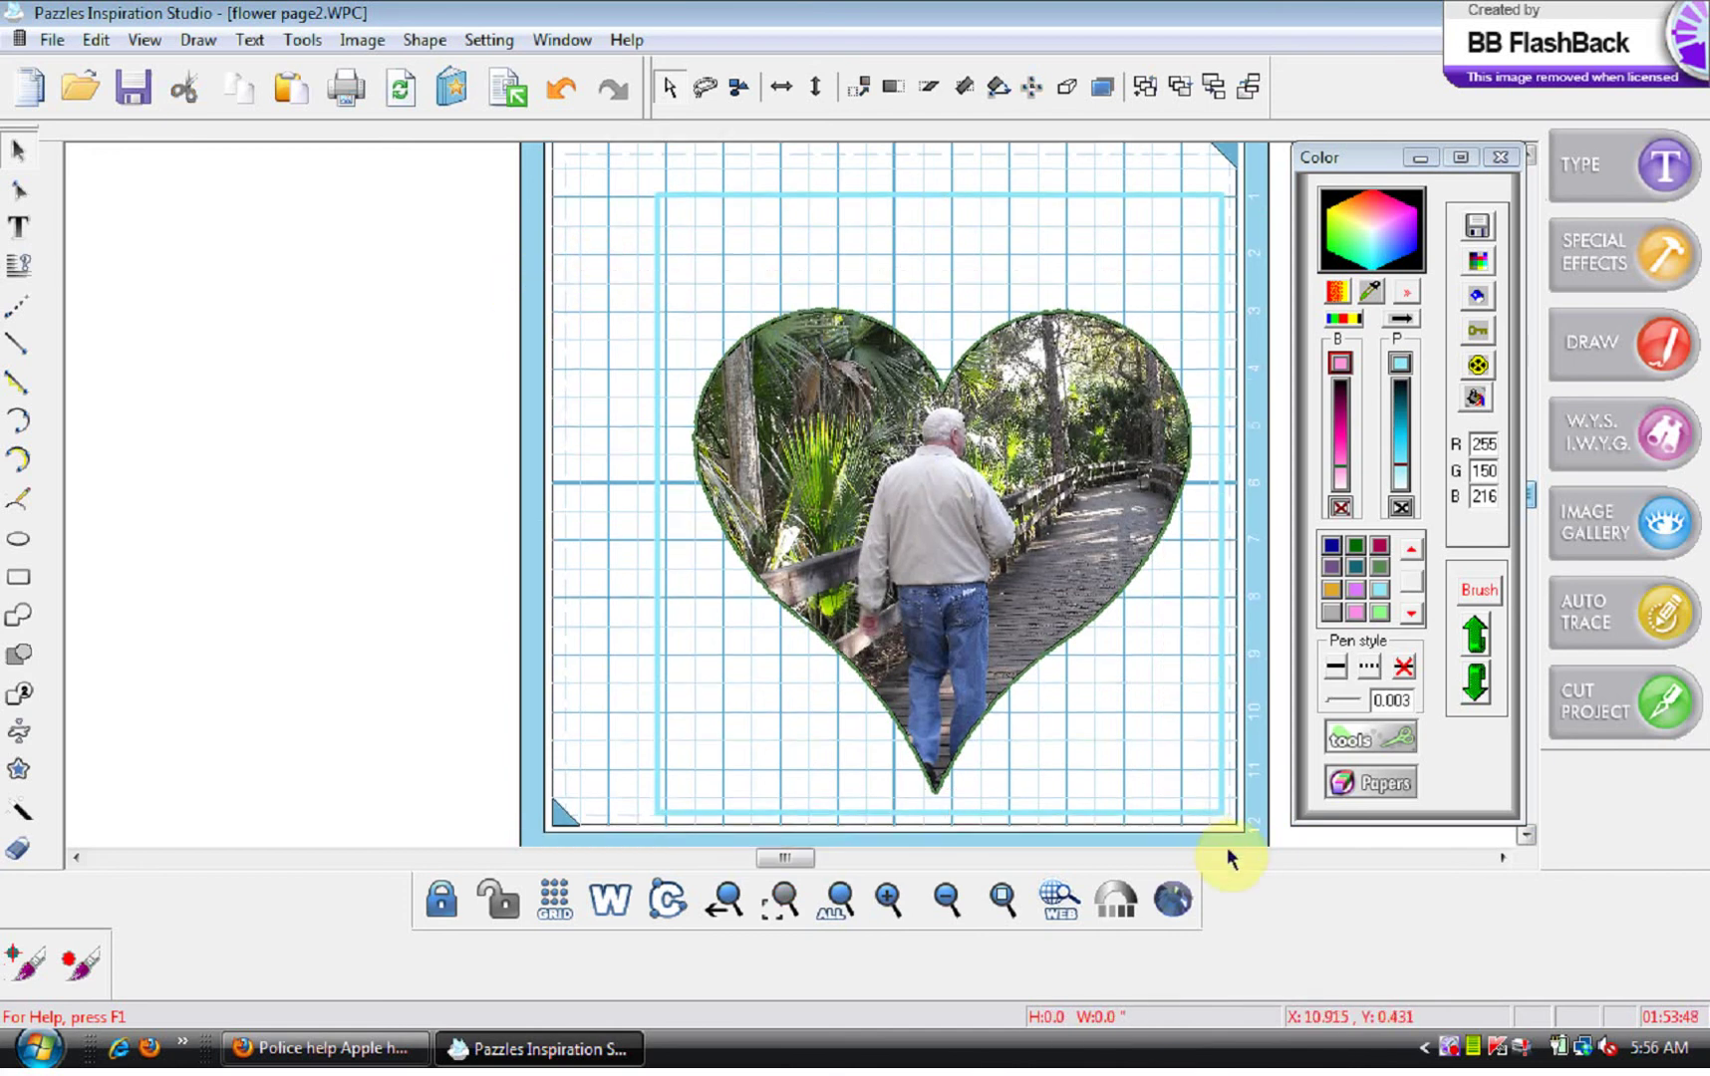
pyautogui.click(1100, 618)
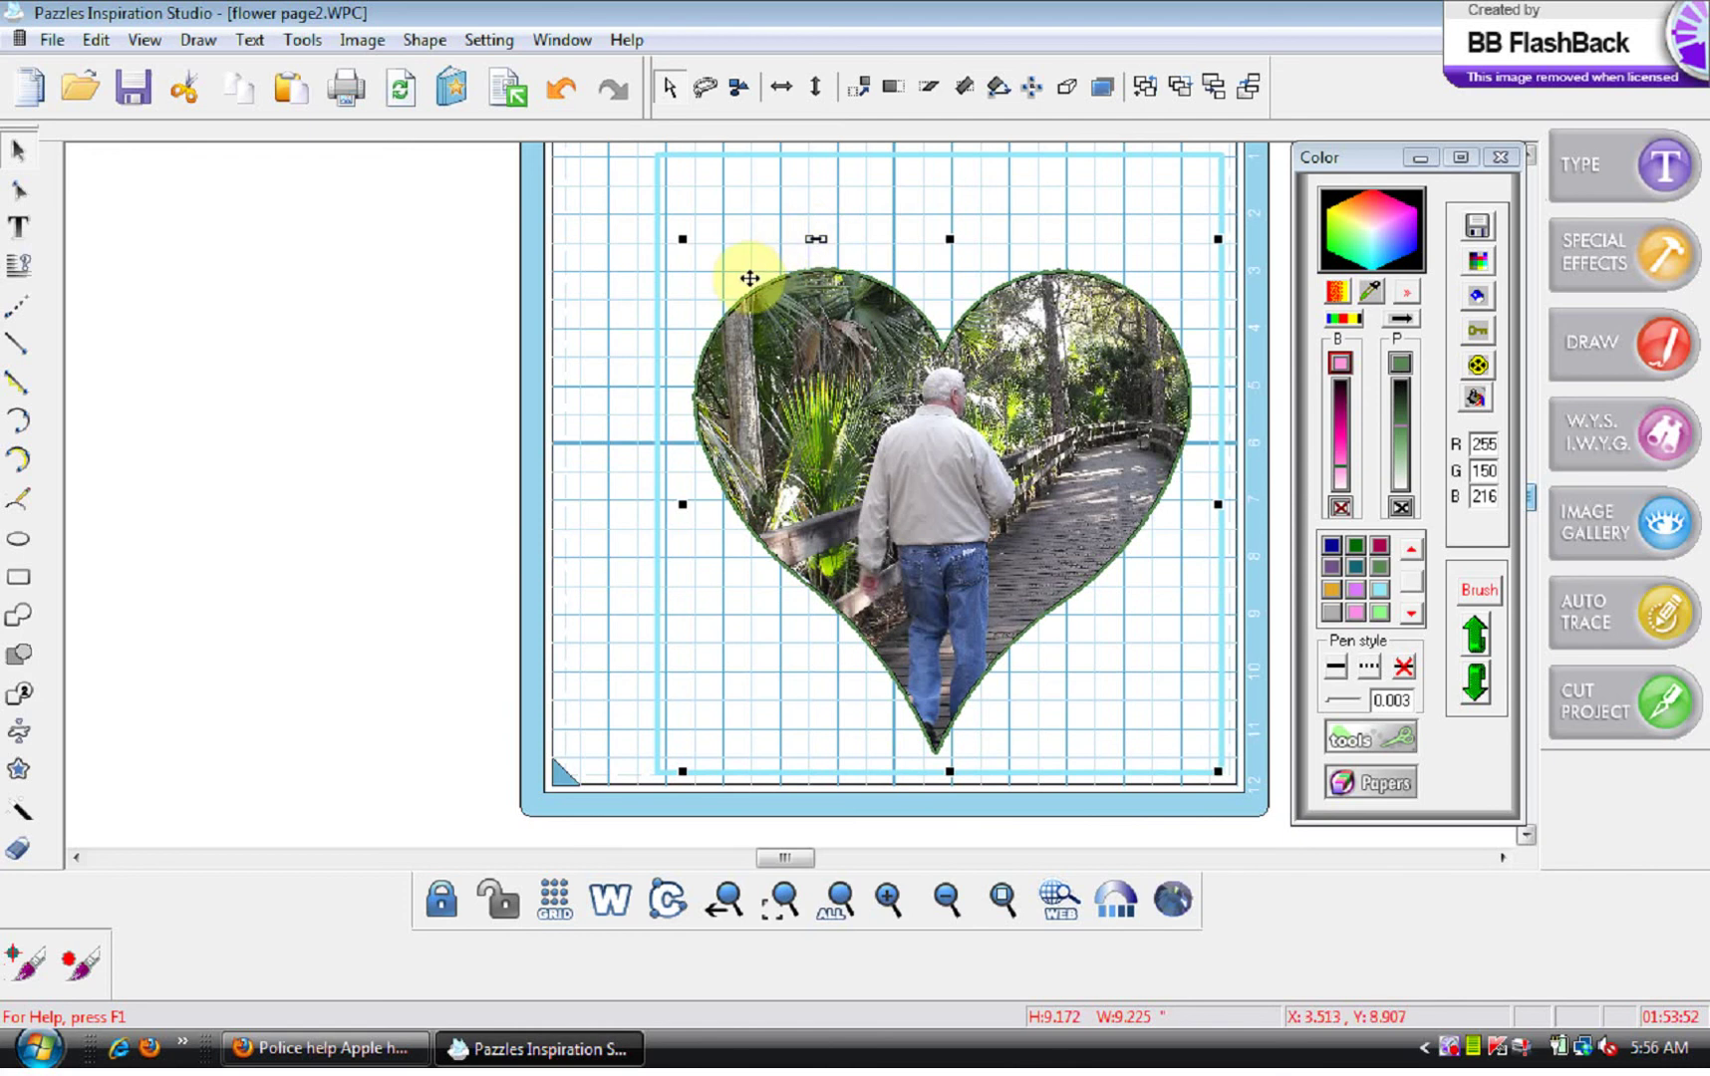
pyautogui.click(564, 295)
pyautogui.click(713, 331)
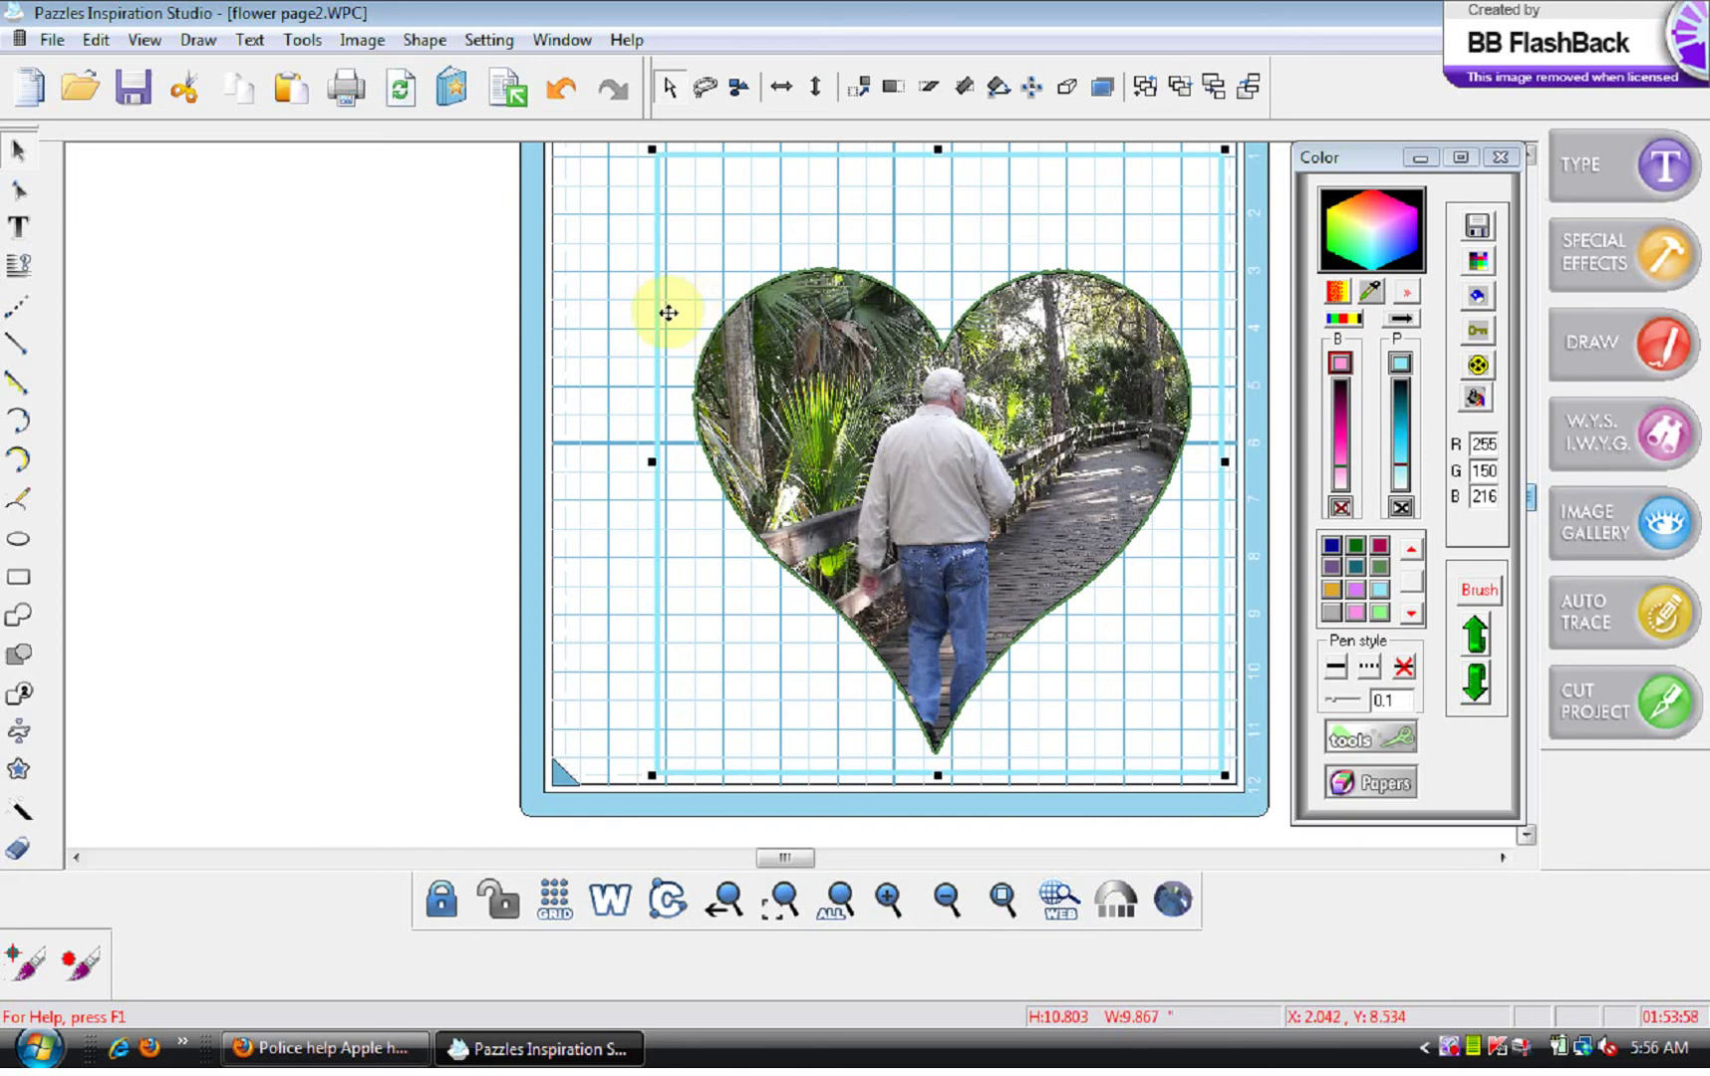
pyautogui.click(705, 349)
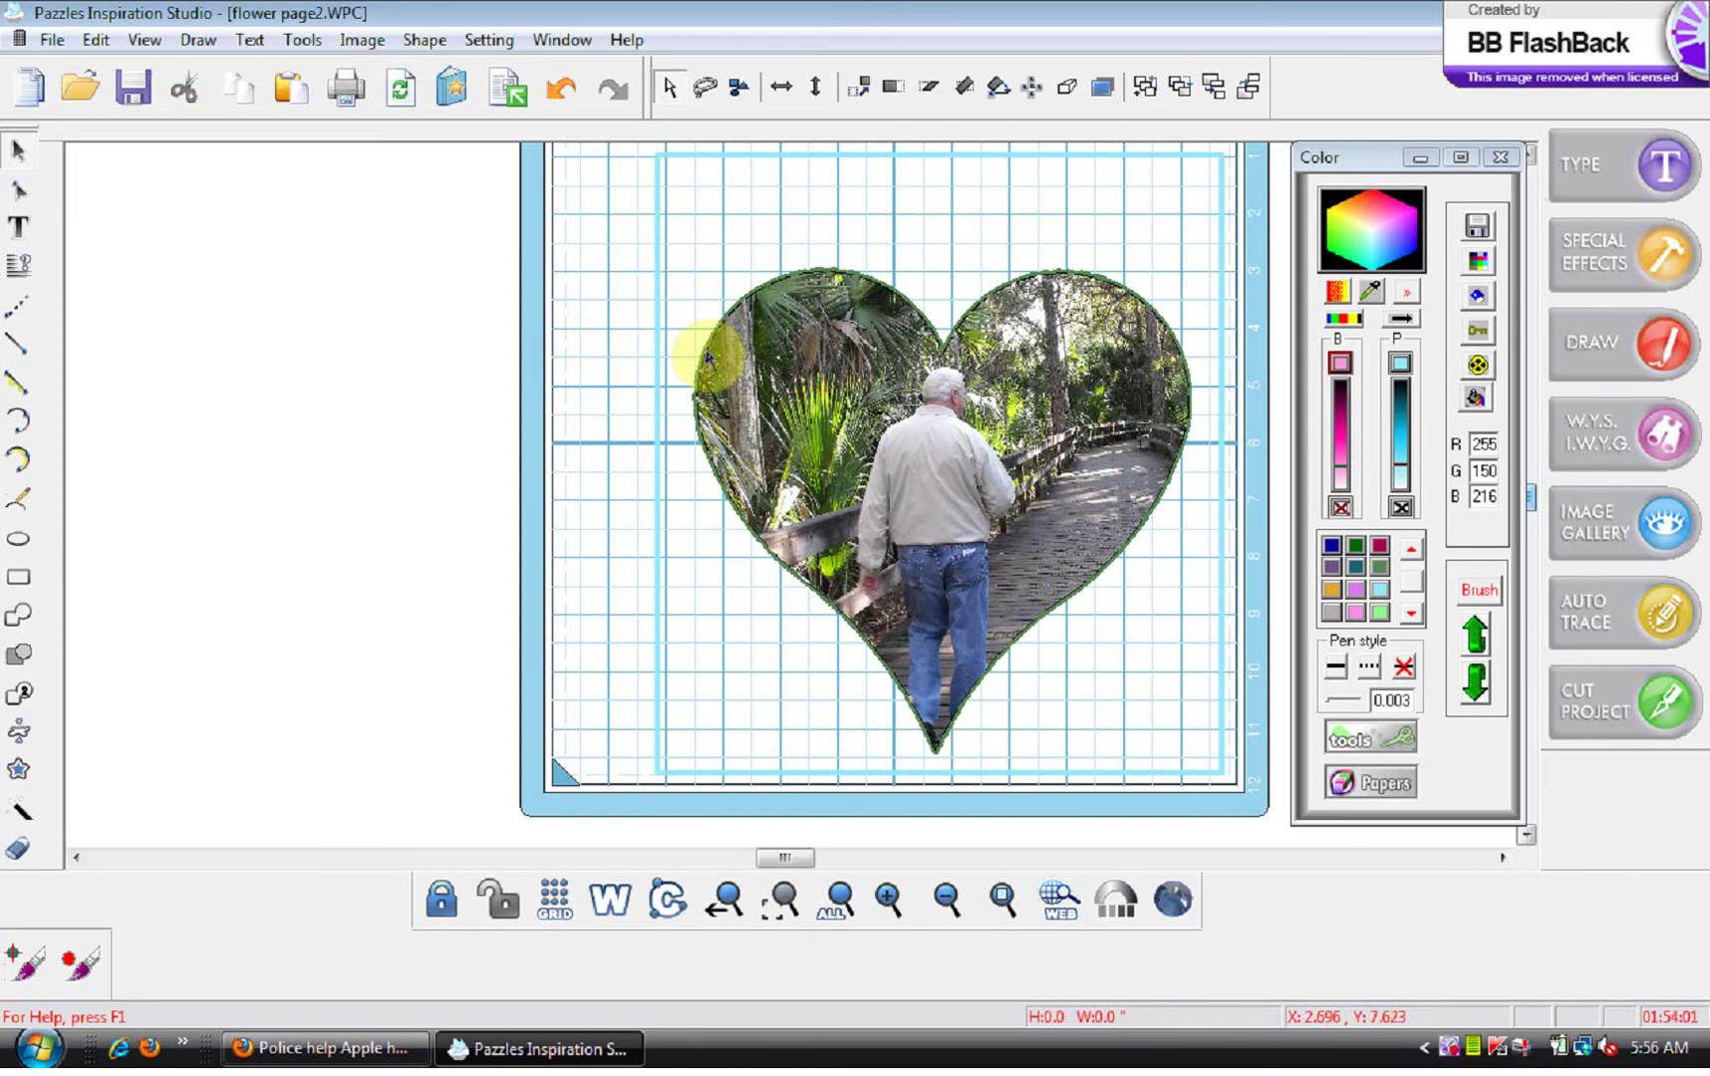
pyautogui.click(705, 354)
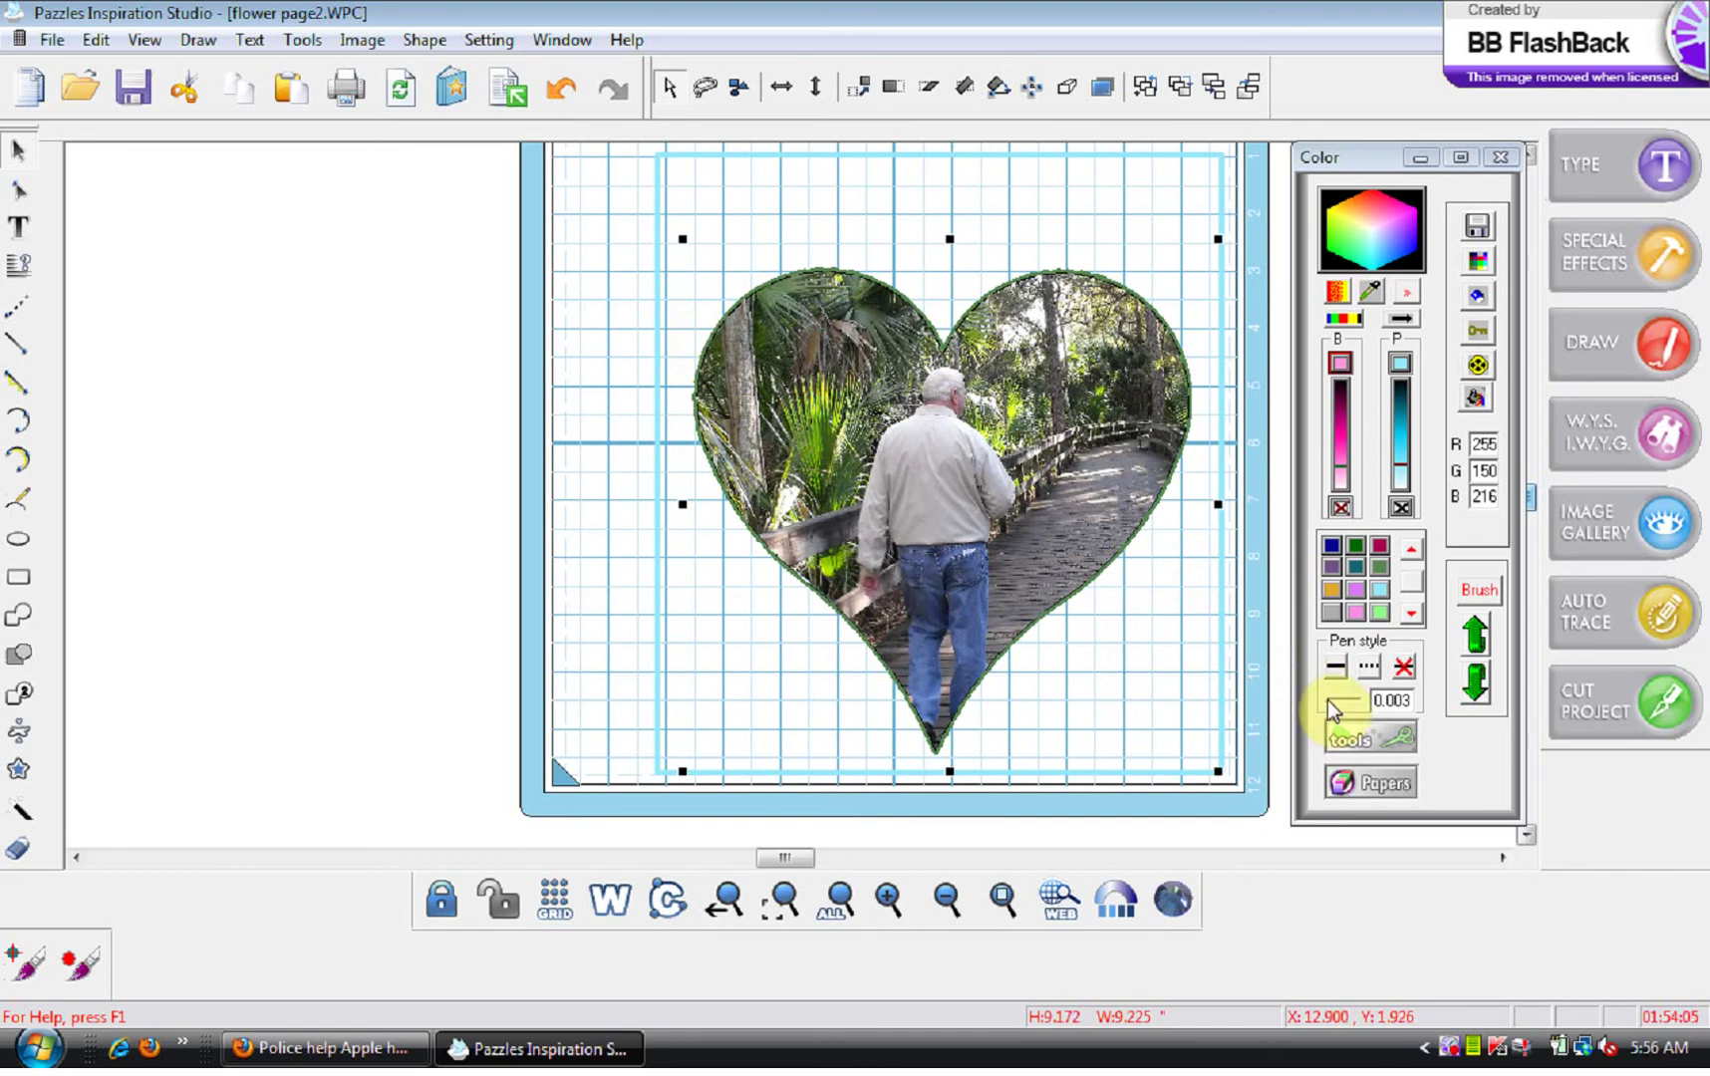
pyautogui.moveTo(1329, 700); pyautogui.dragTo(1336, 702)
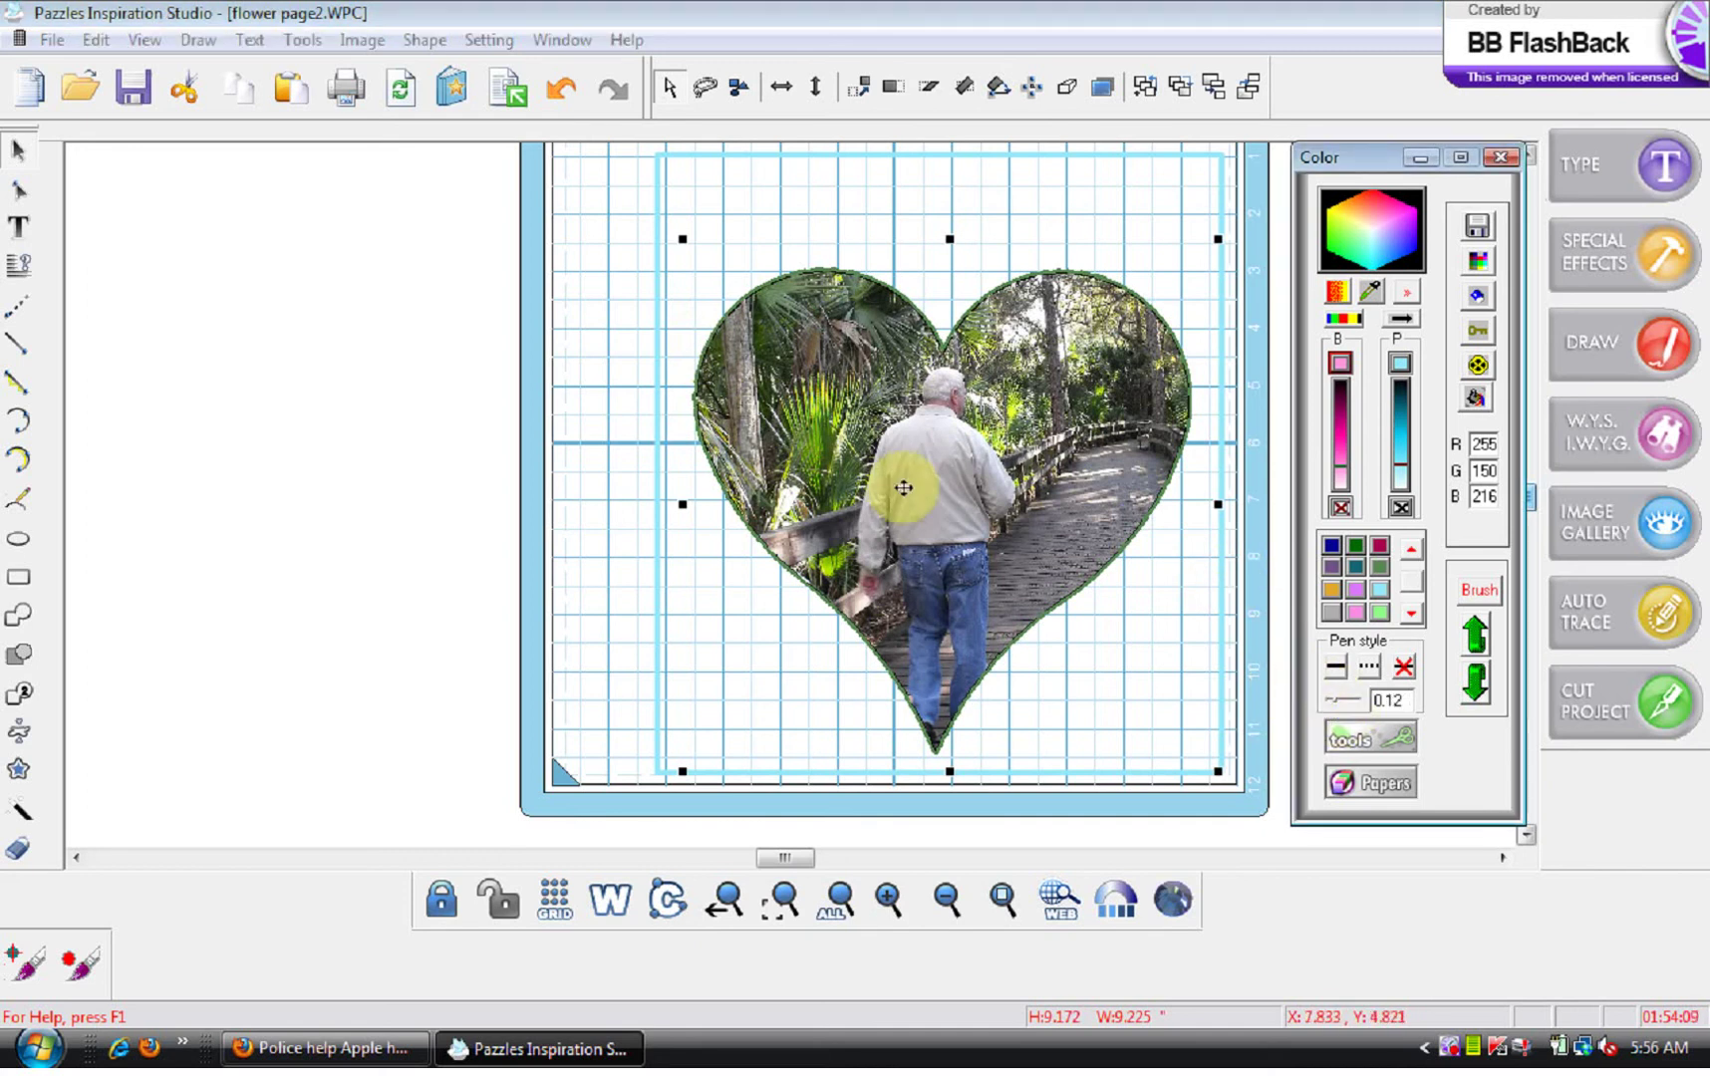
pyautogui.click(639, 329)
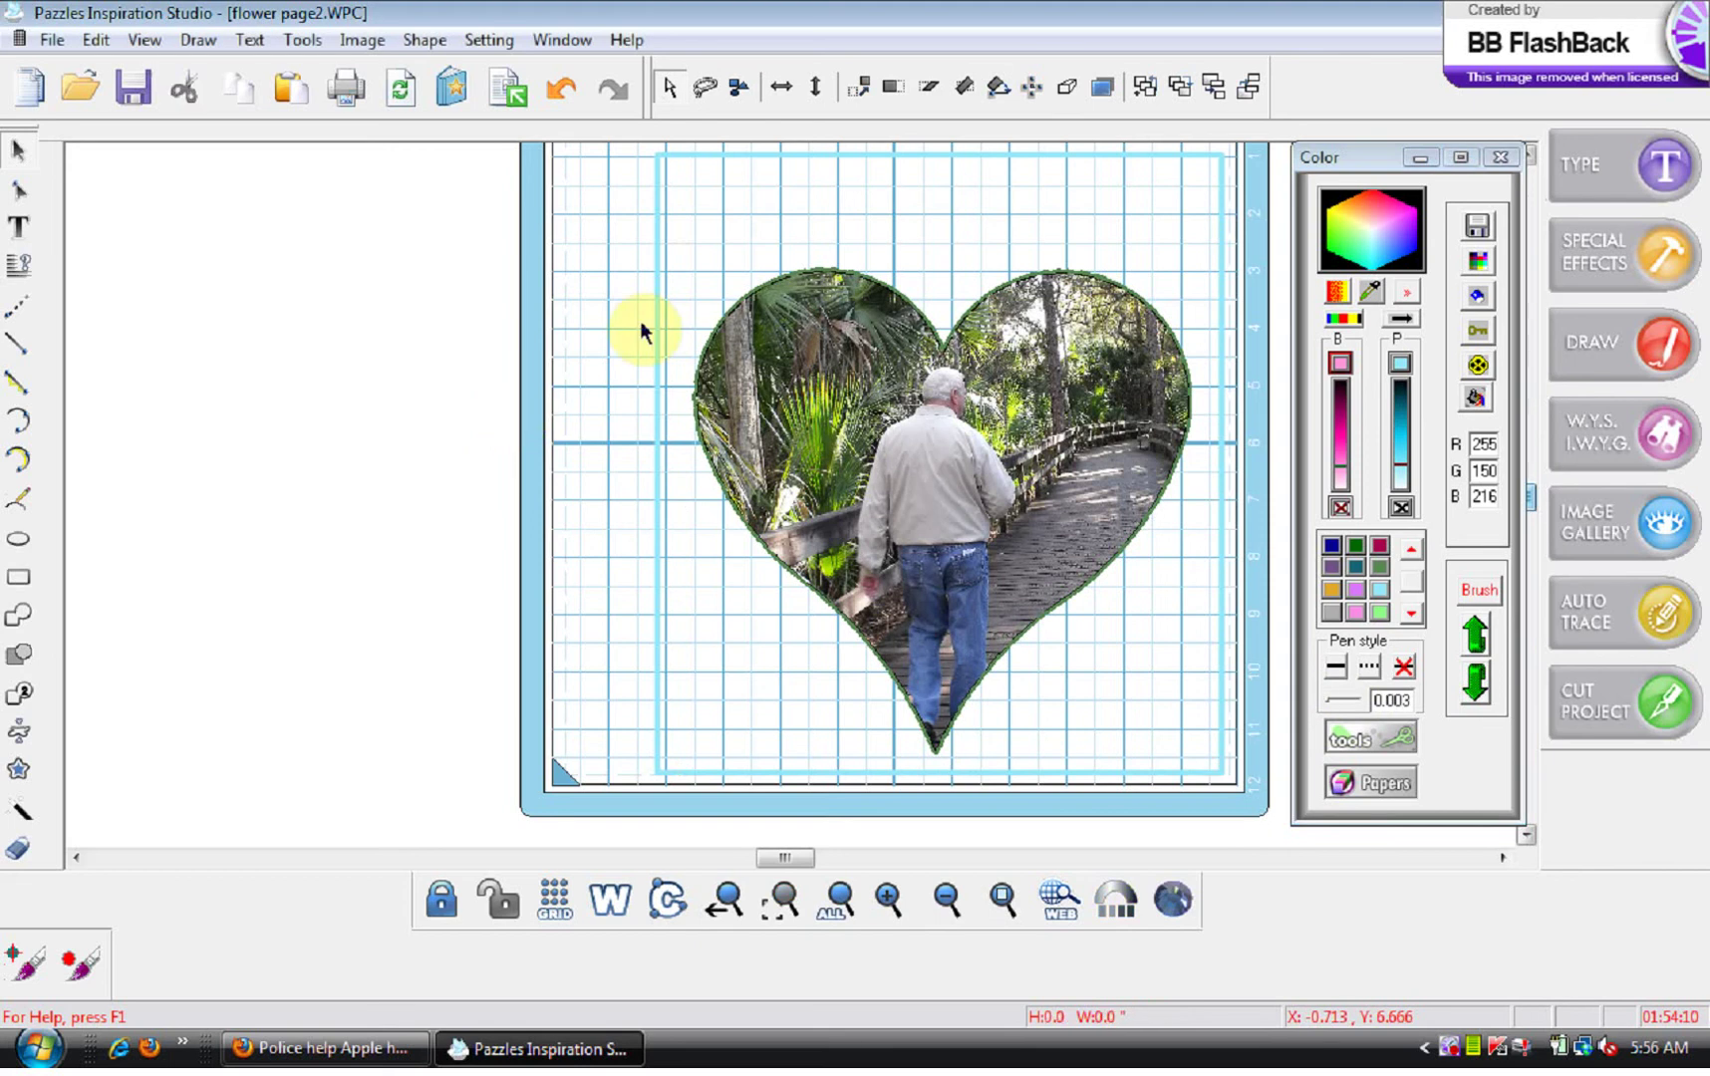
# Move the photo behind the heart's green outline with Move to Back
pyautogui.click(757, 287)
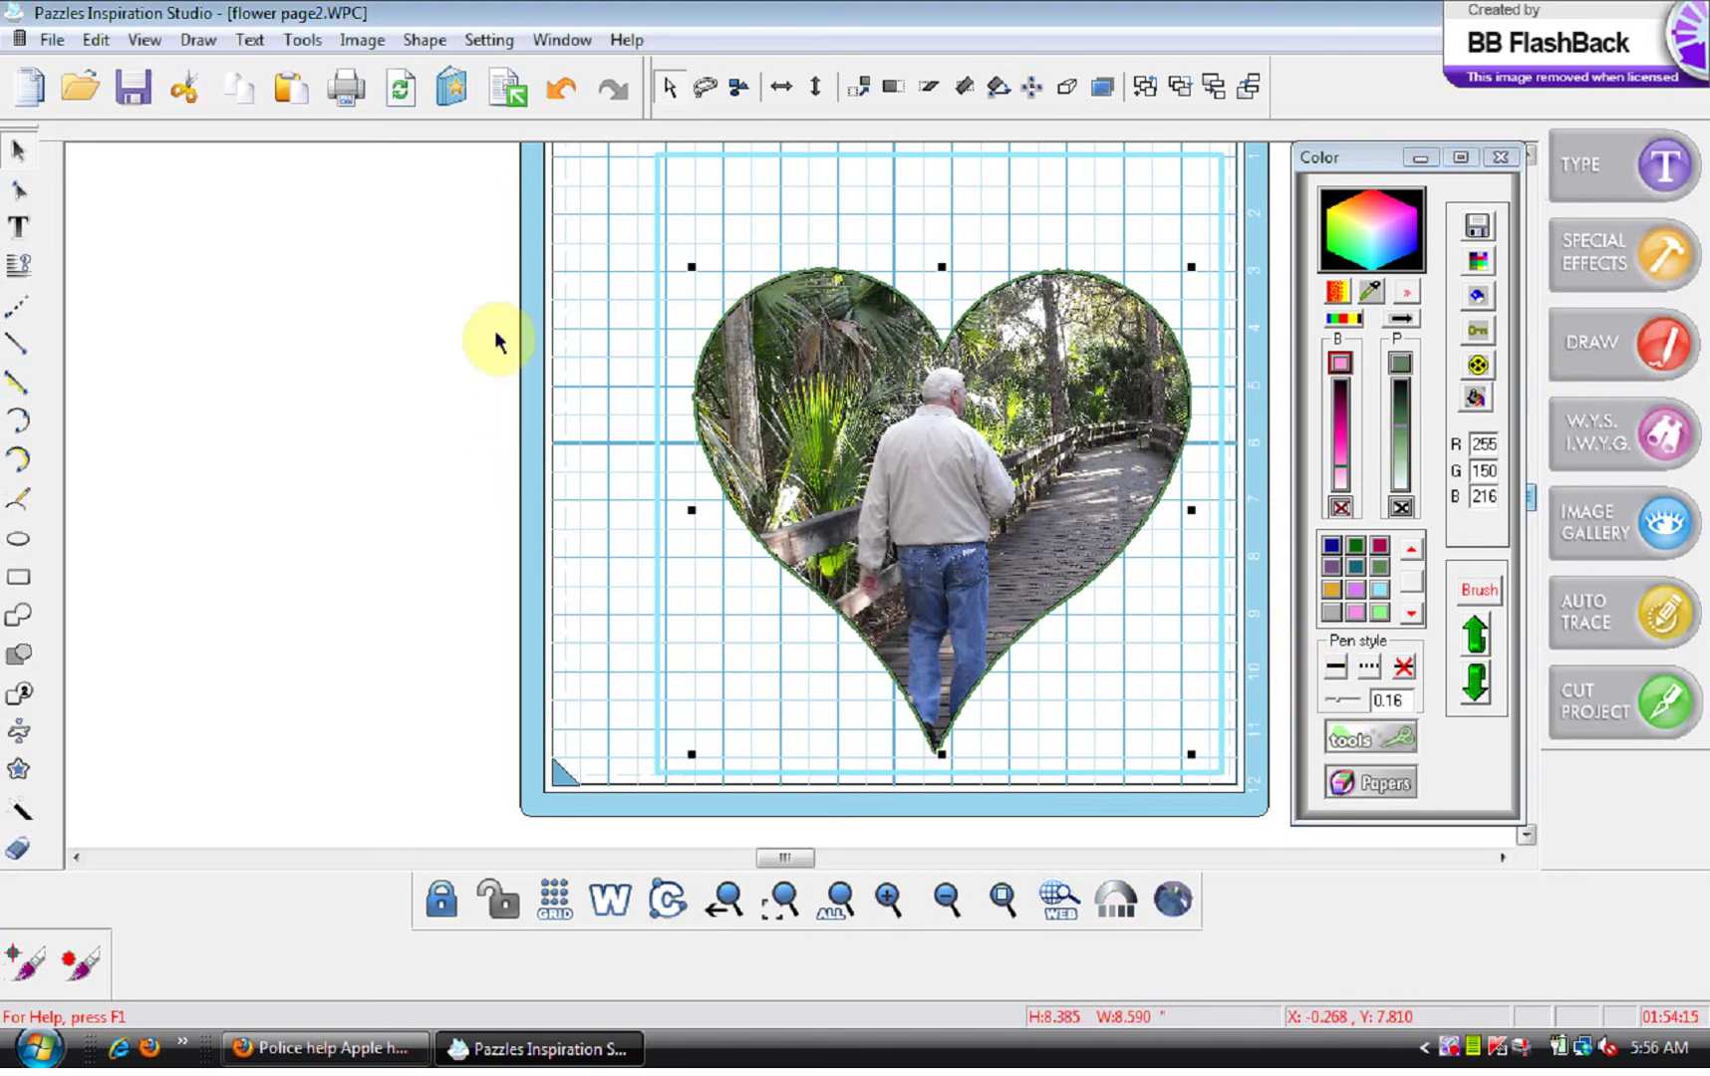
pyautogui.click(798, 377)
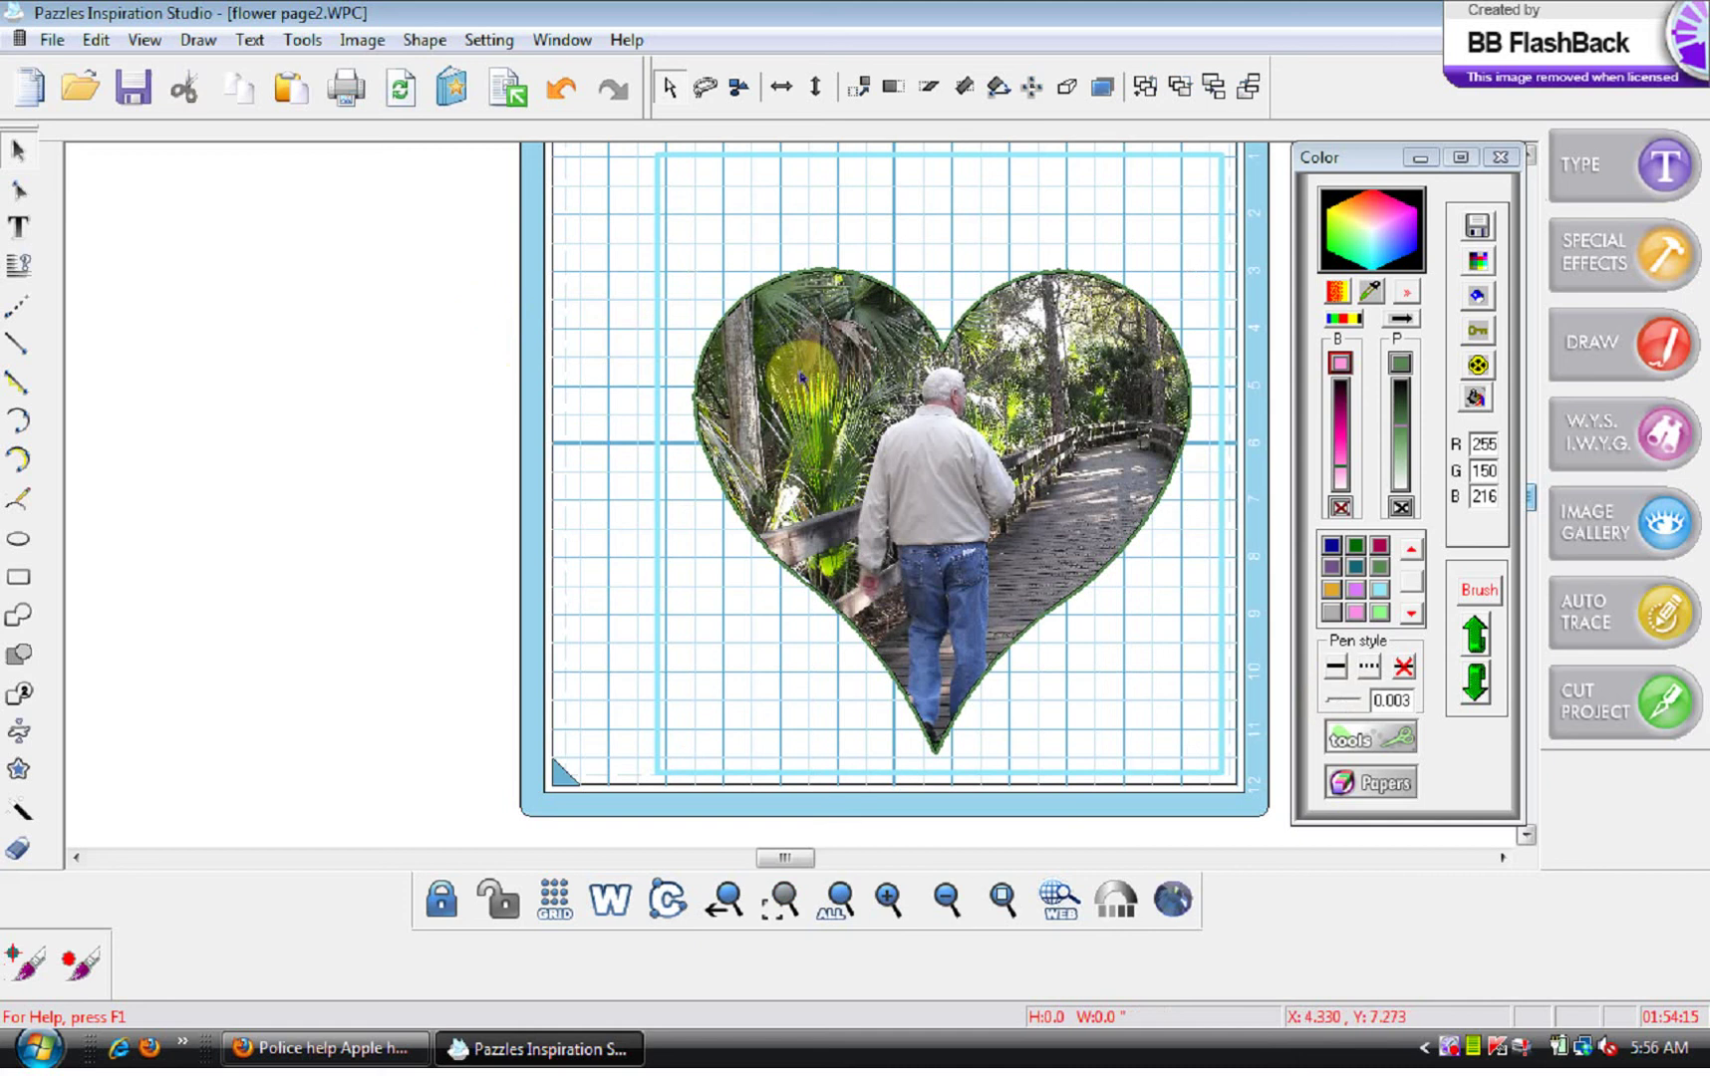
pyautogui.click(1145, 86)
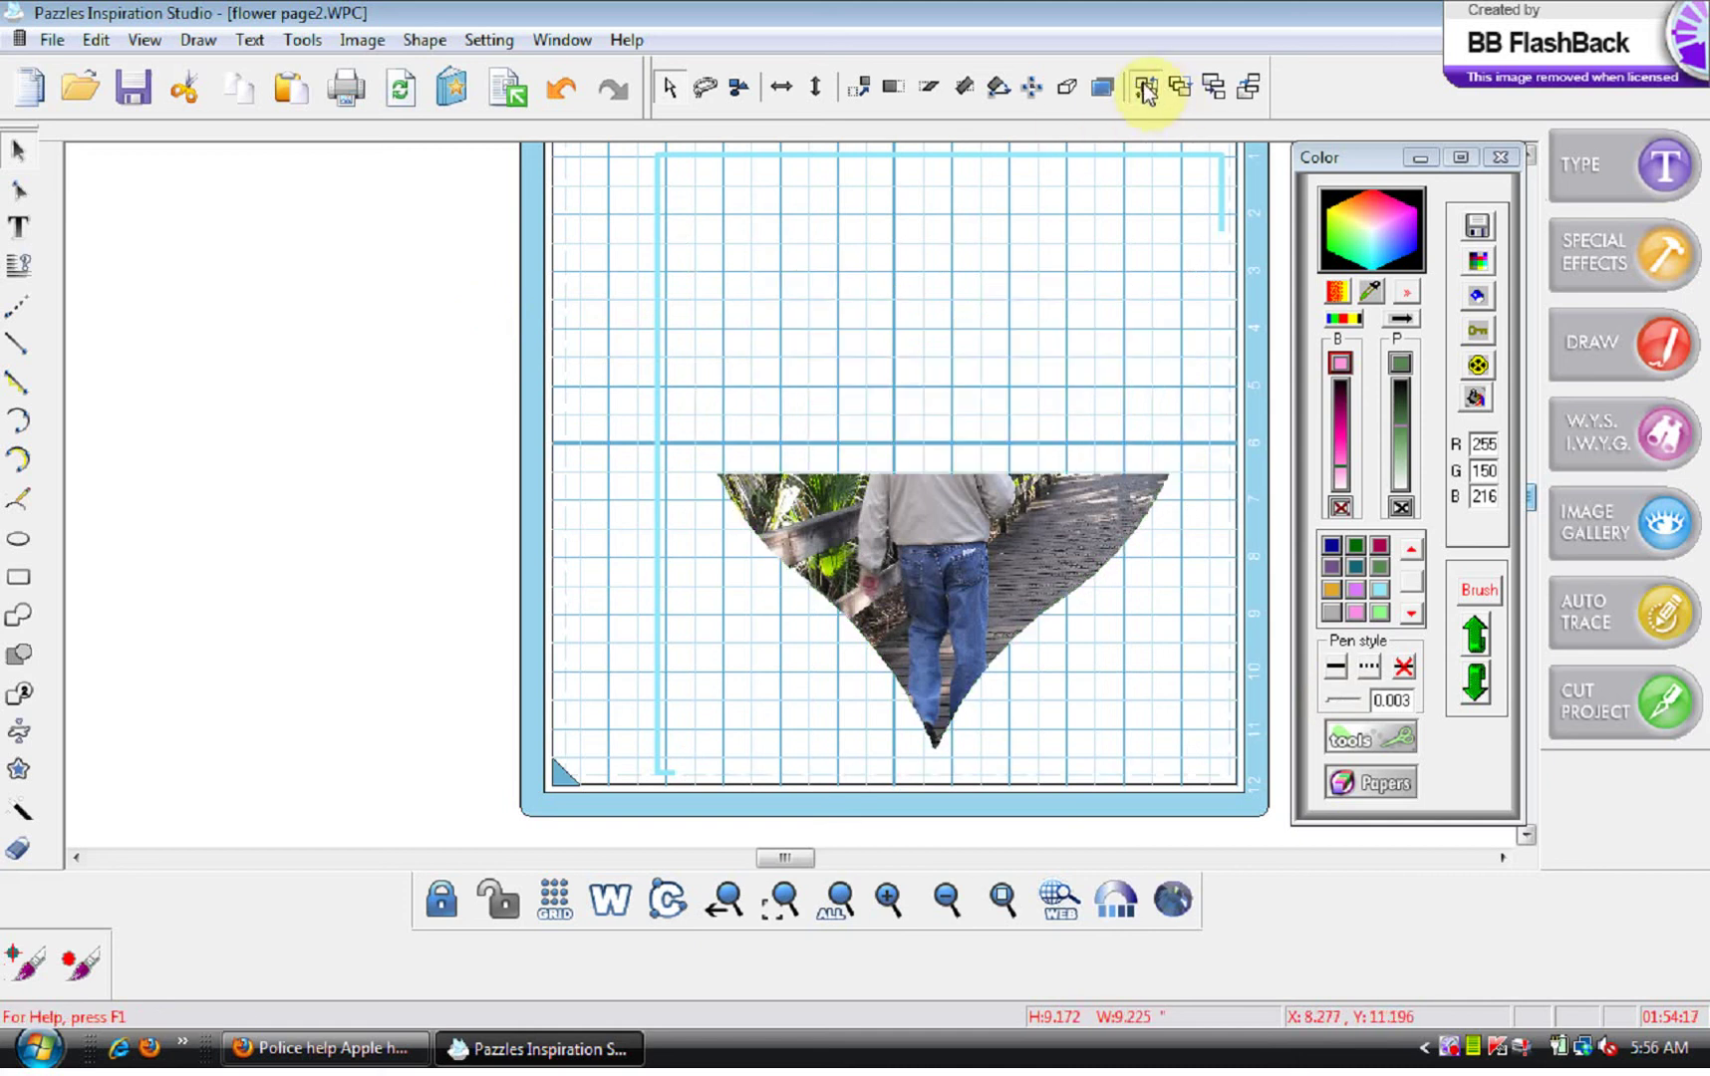
pyautogui.click(503, 414)
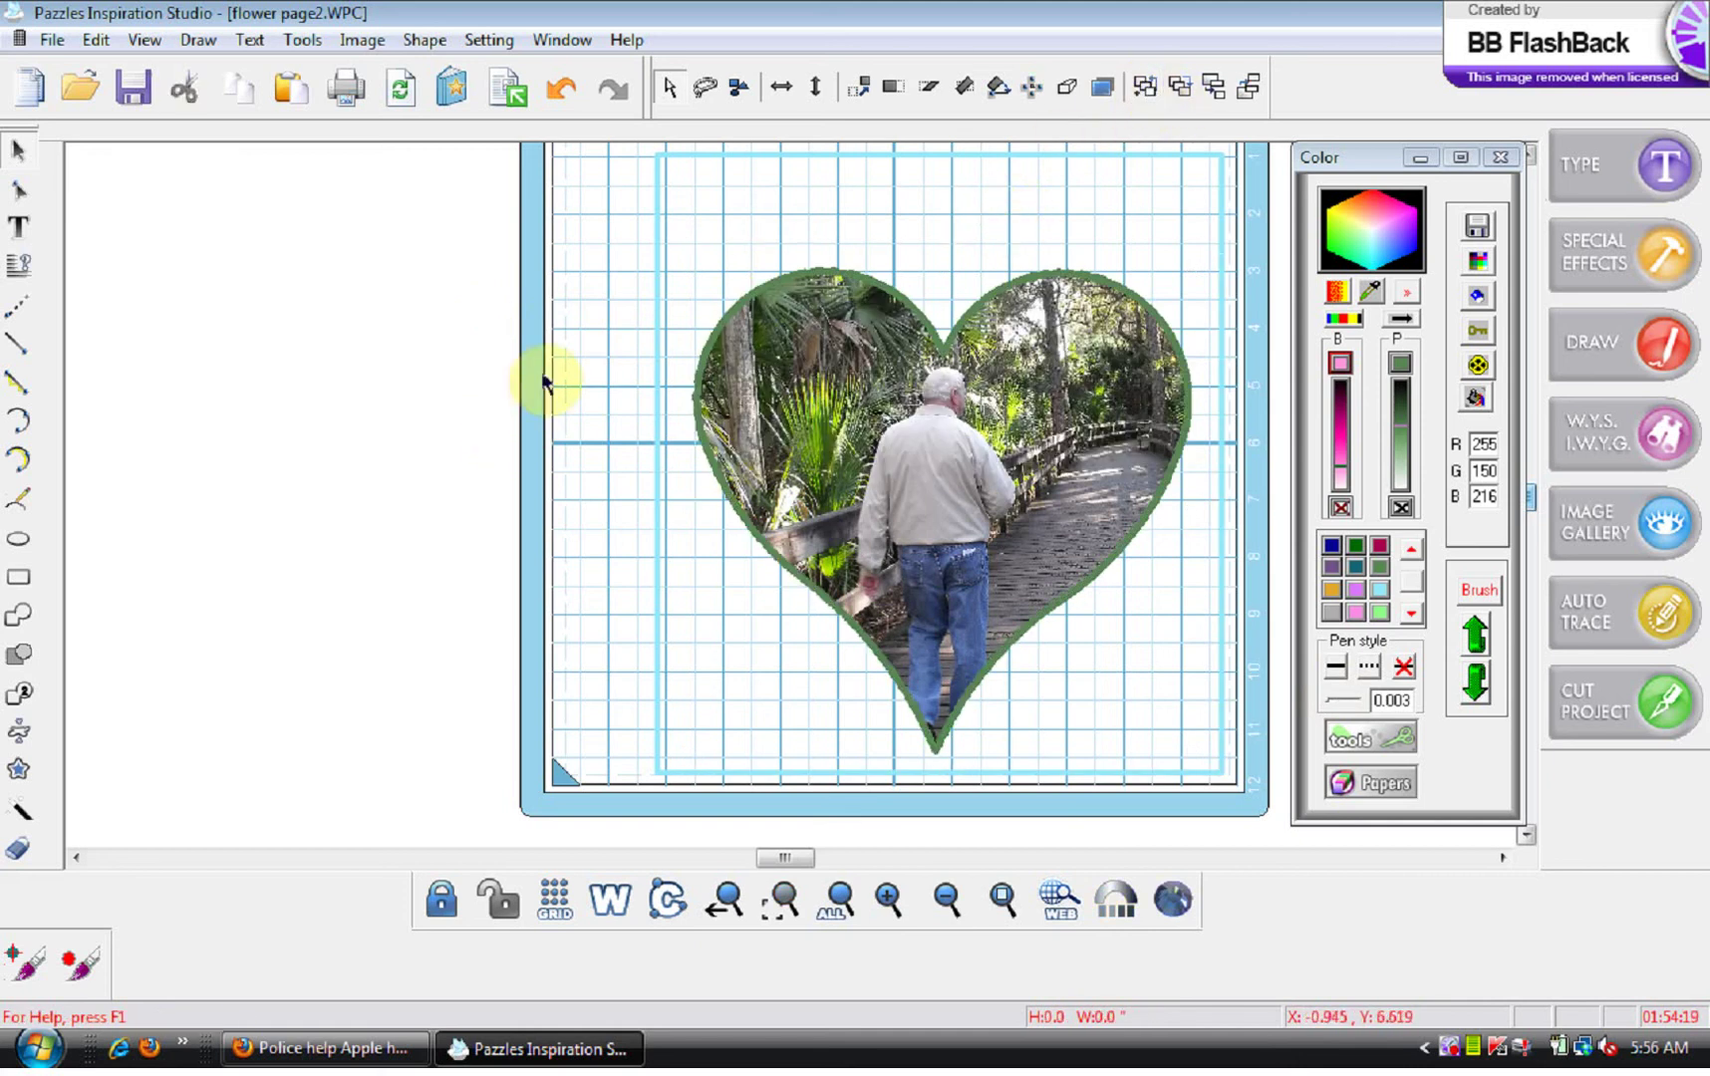
# Thicken the heart's green outline to a pen width of 0.22
pyautogui.click(776, 291)
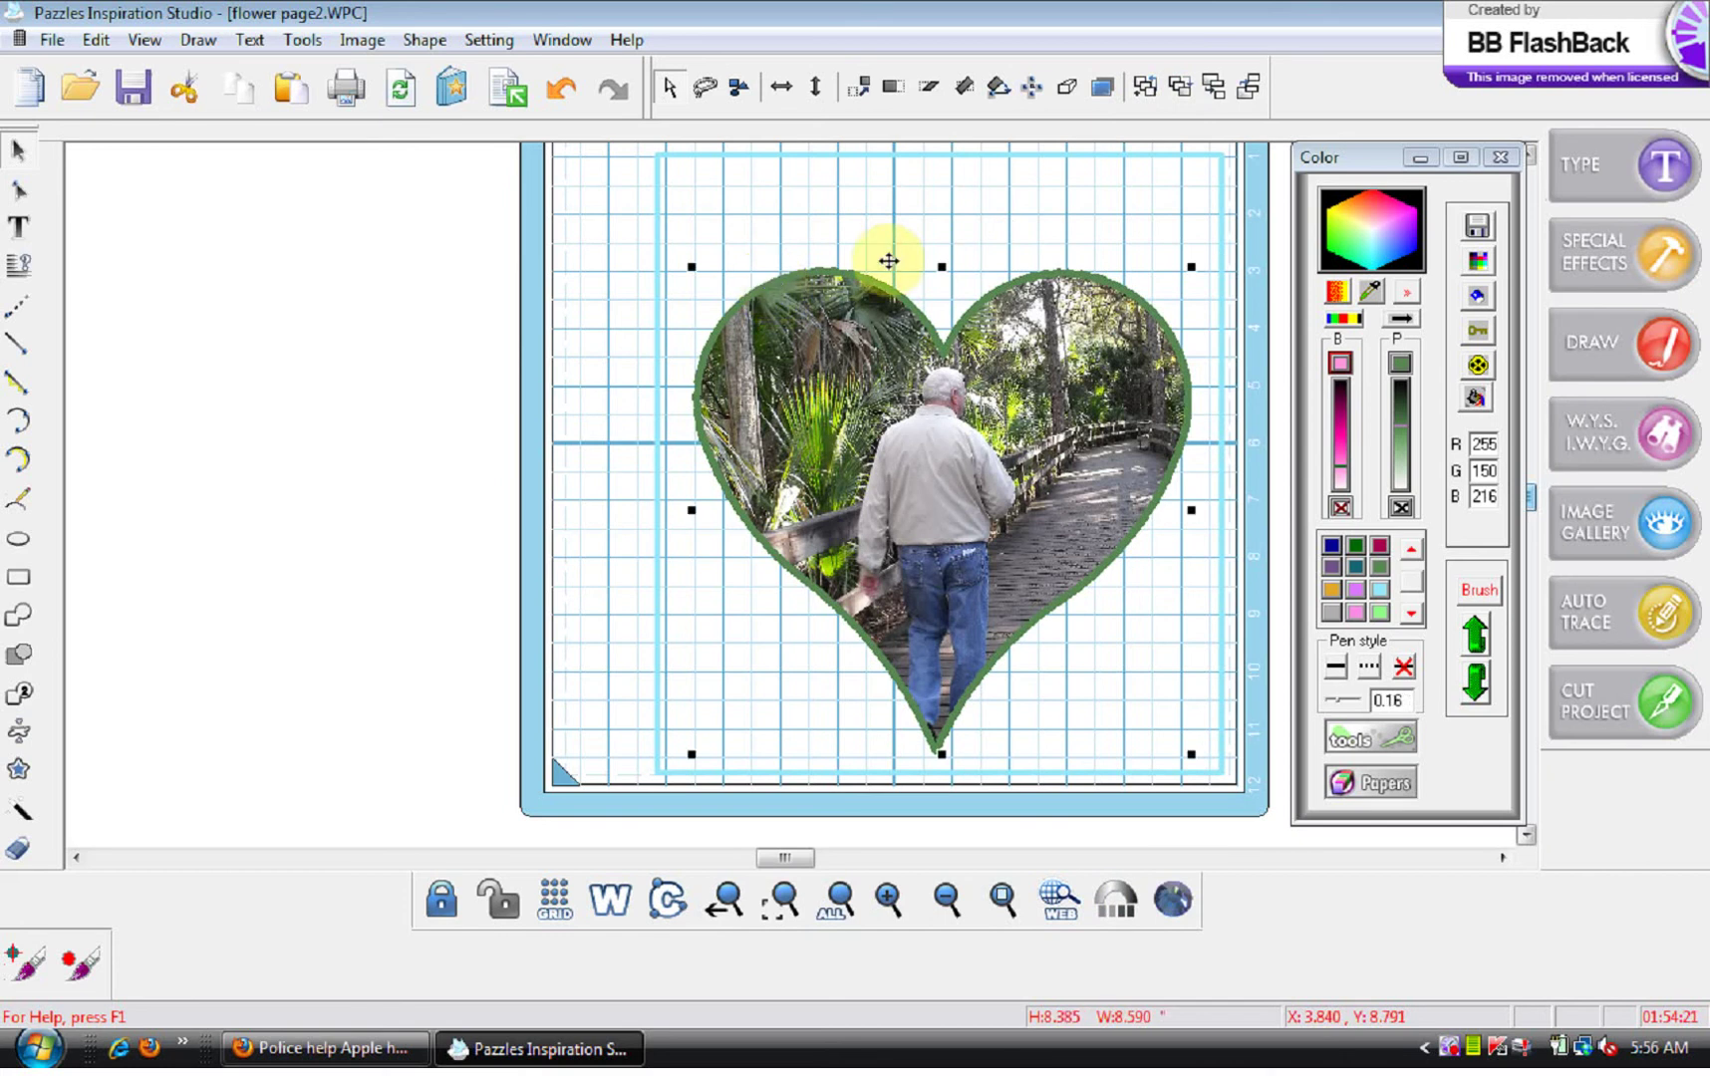
pyautogui.click(1339, 701)
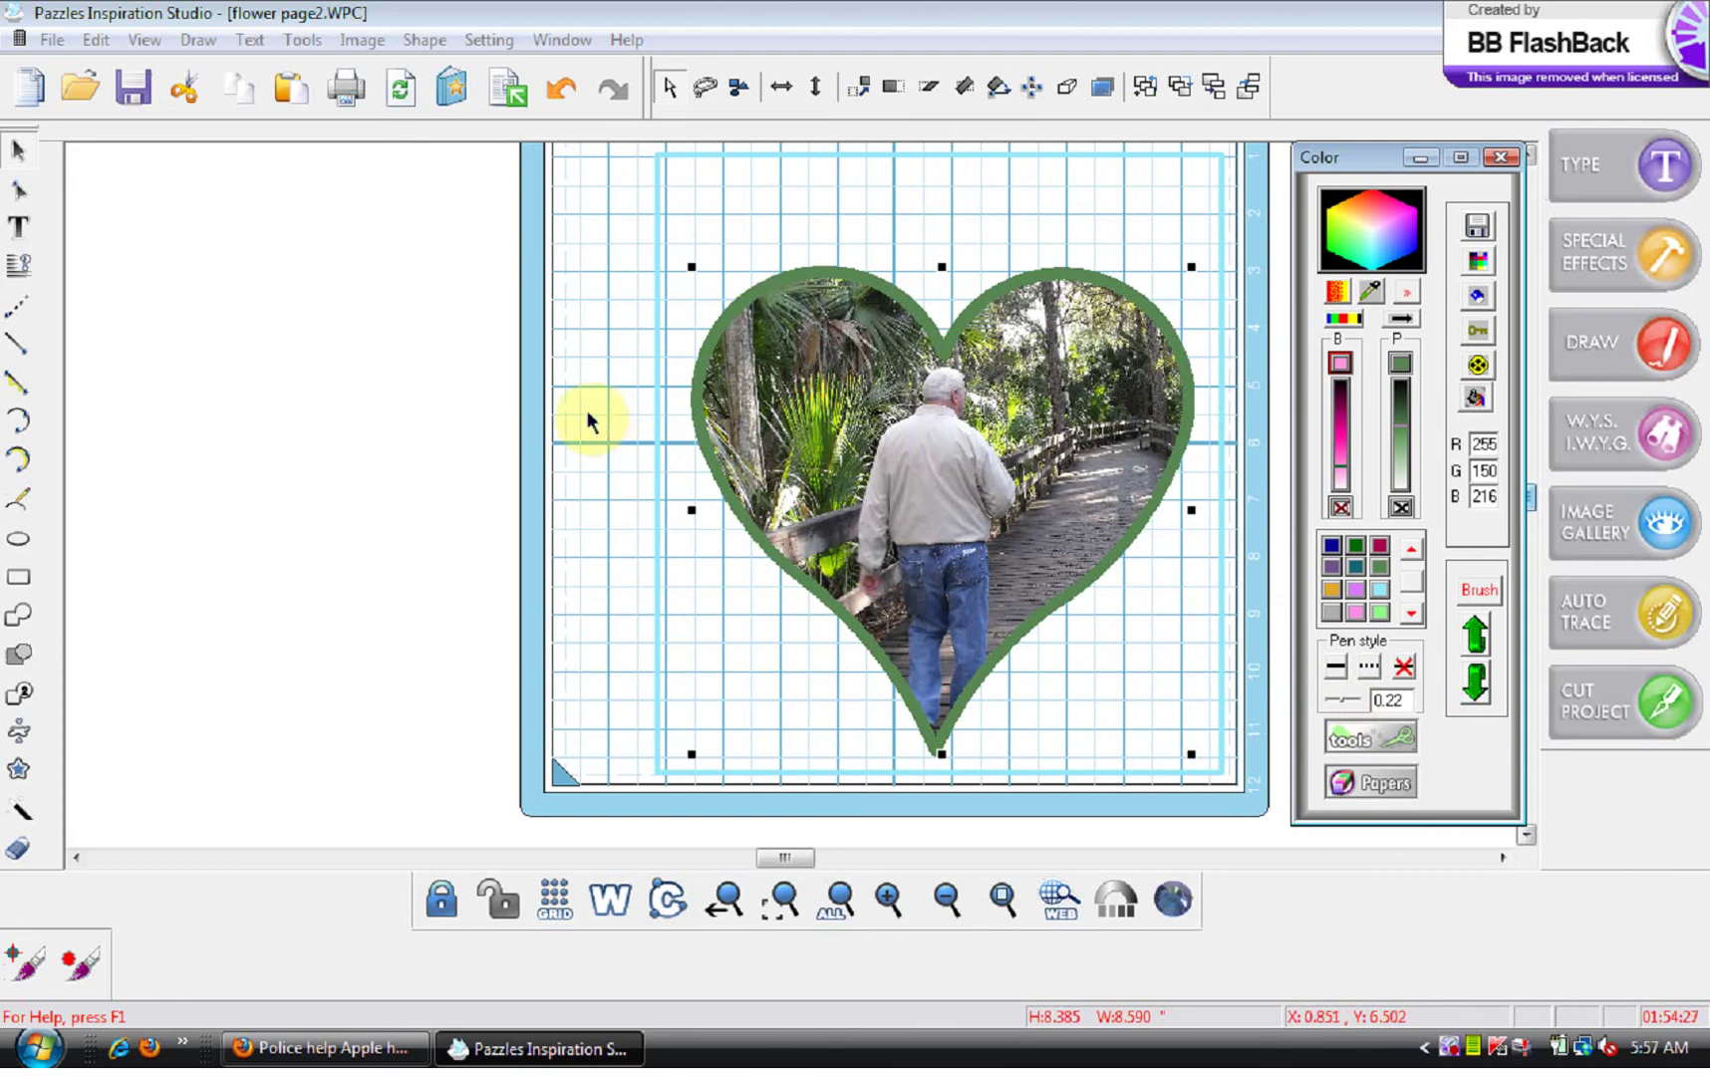
pyautogui.click(470, 302)
pyautogui.moveTo(725, 272); pyautogui.dragTo(758, 304)
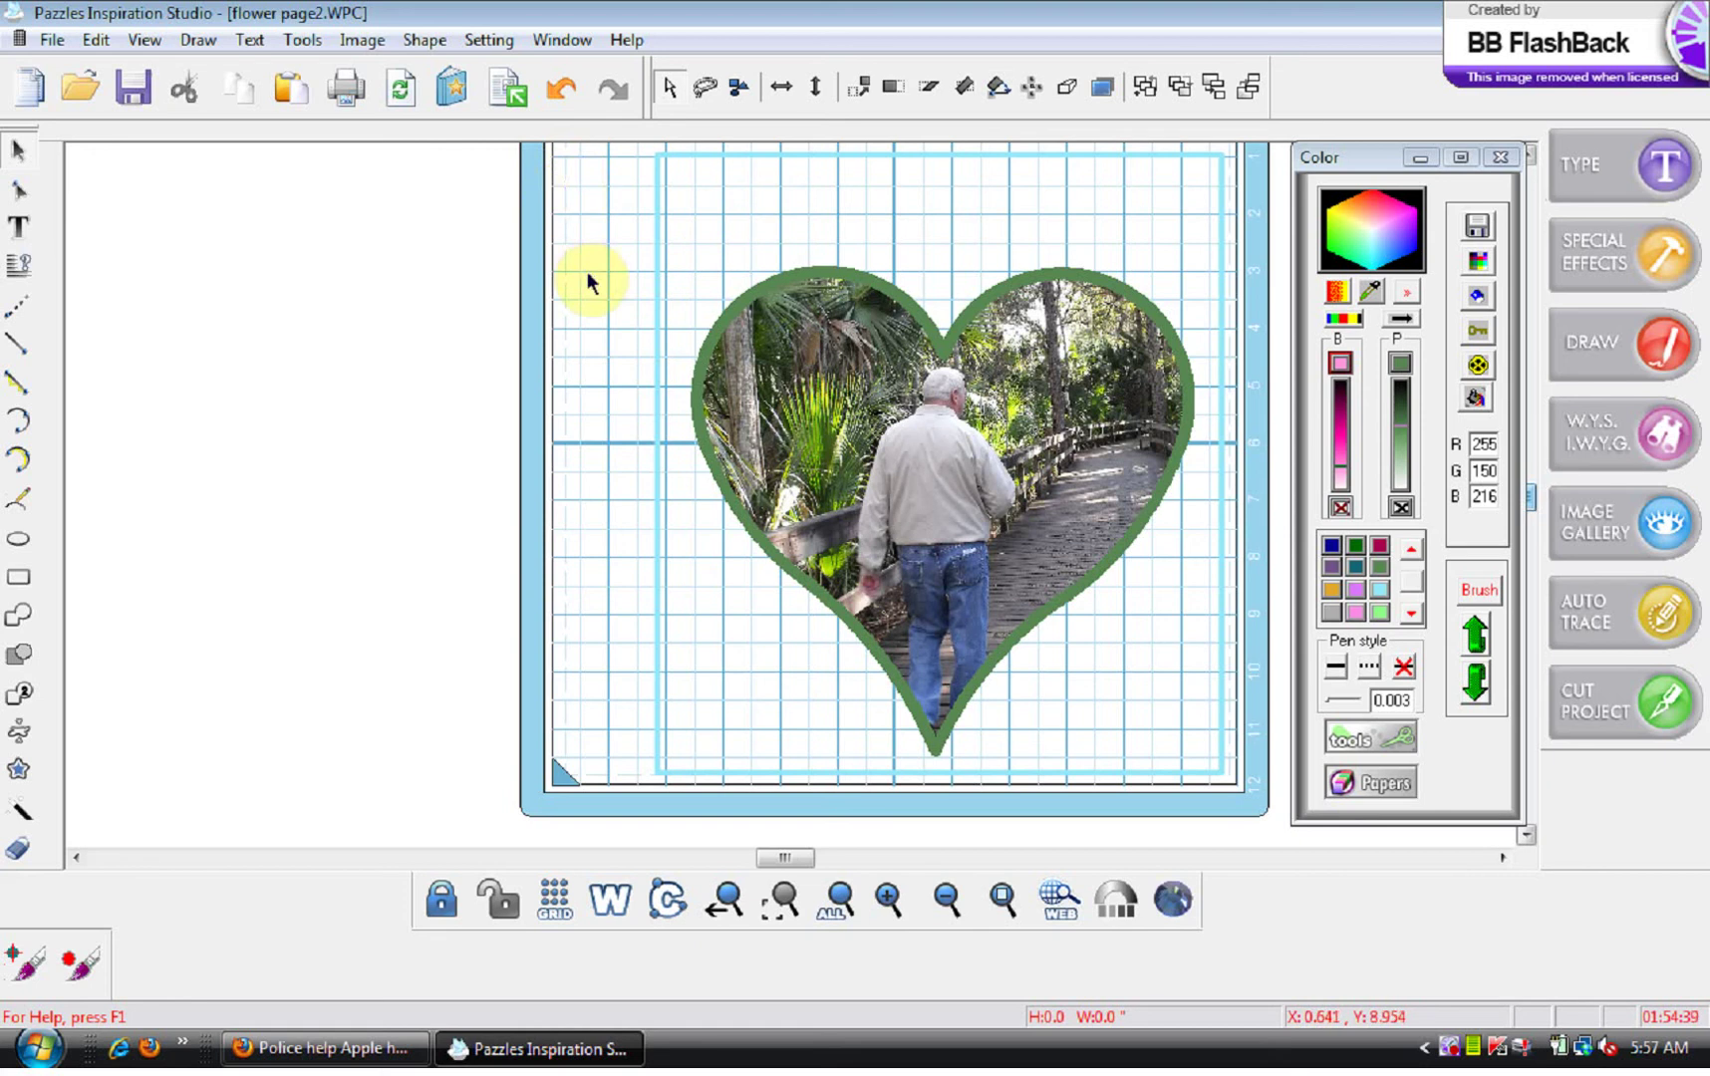
# Shrink the heart photo's frame to about 8 by 7.3 inches and shift it left
pyautogui.click(726, 203)
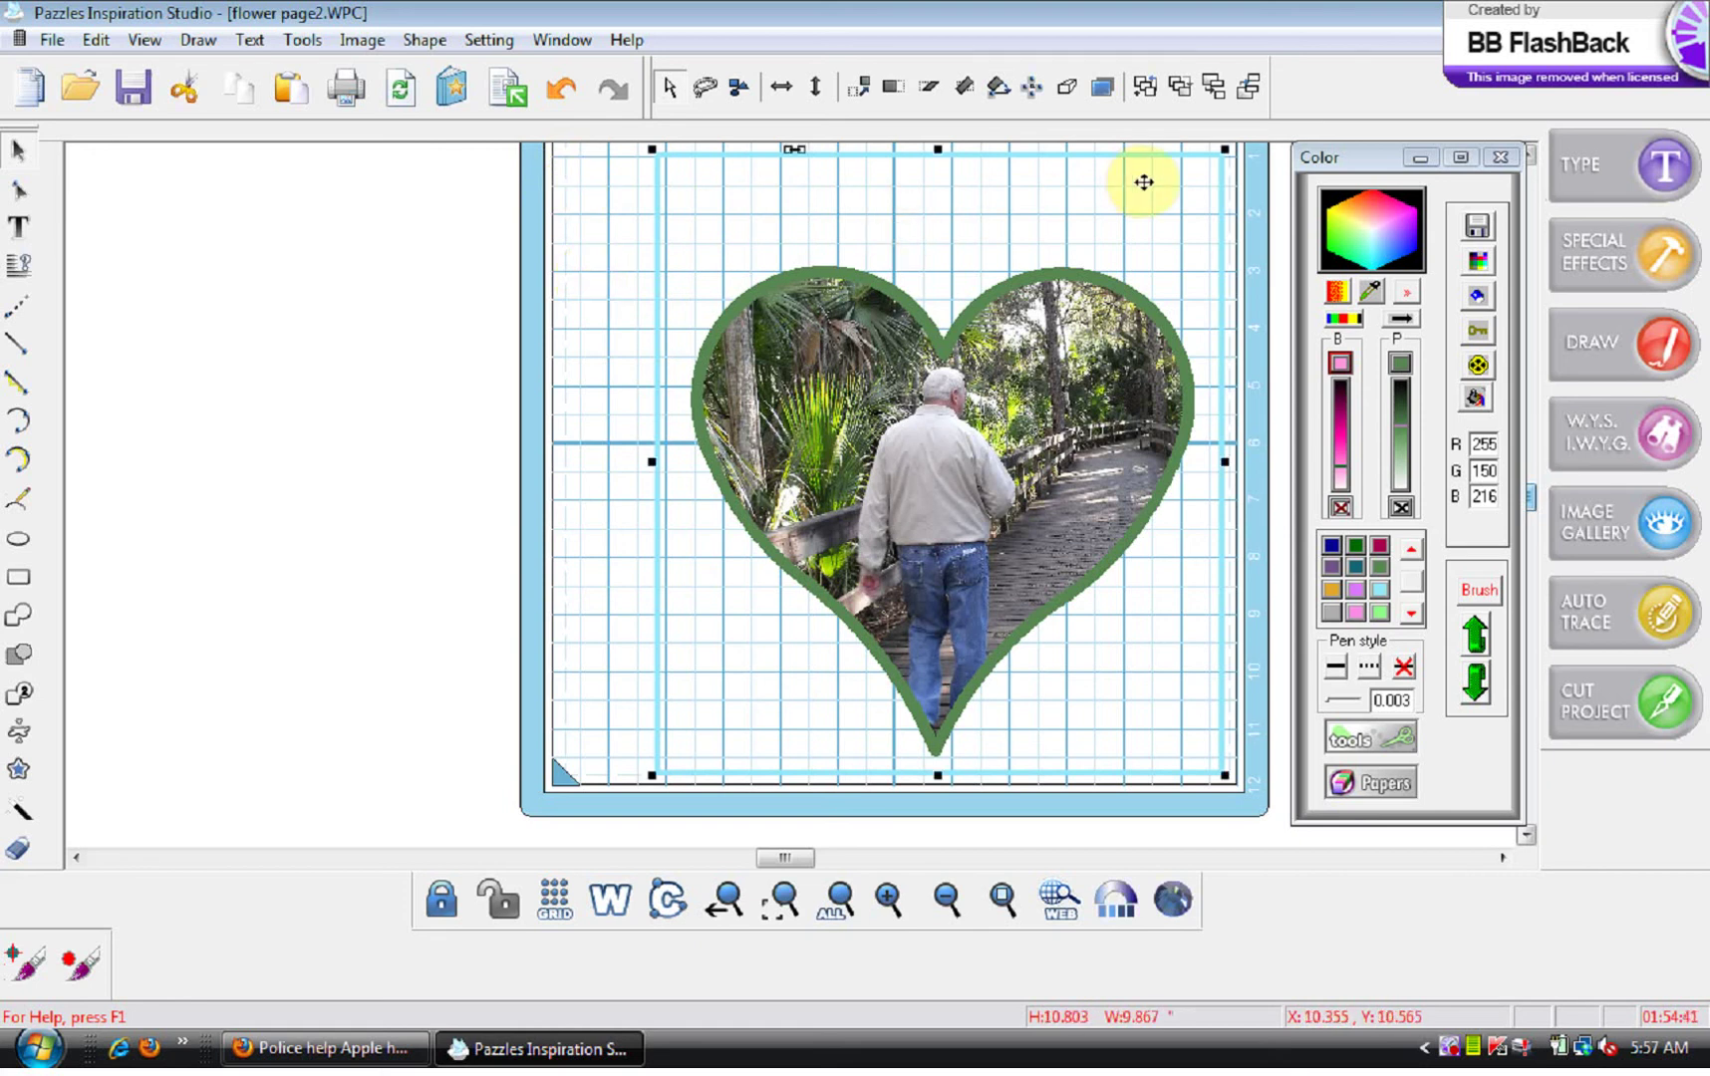
pyautogui.moveTo(1228, 150); pyautogui.dragTo(1033, 317)
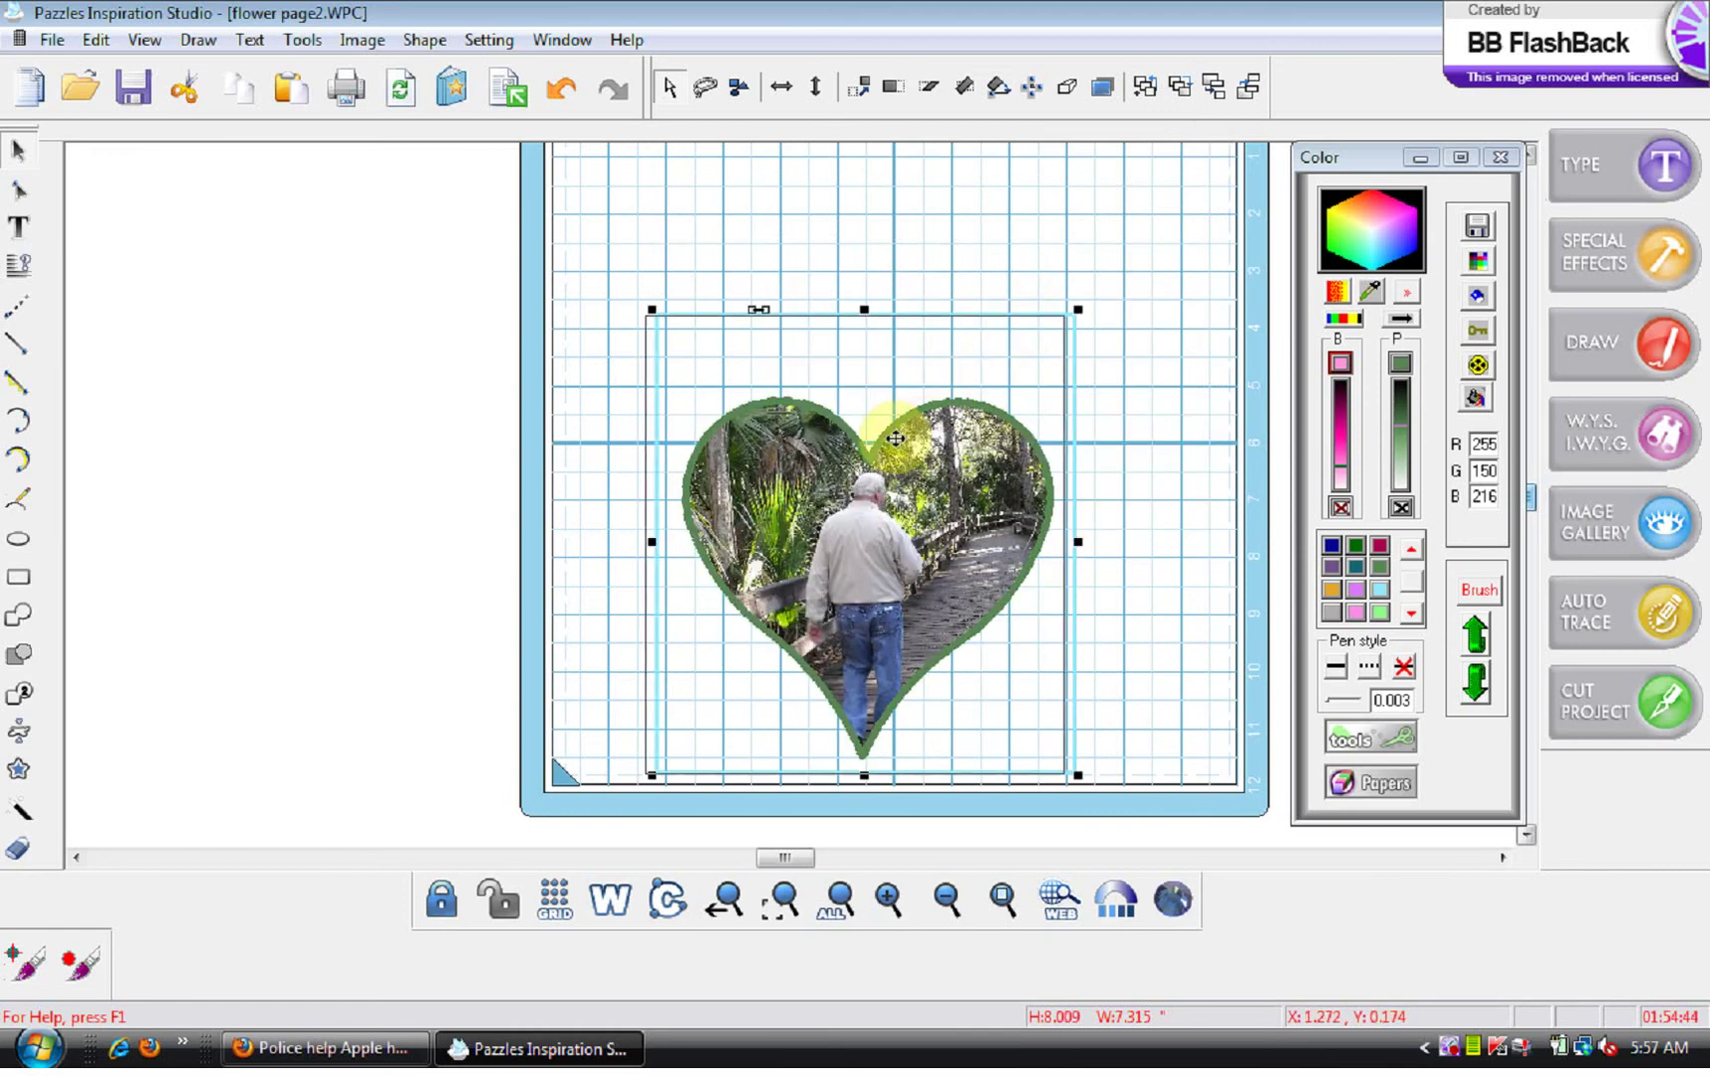
pyautogui.moveTo(926, 427); pyautogui.dragTo(835, 431)
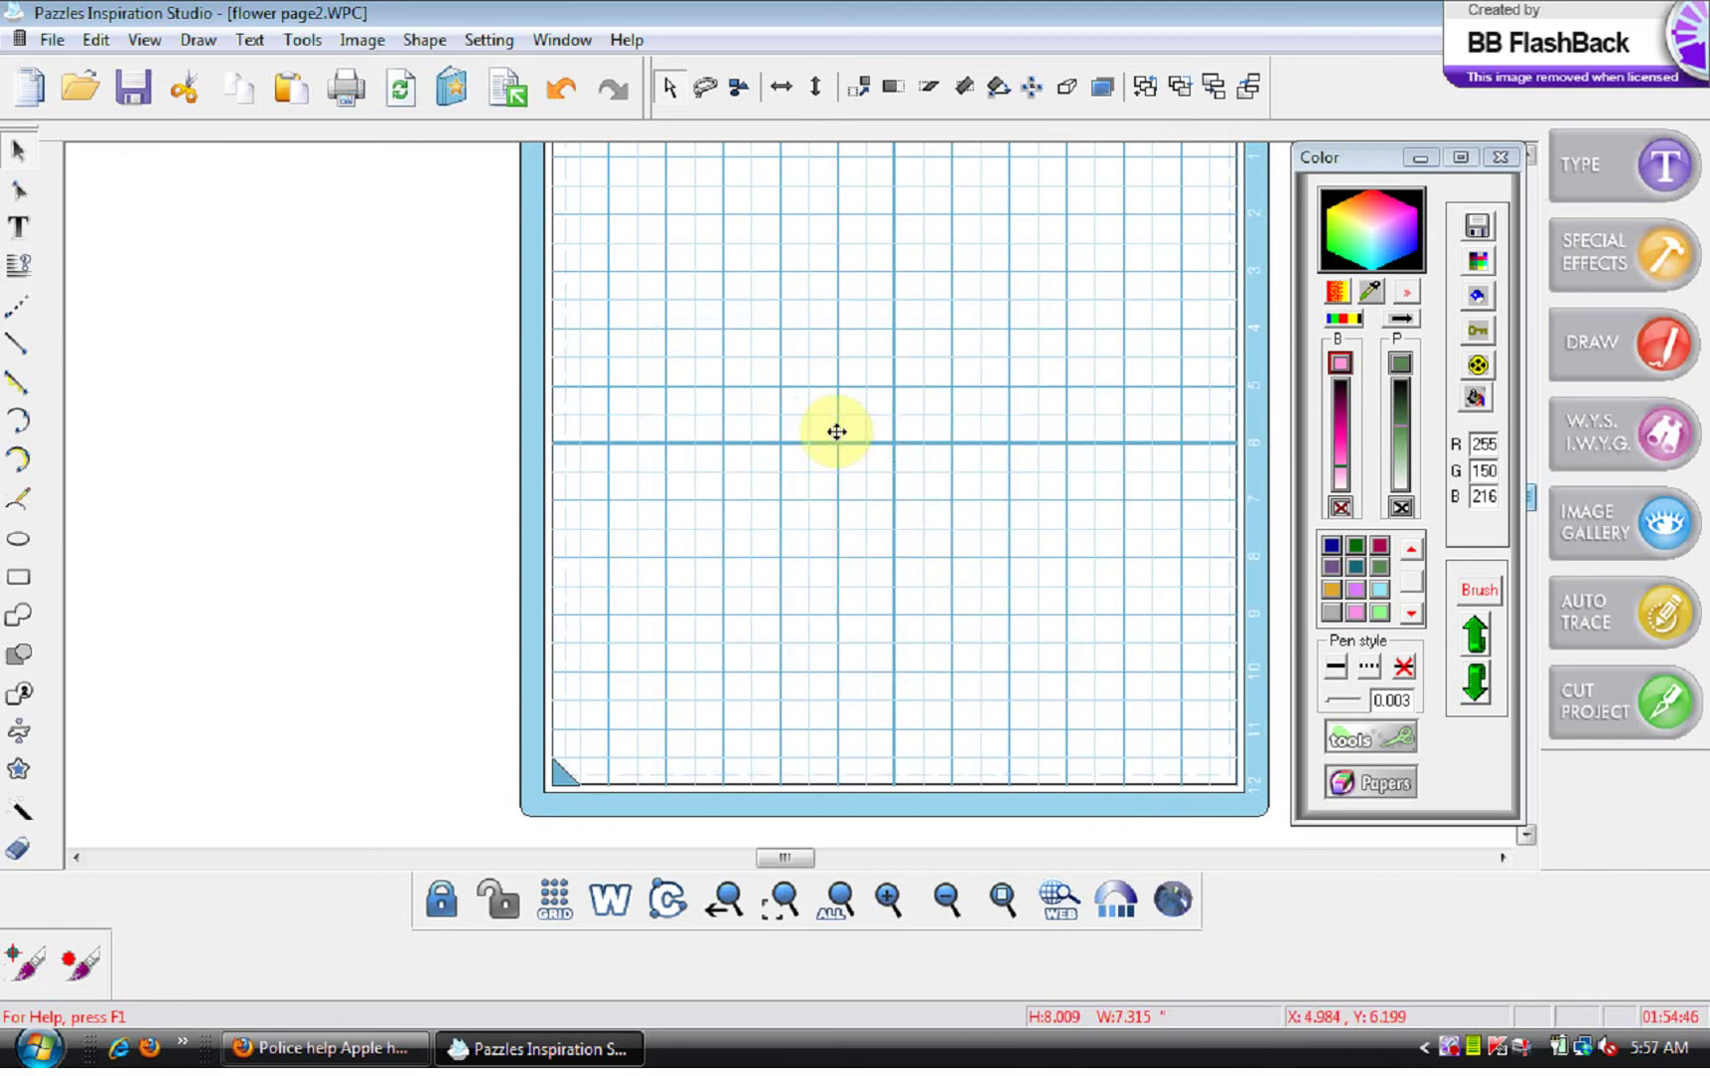
pyautogui.click(409, 365)
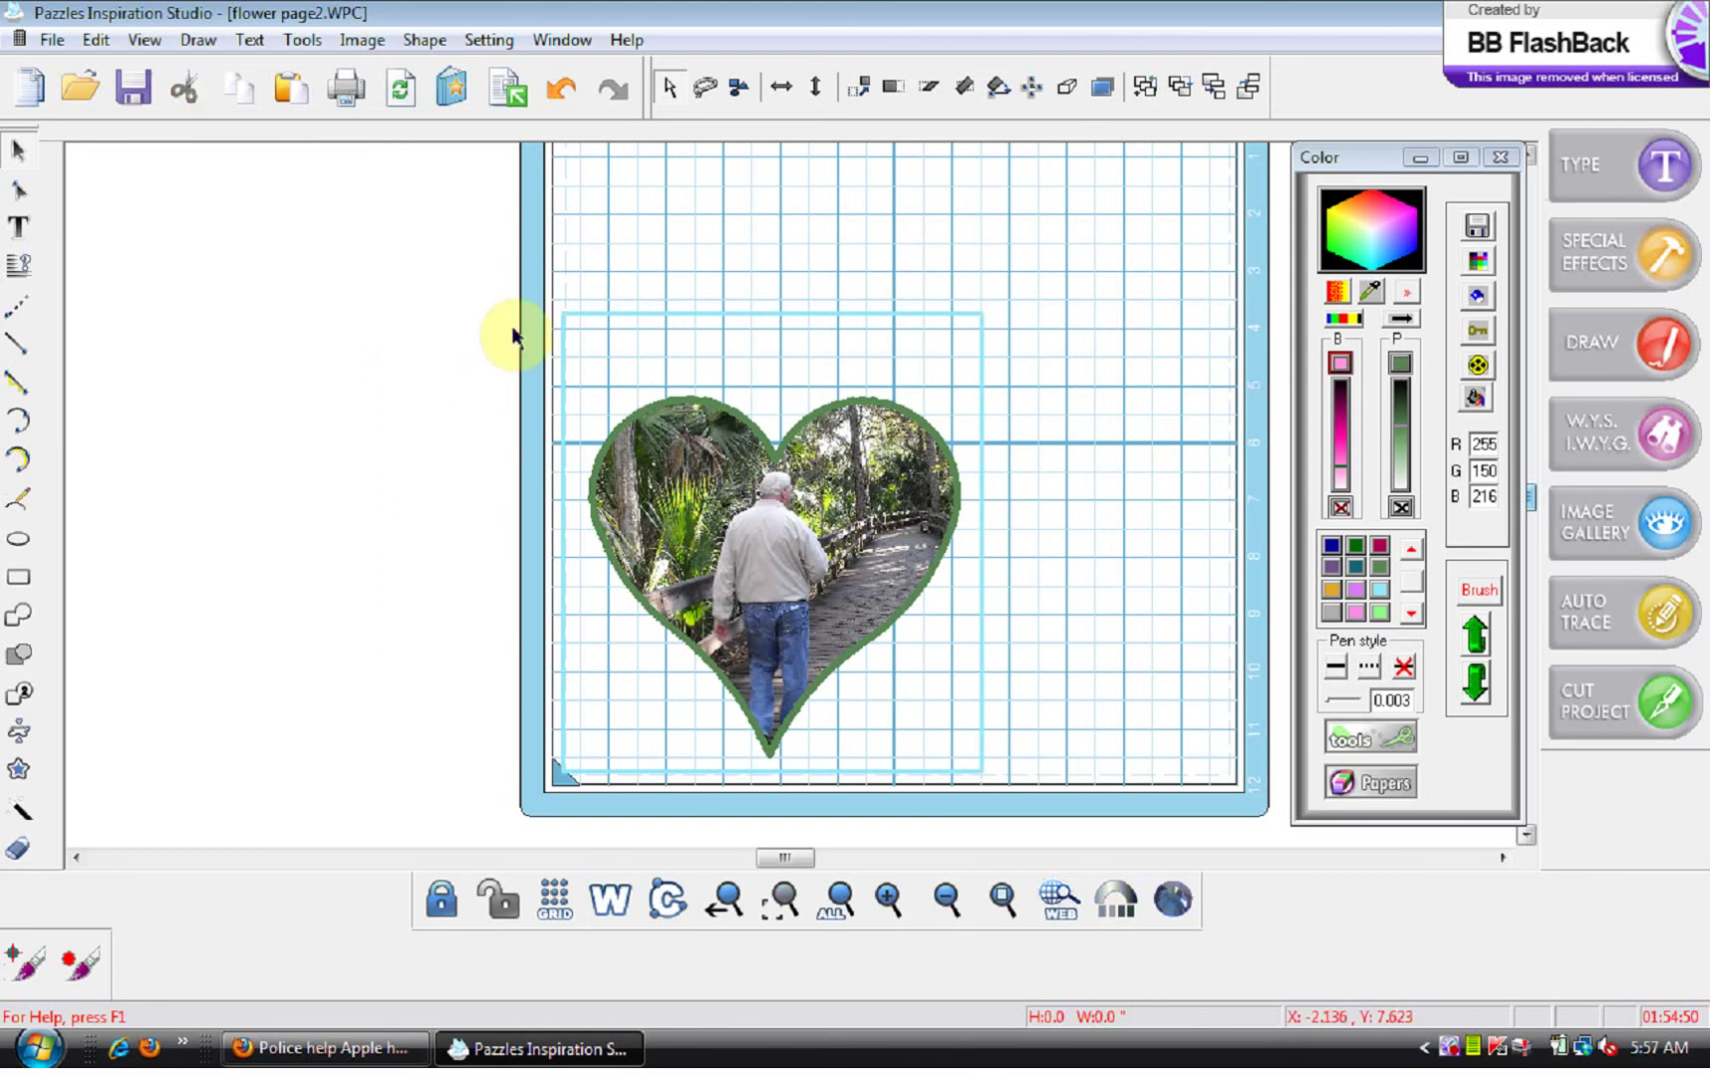
# Change the frame's outline colour to dark blue
pyautogui.click(599, 311)
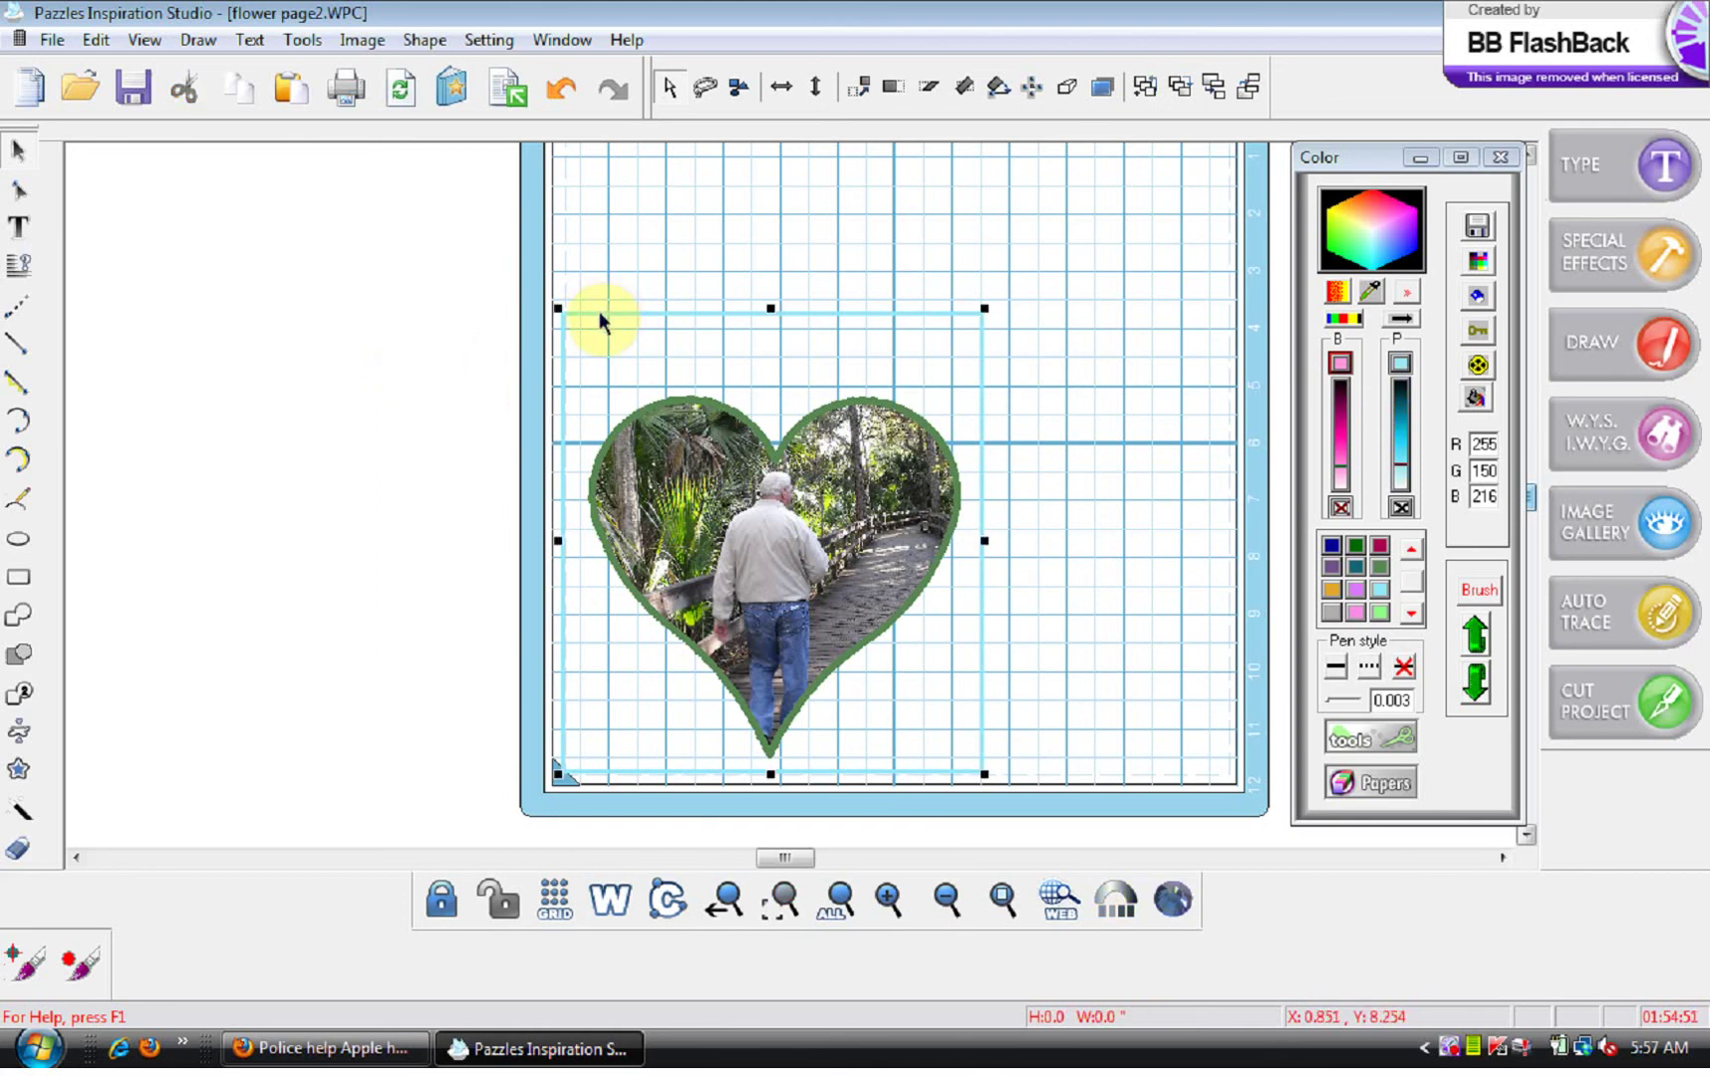
pyautogui.click(1333, 549)
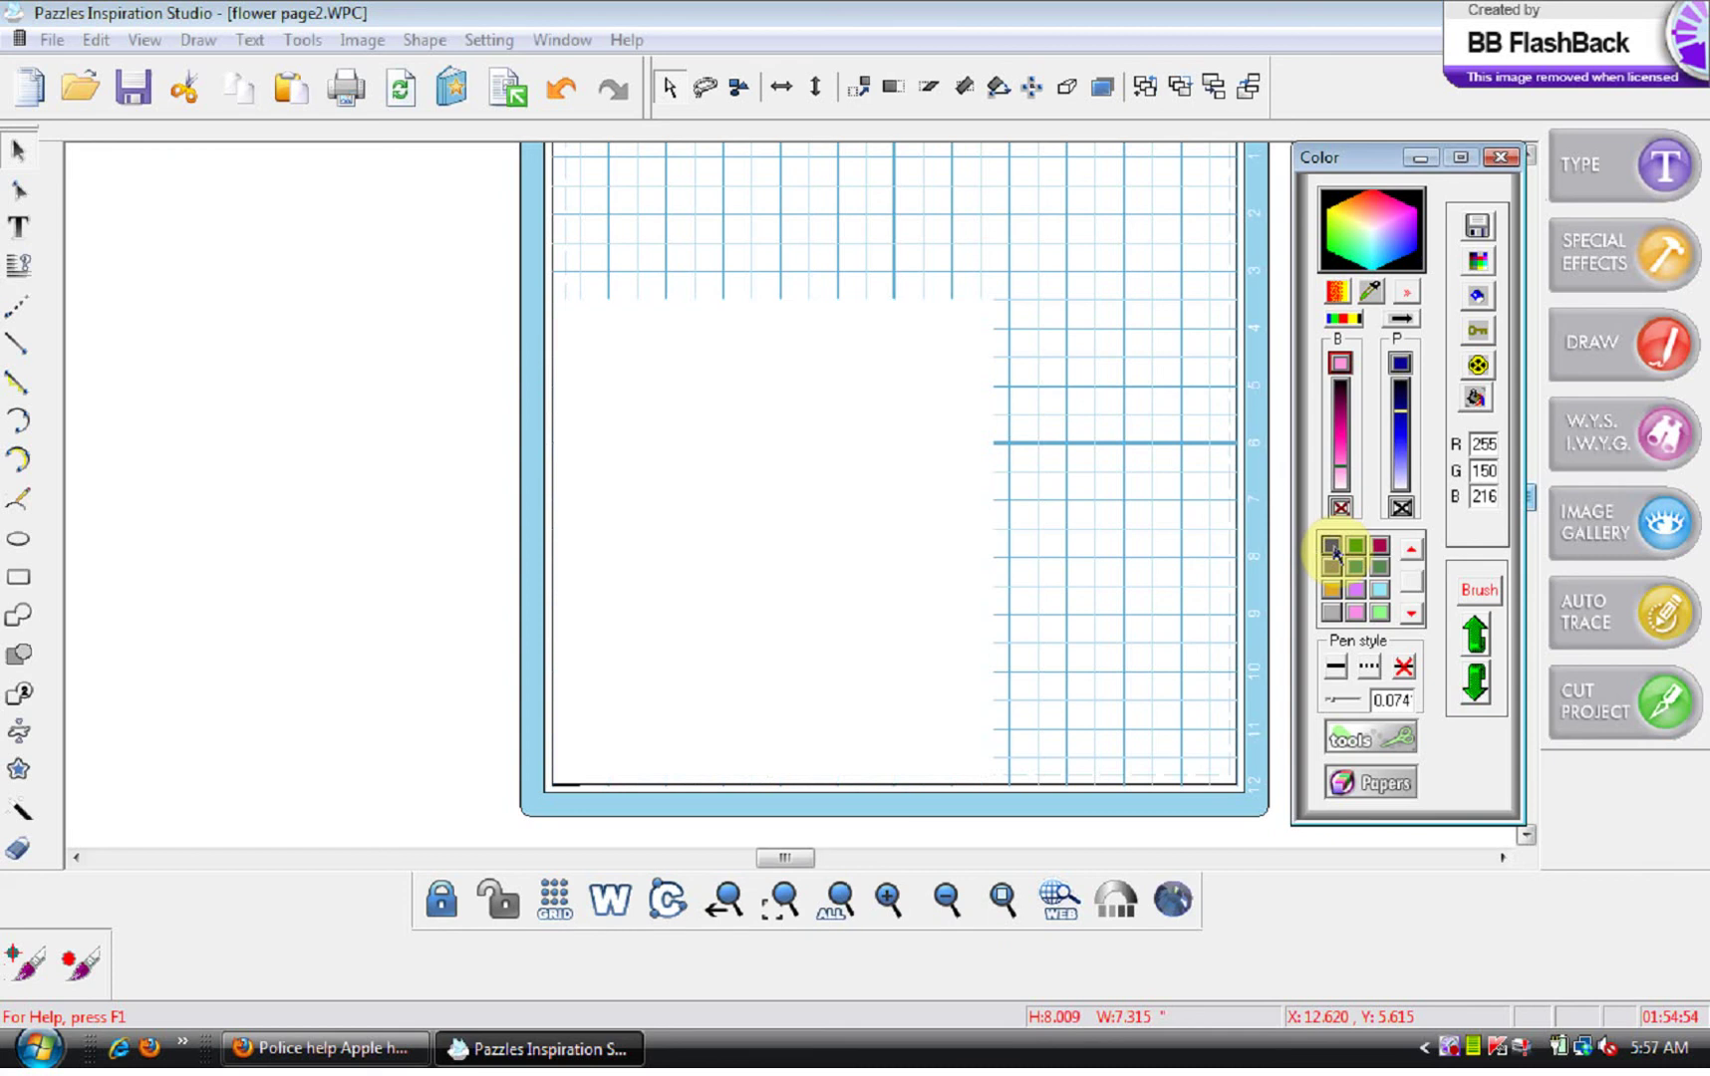
pyautogui.click(472, 383)
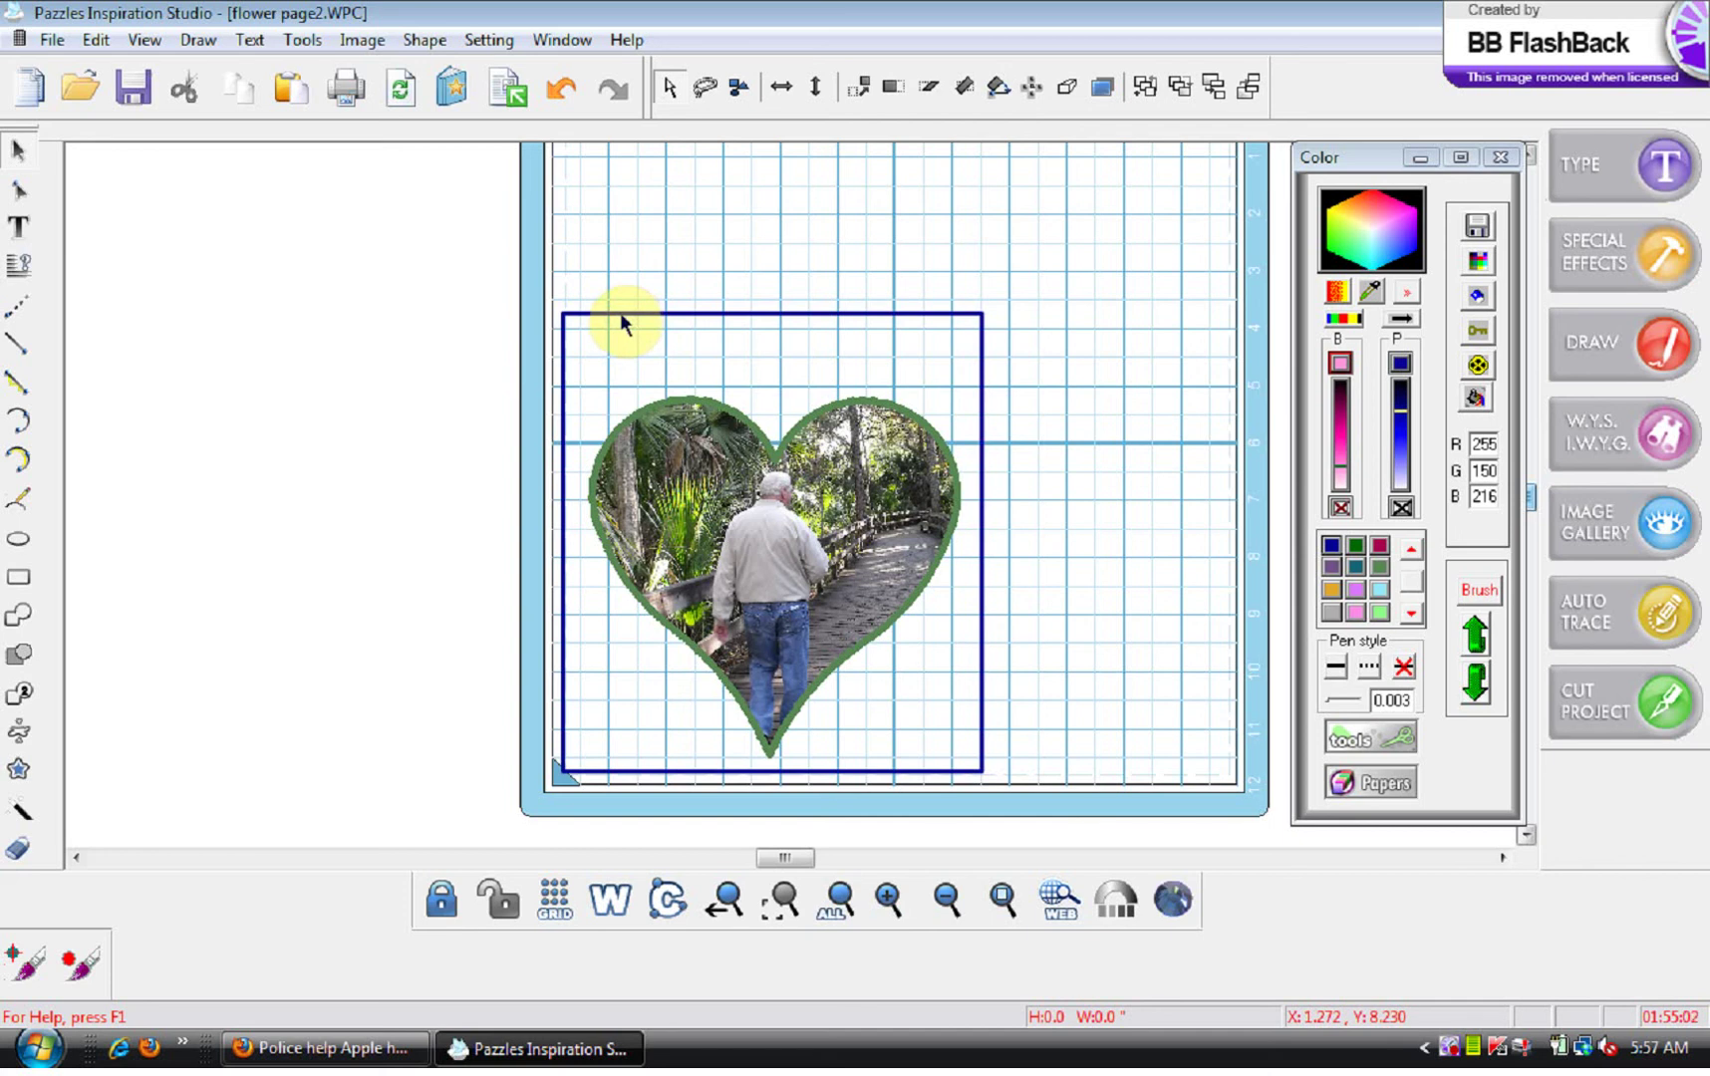
pyautogui.click(56, 35)
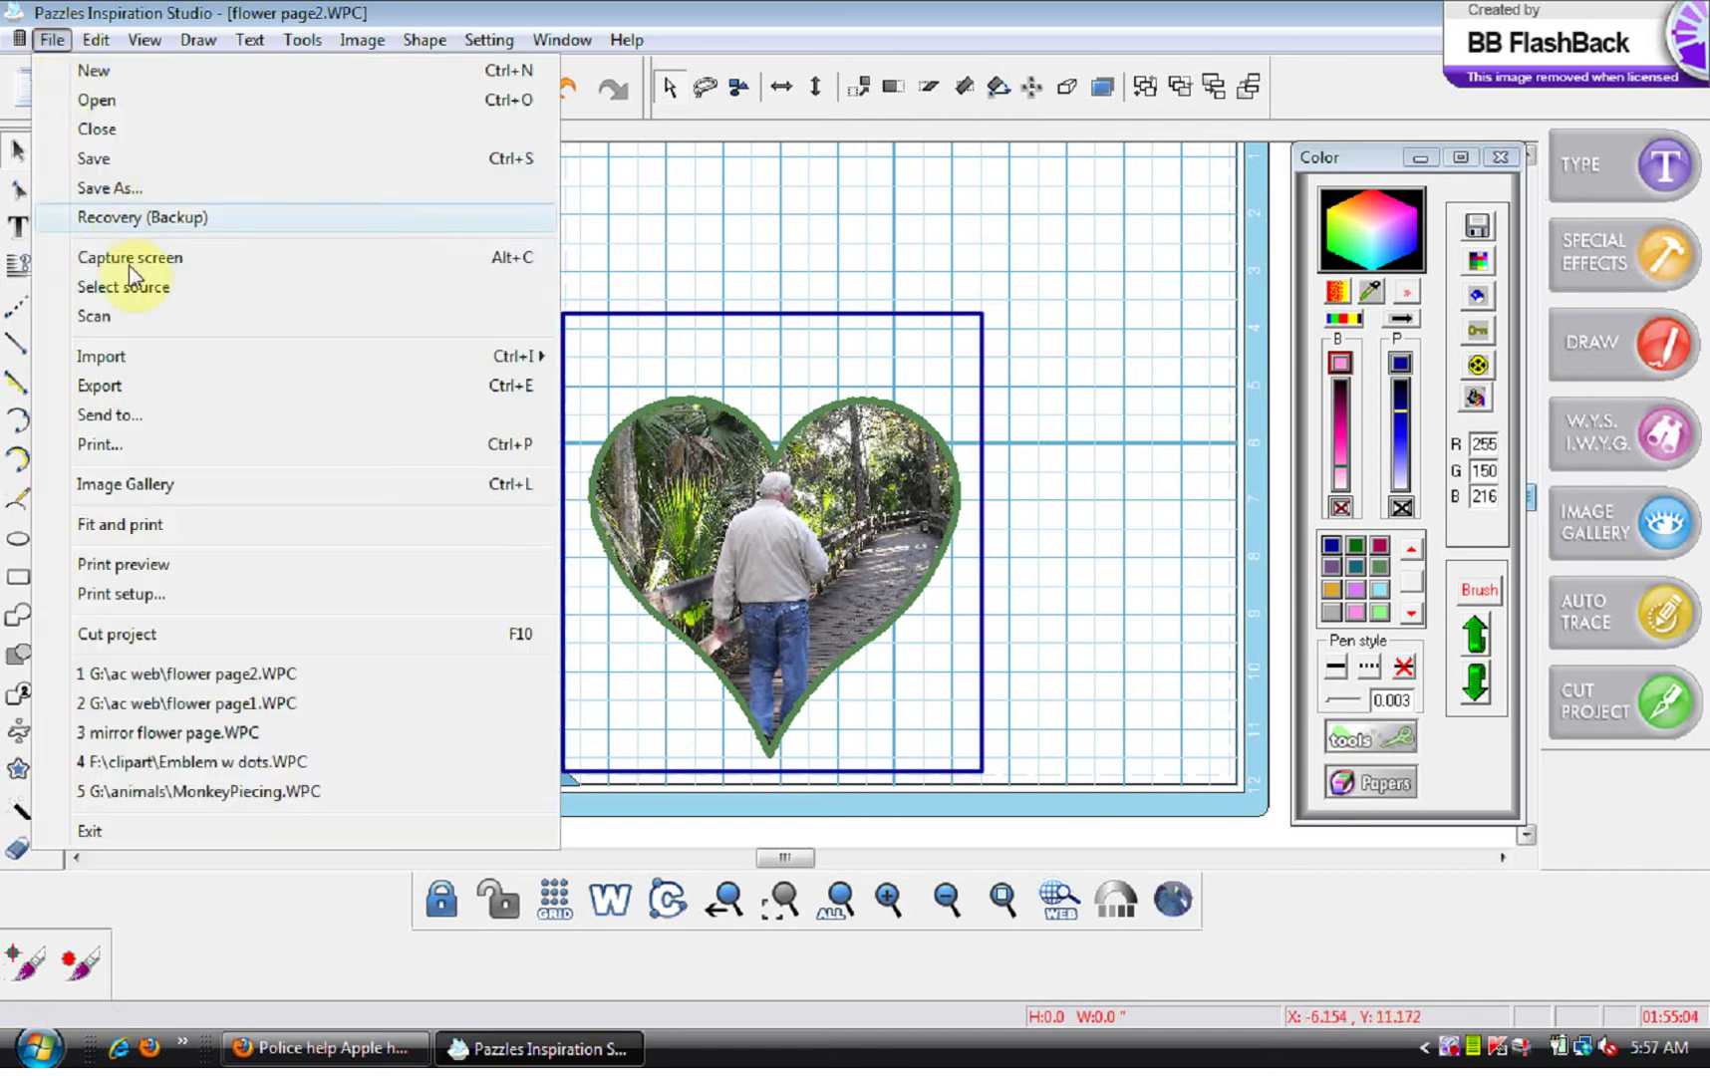
pyautogui.click(195, 565)
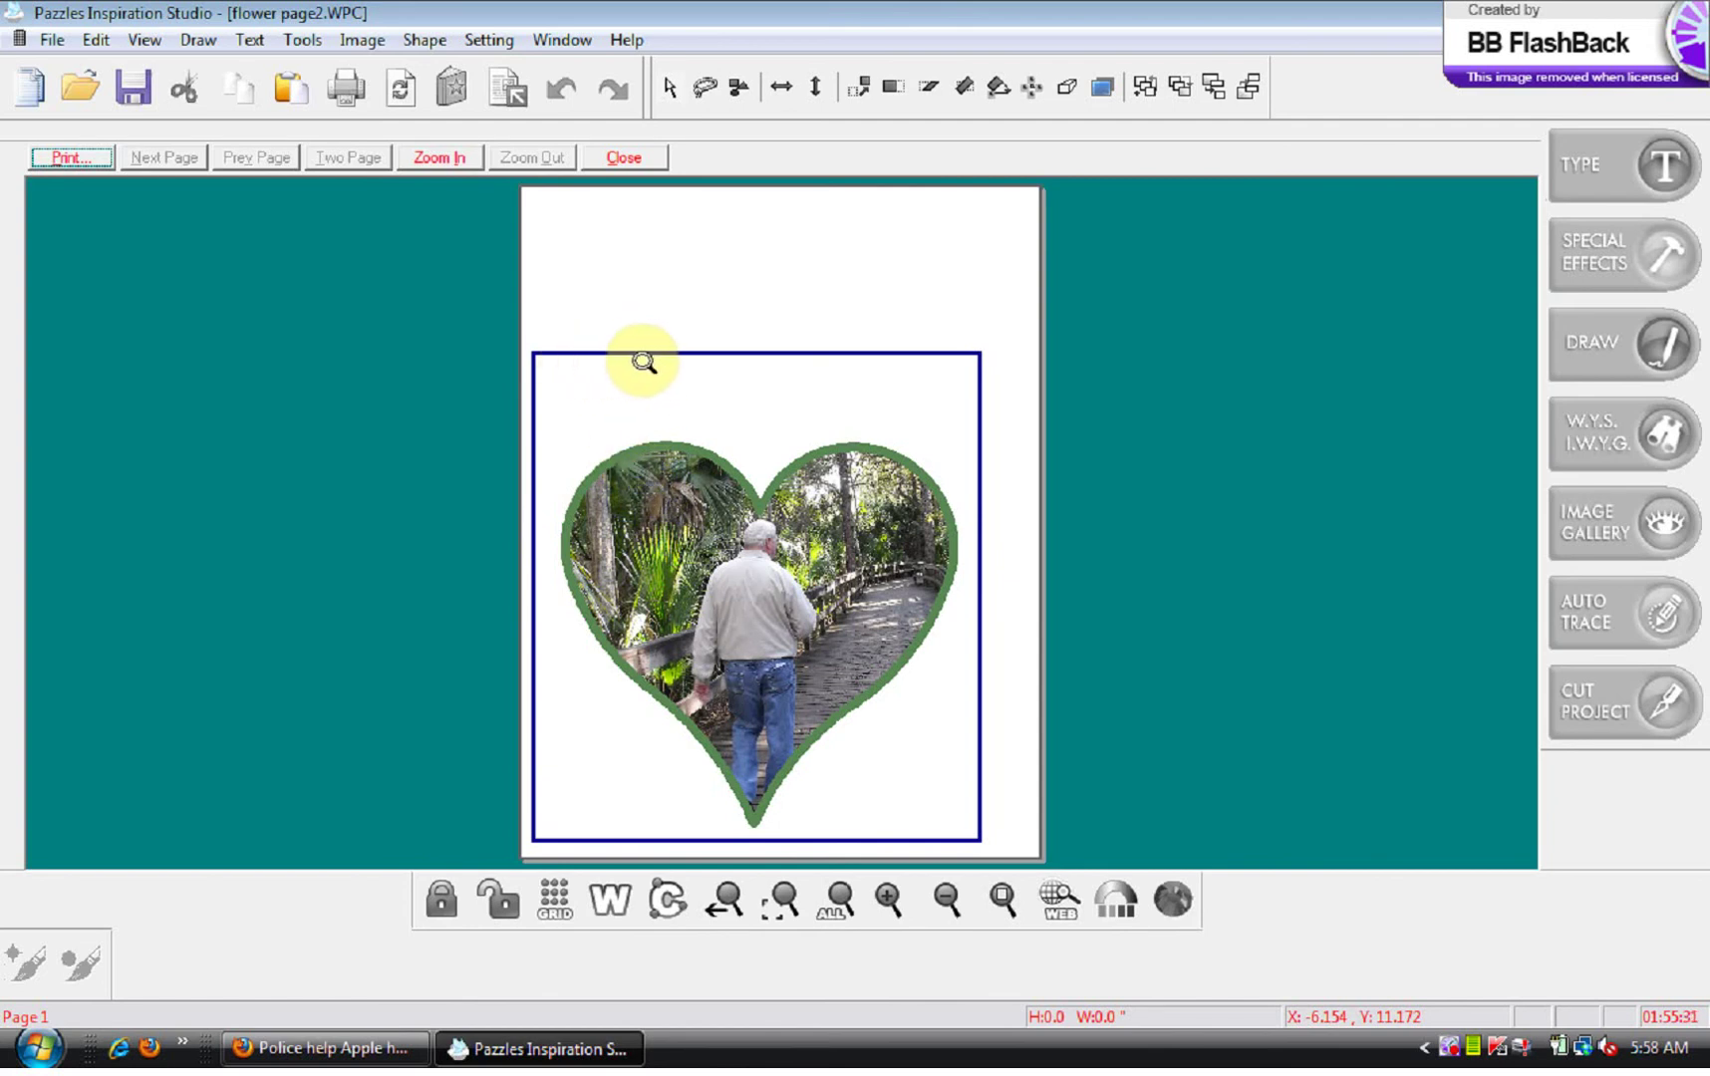
pyautogui.click(624, 160)
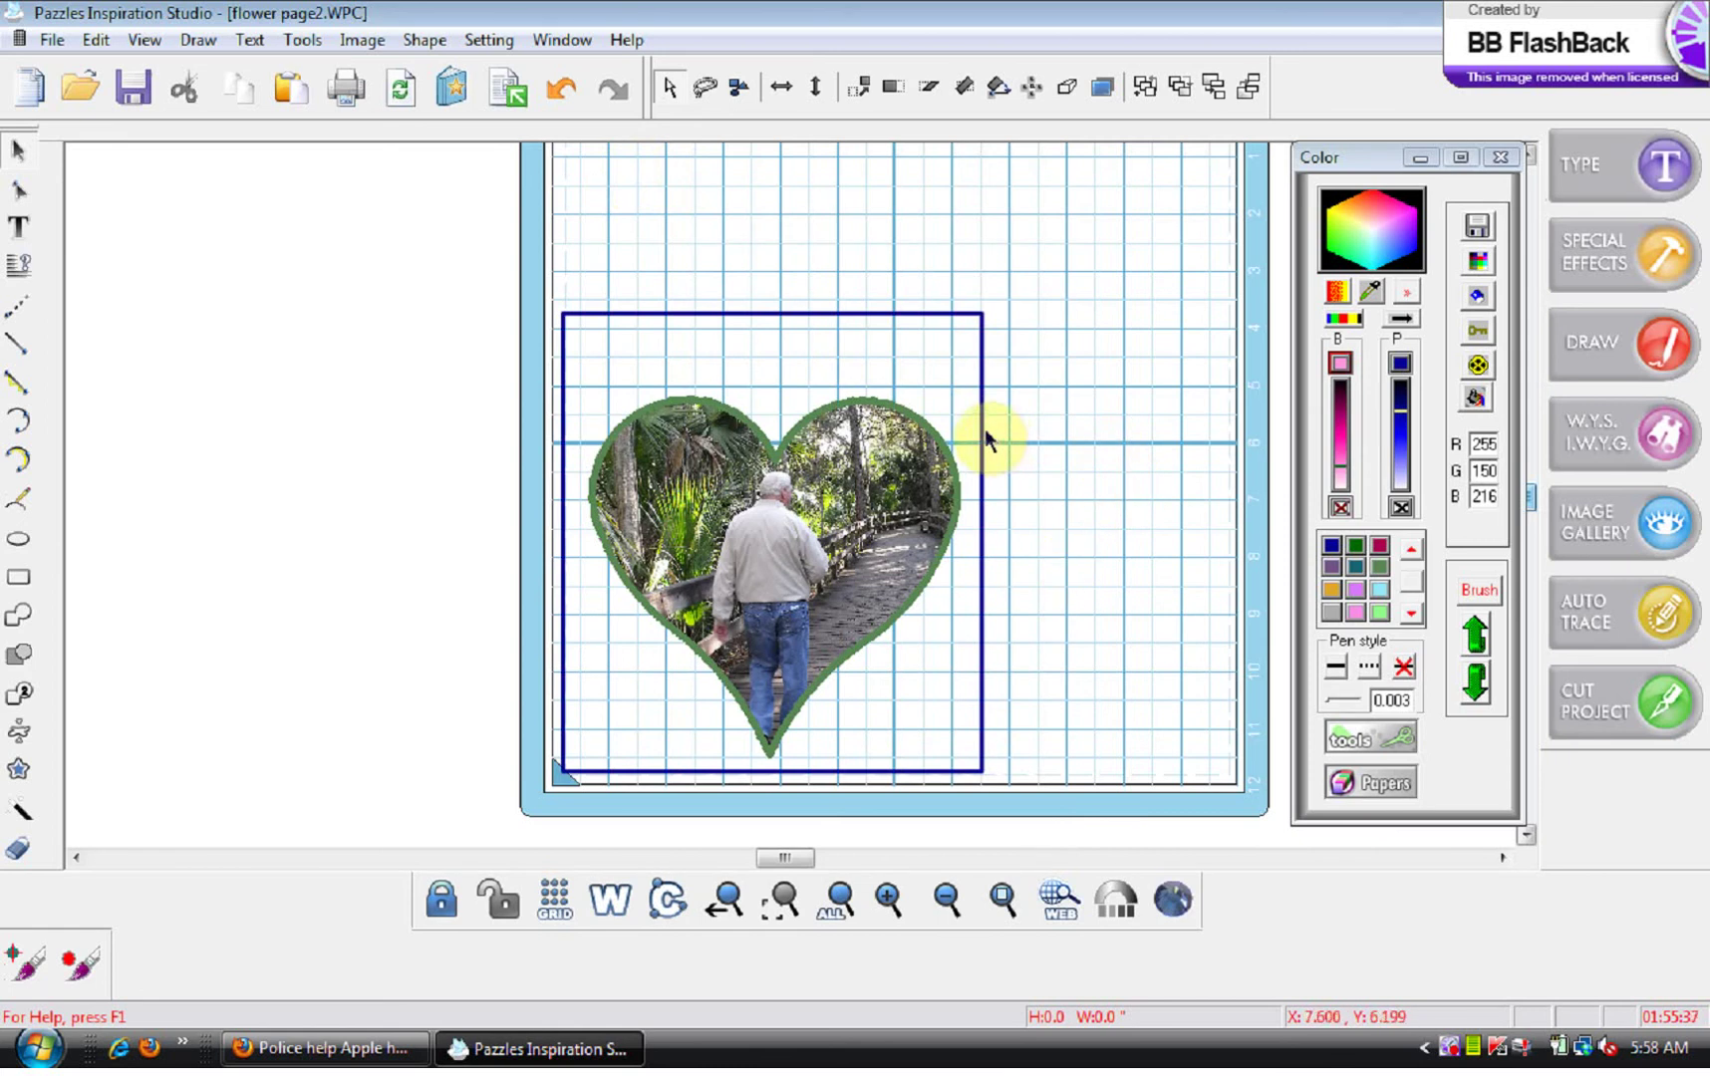
# Start Cut Project, continuing past the vectorize warning and the no-cutter message
pyautogui.click(1588, 687)
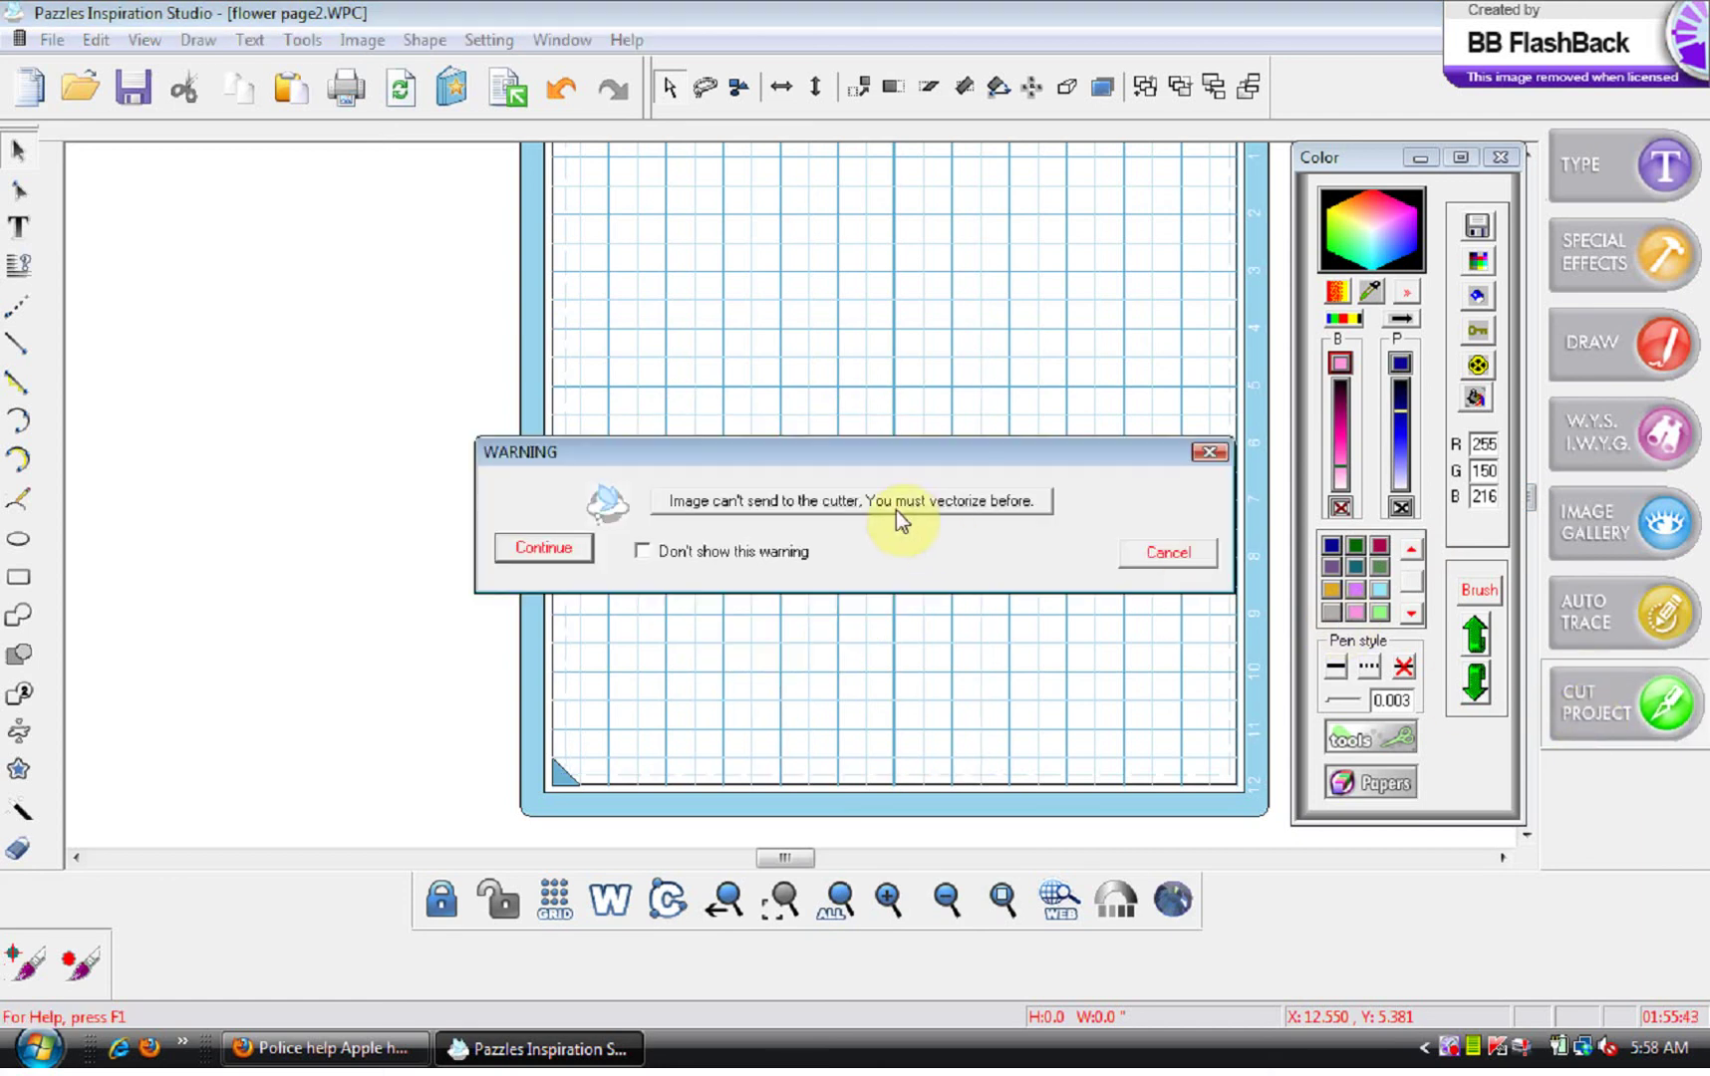
pyautogui.click(548, 548)
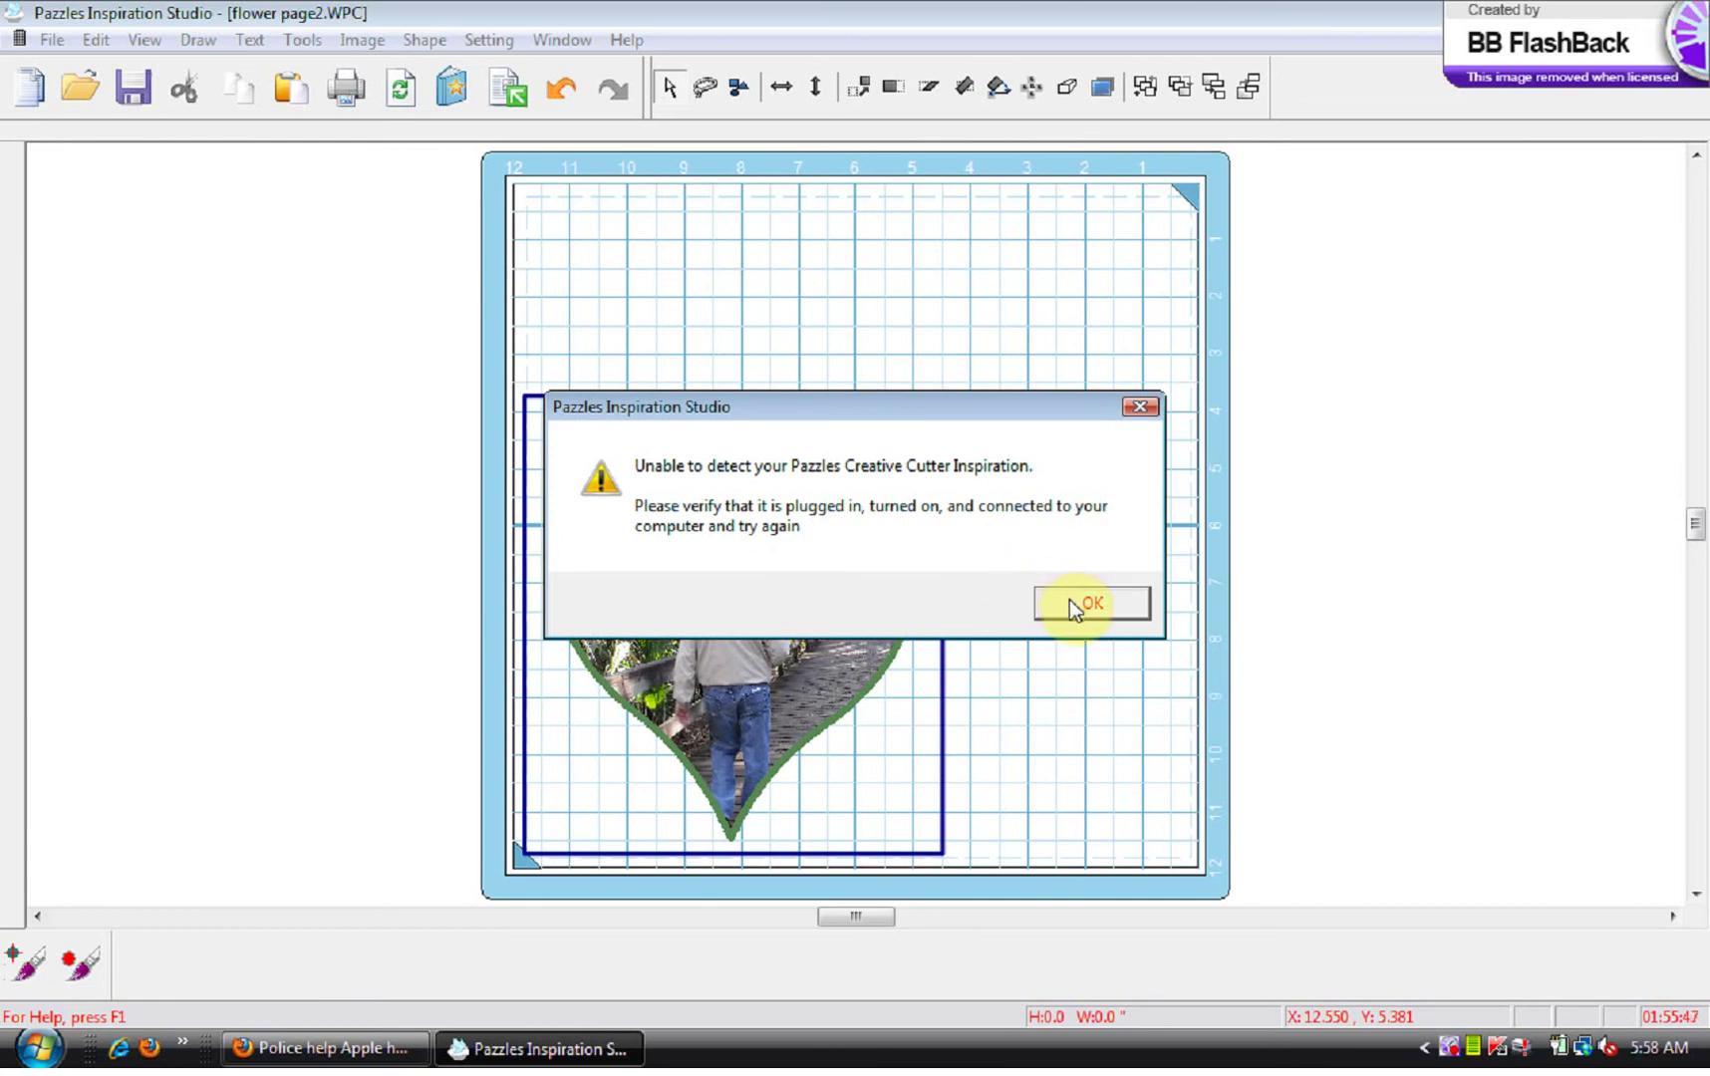
pyautogui.click(1090, 603)
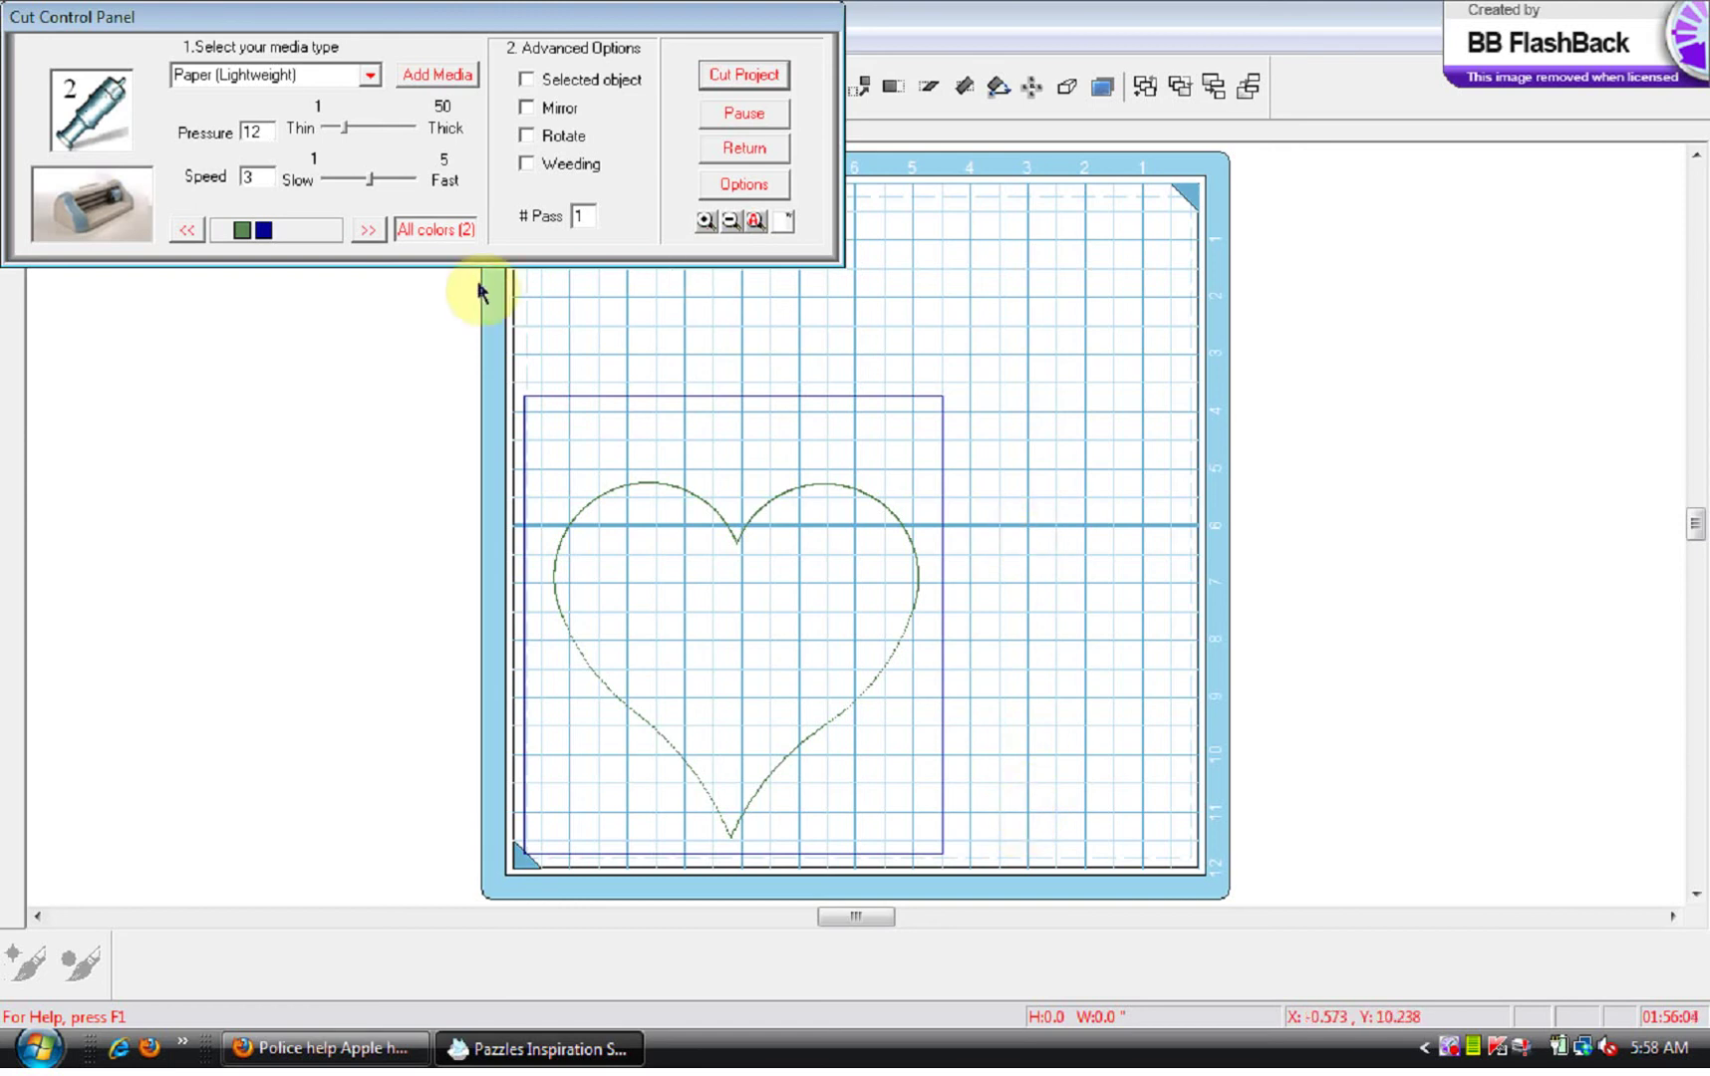
# Preview the blue rectangle and green heart cut layers separately on the mat
pyautogui.click(561, 397)
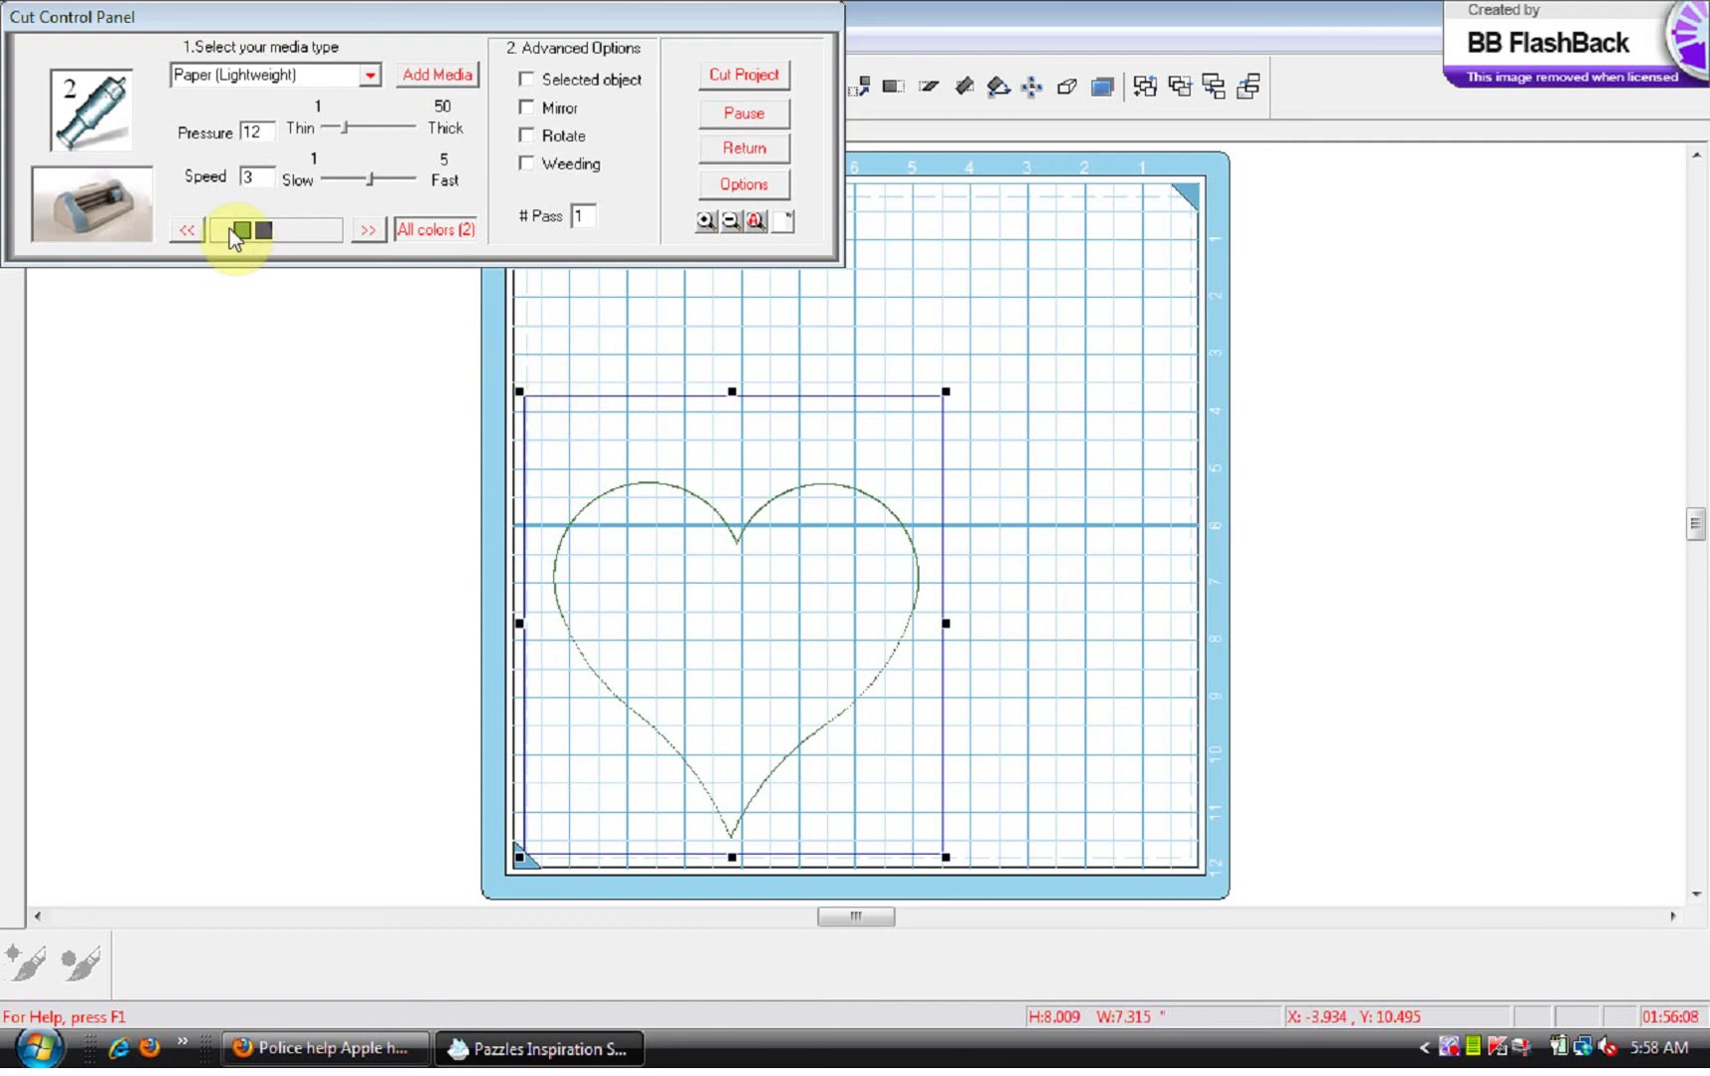
pyautogui.click(259, 231)
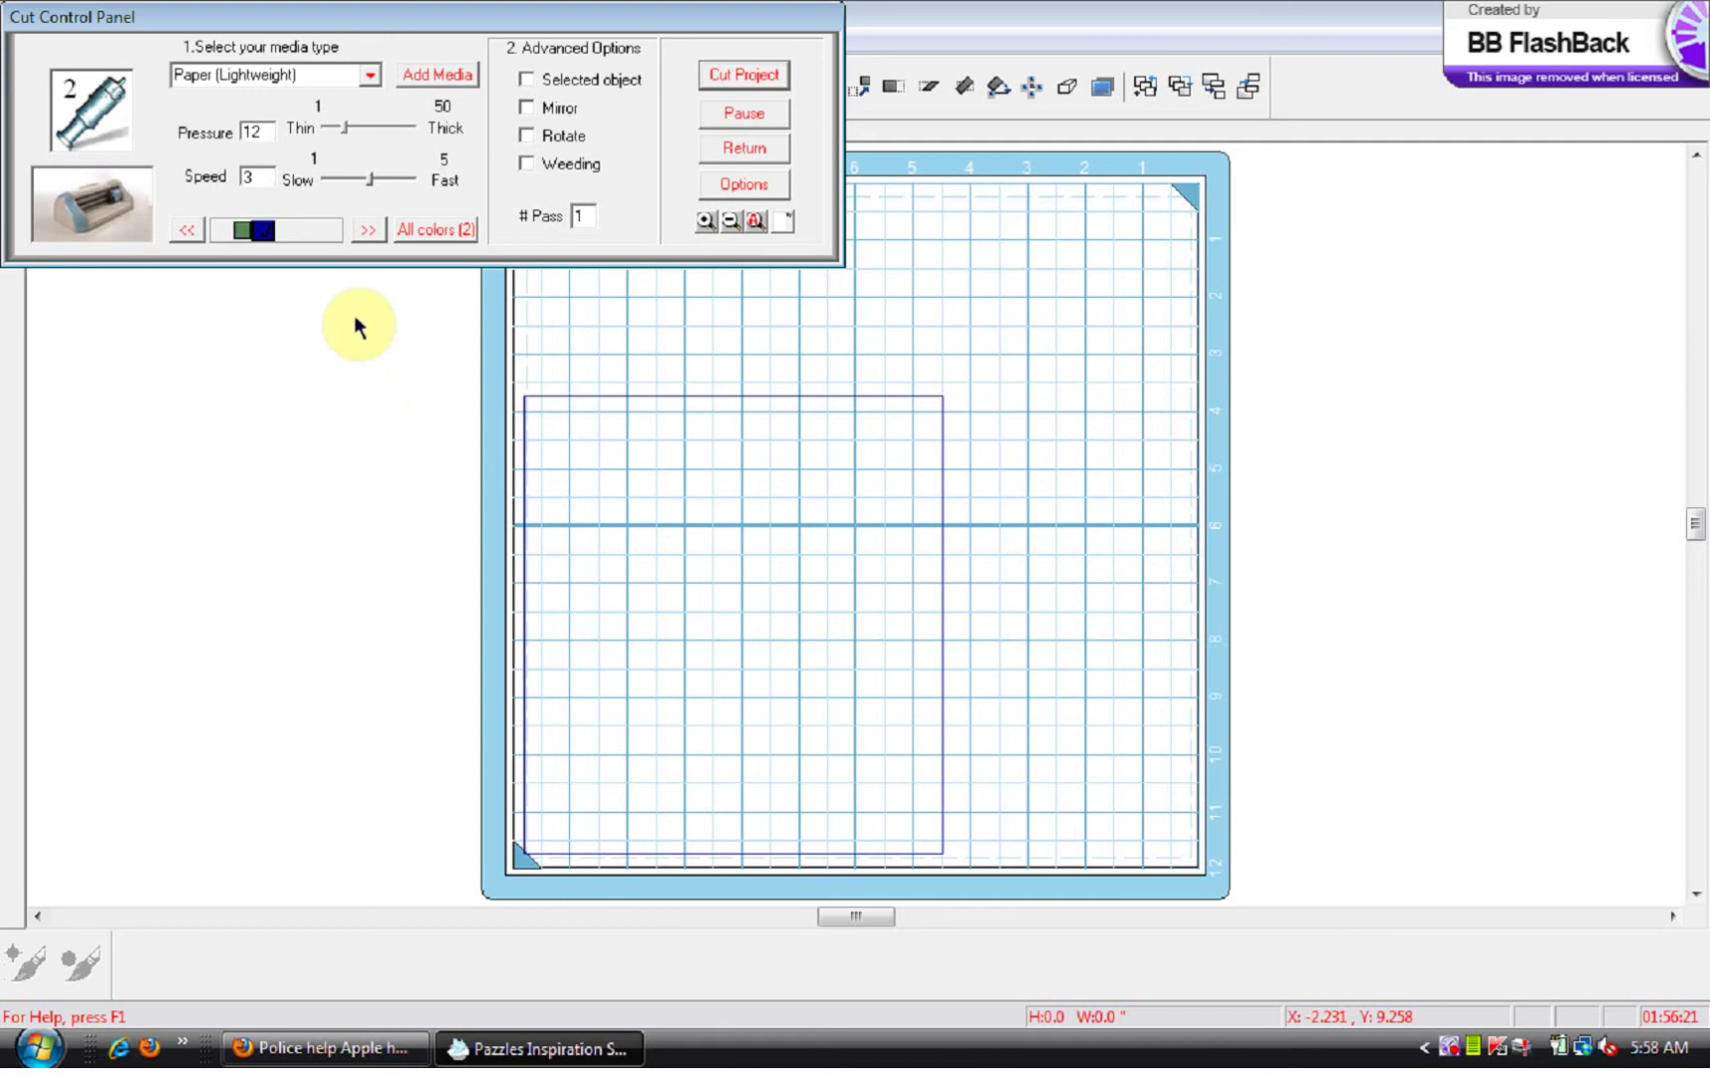
pyautogui.click(269, 240)
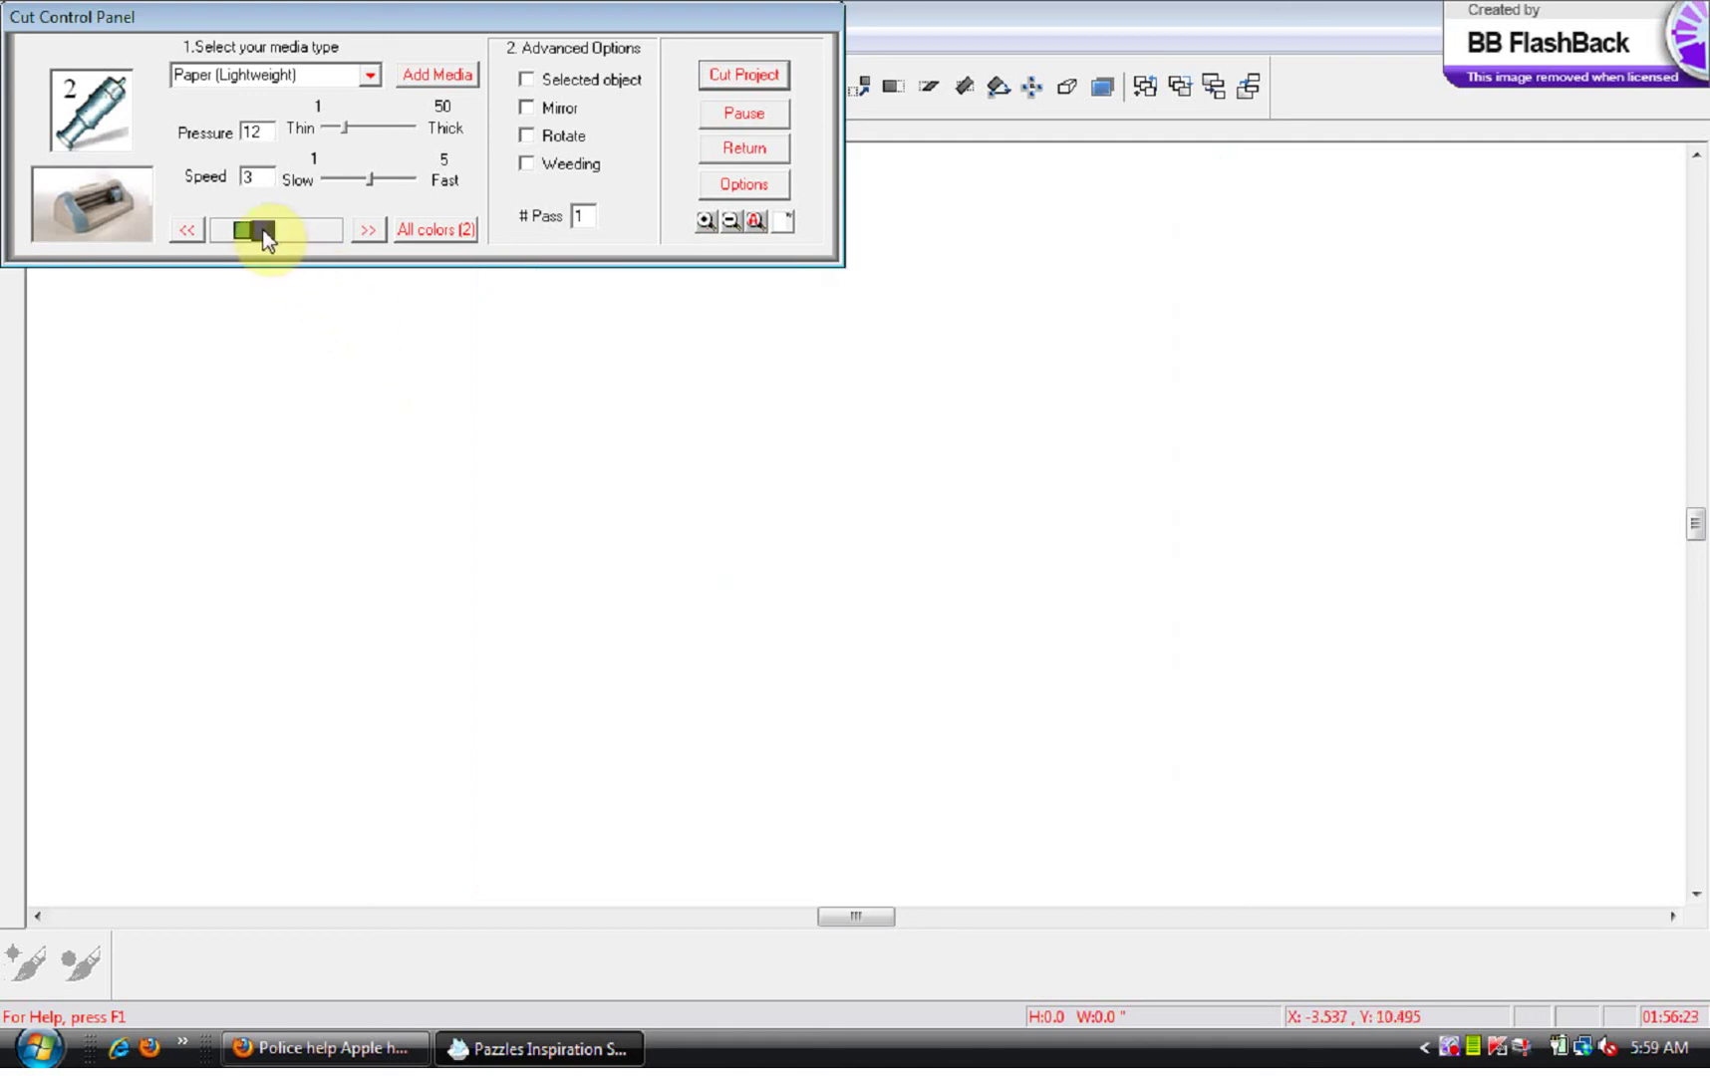
pyautogui.moveTo(251, 233); pyautogui.dragTo(244, 231)
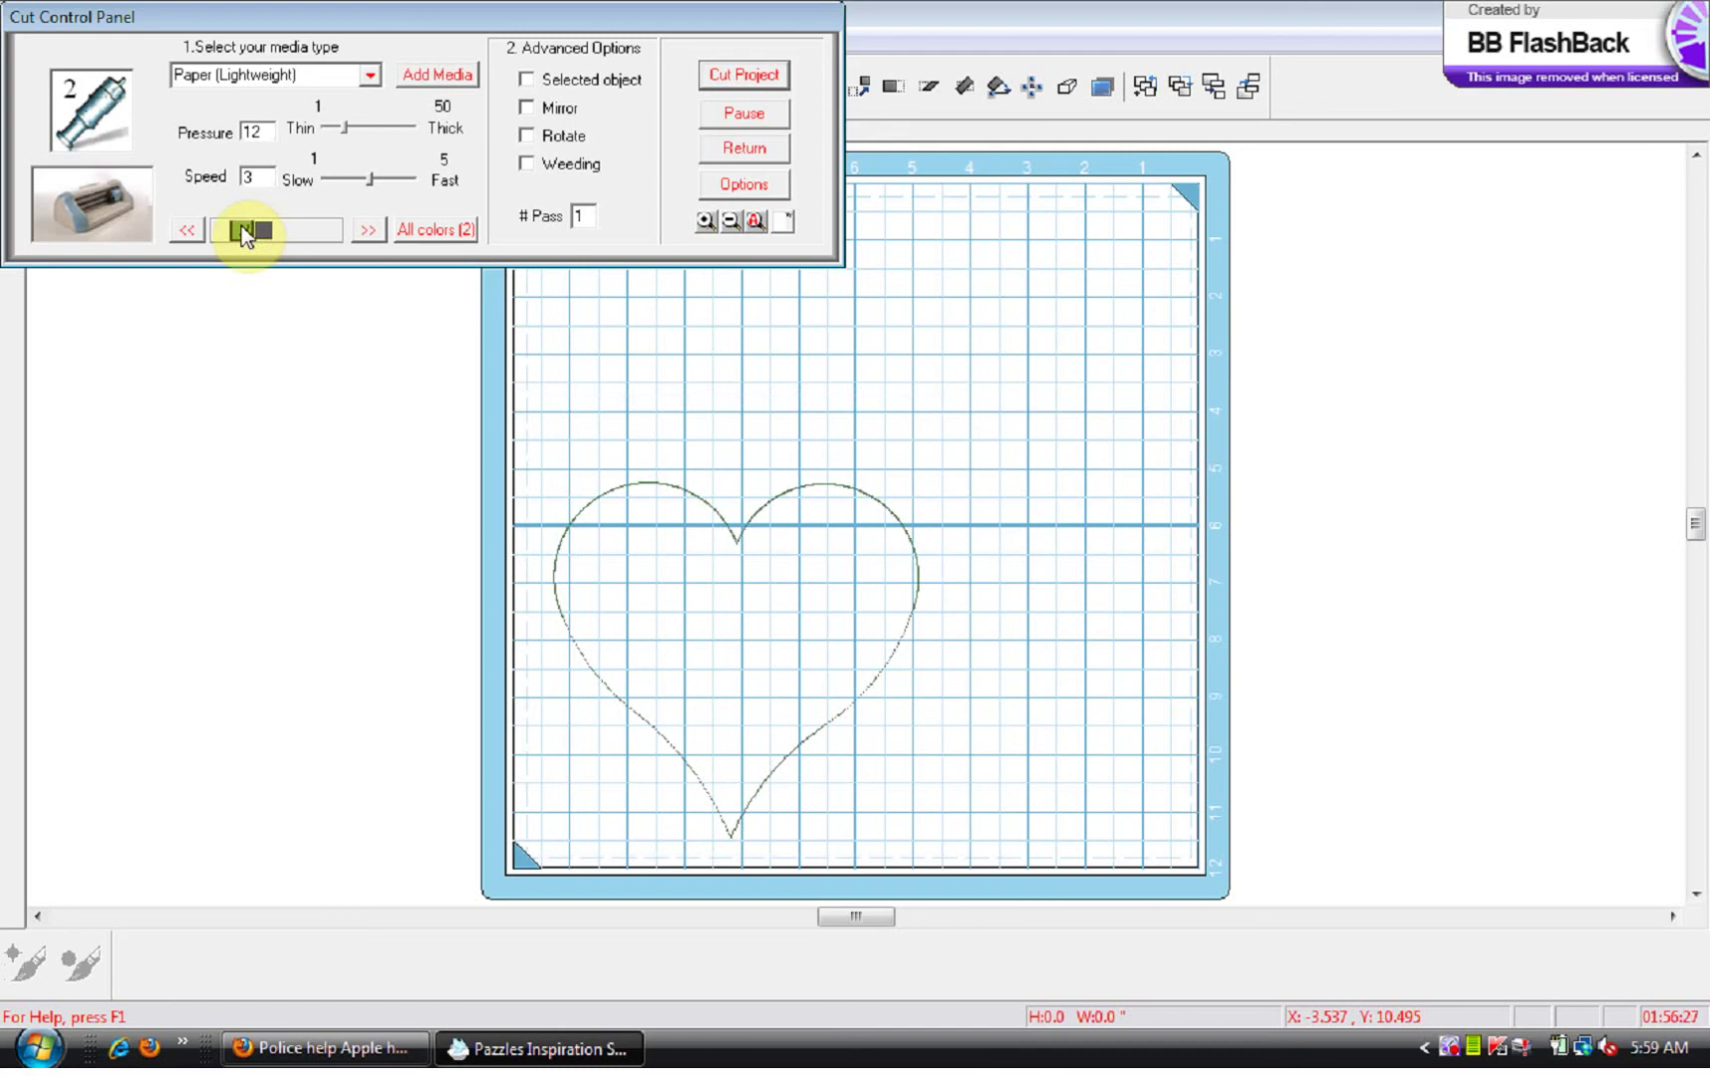
# Show all colour layers, check the green heart layer, and return to the design page
pyautogui.click(411, 229)
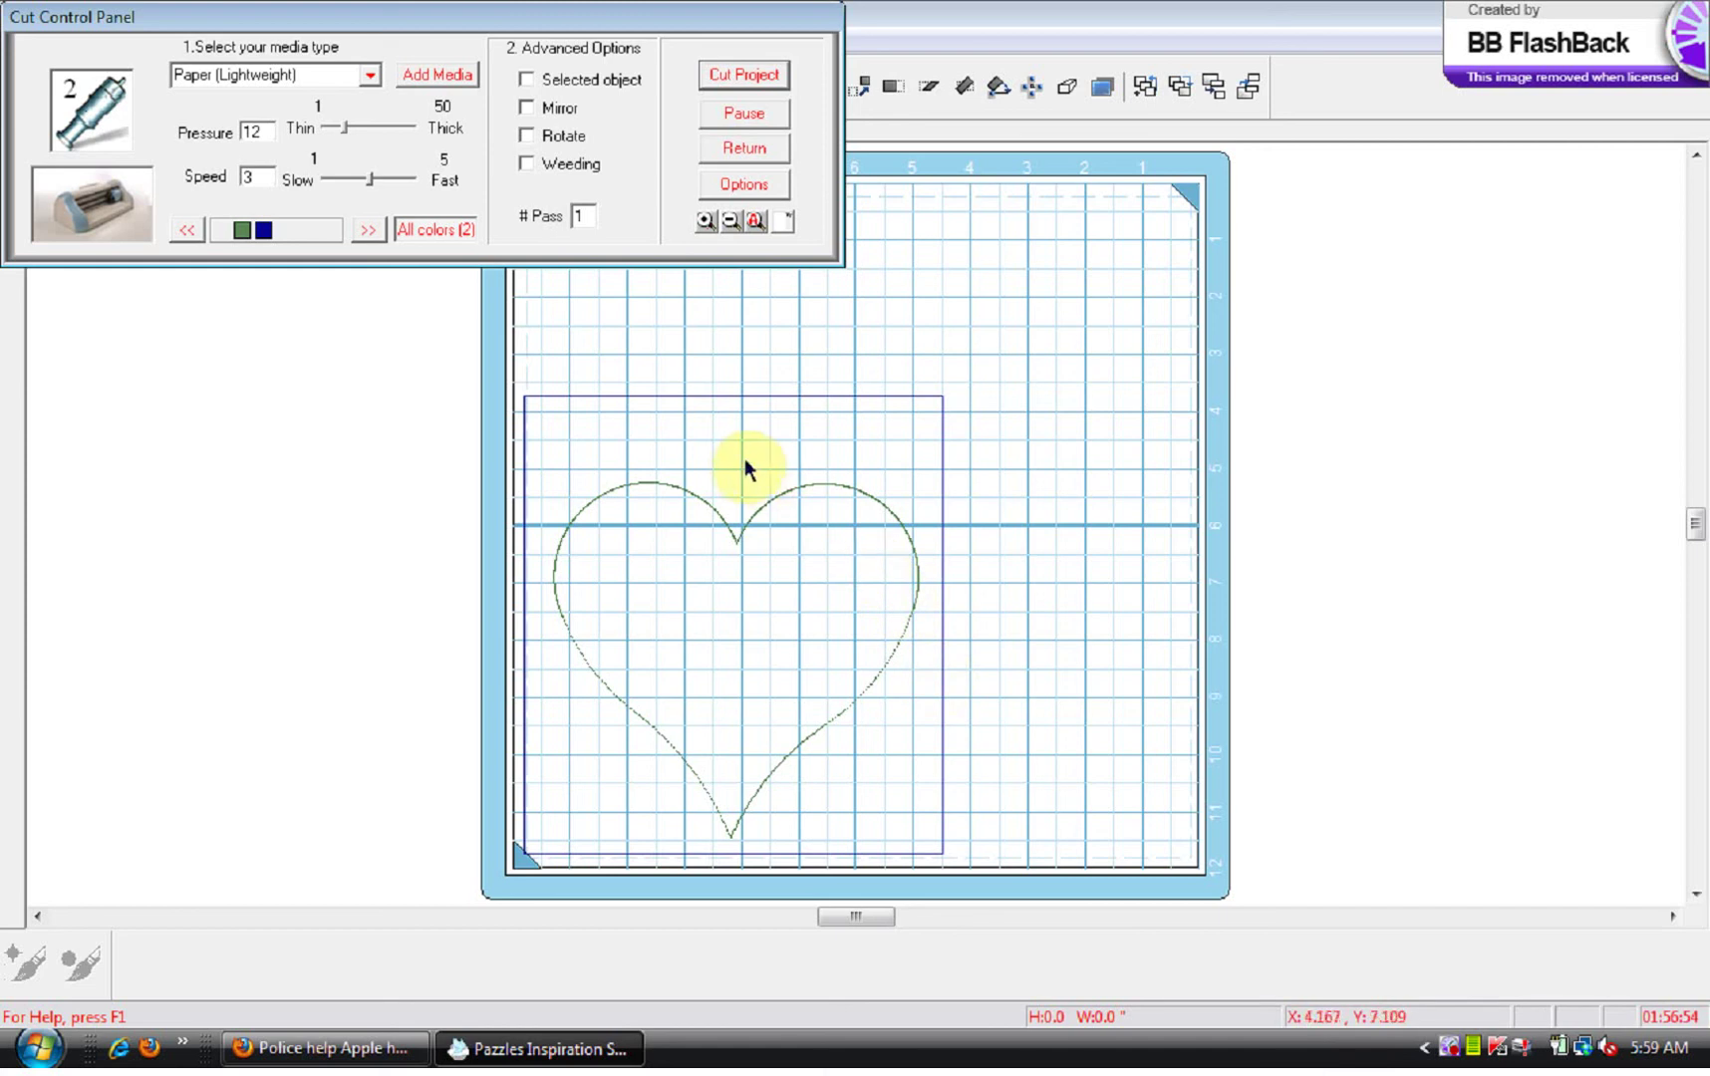
pyautogui.click(242, 235)
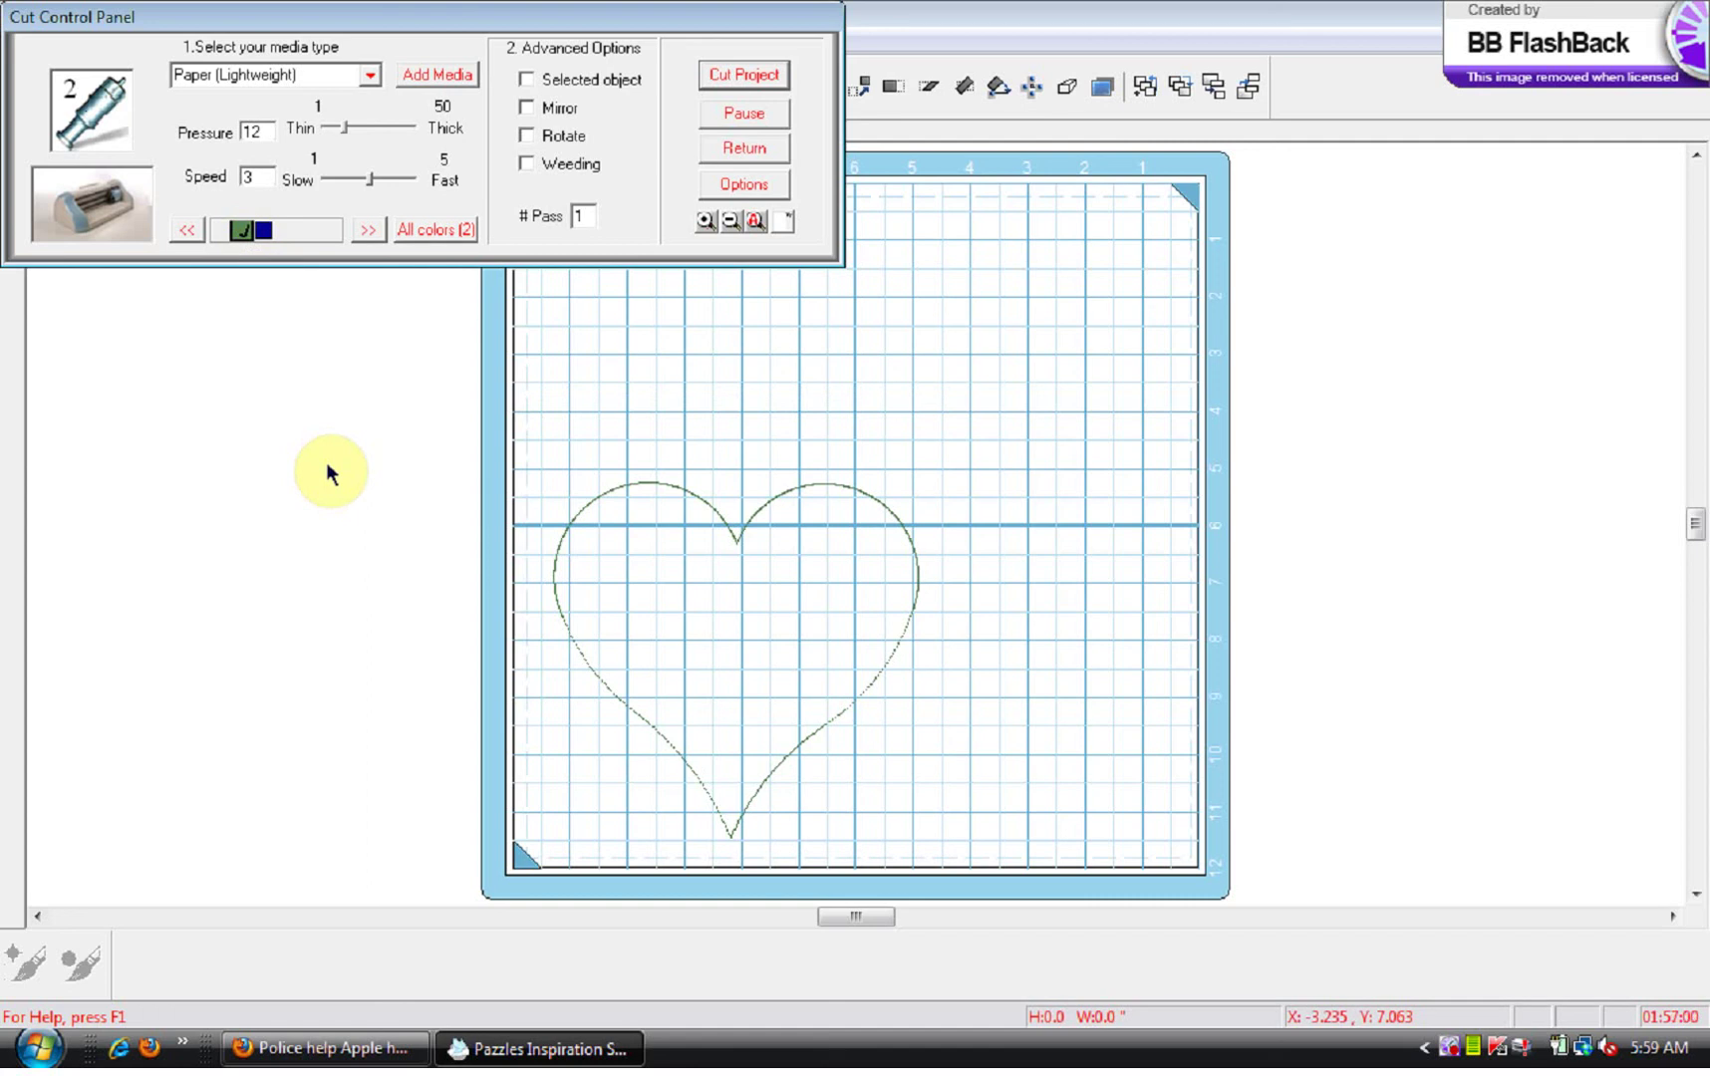
pyautogui.click(750, 149)
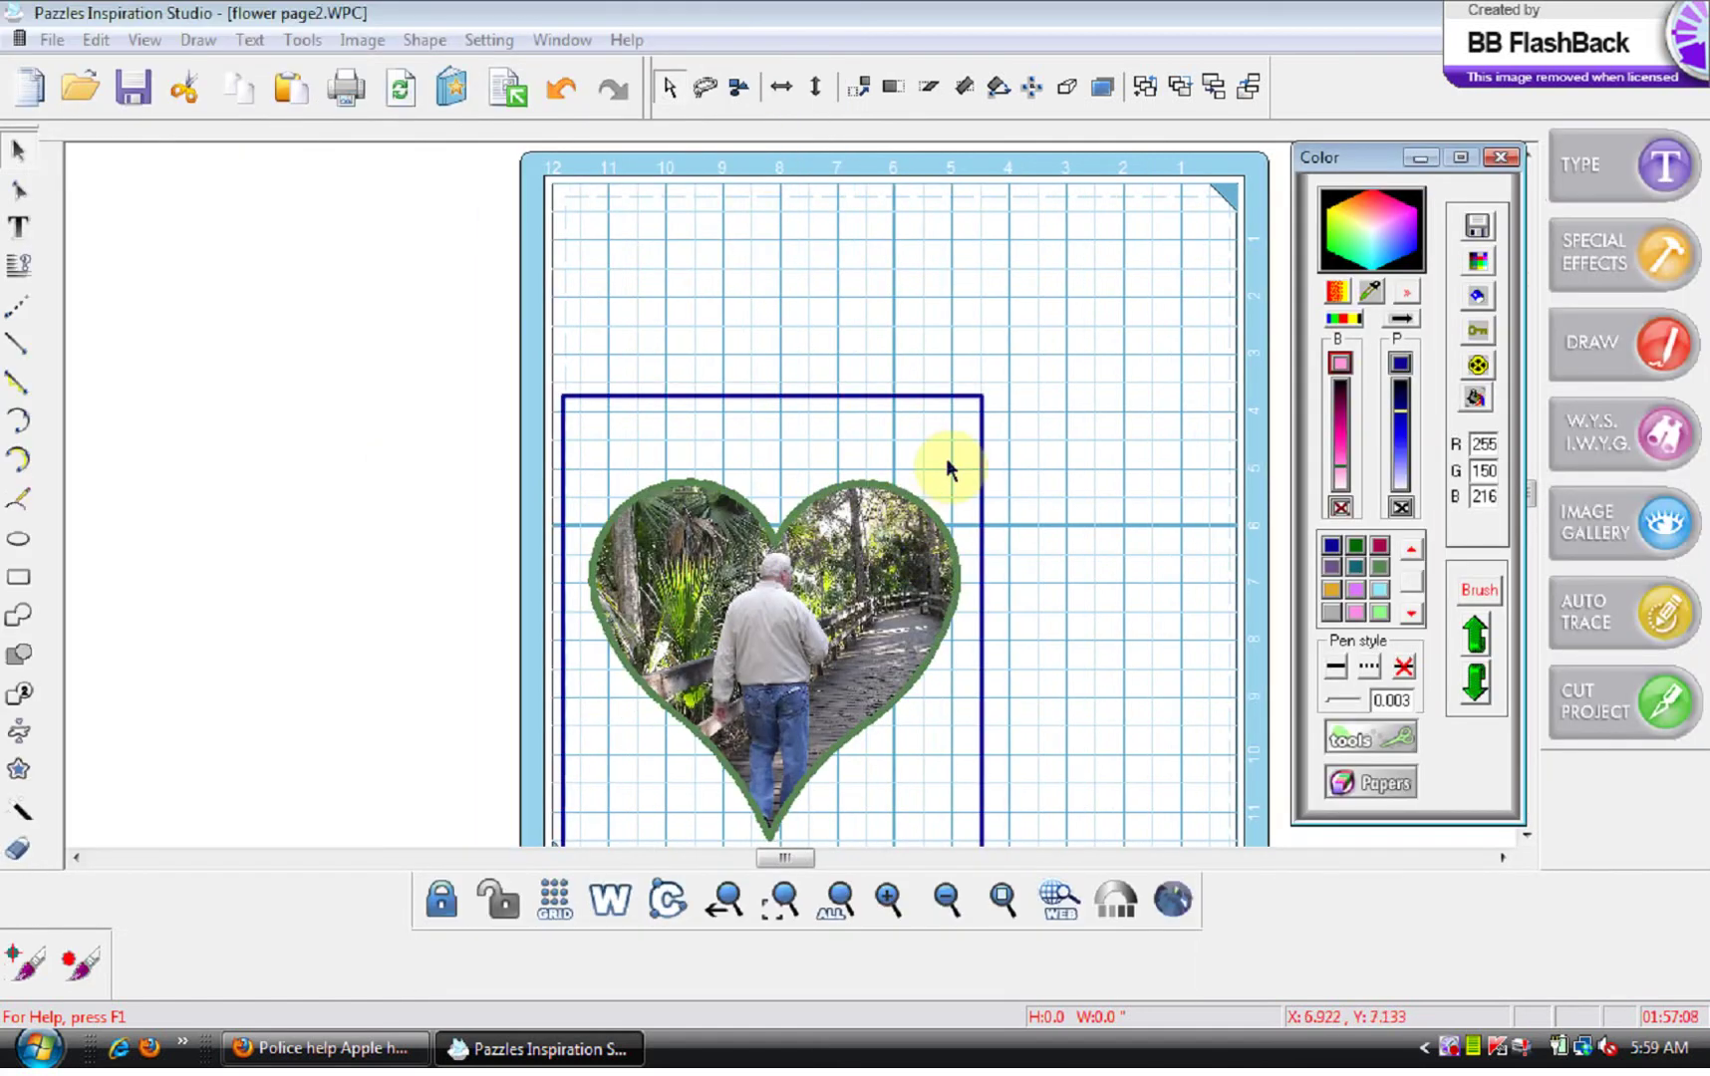
# Delete the dark blue rectangle frame around the heart photo
pyautogui.click(925, 399)
pyautogui.press('Delete')
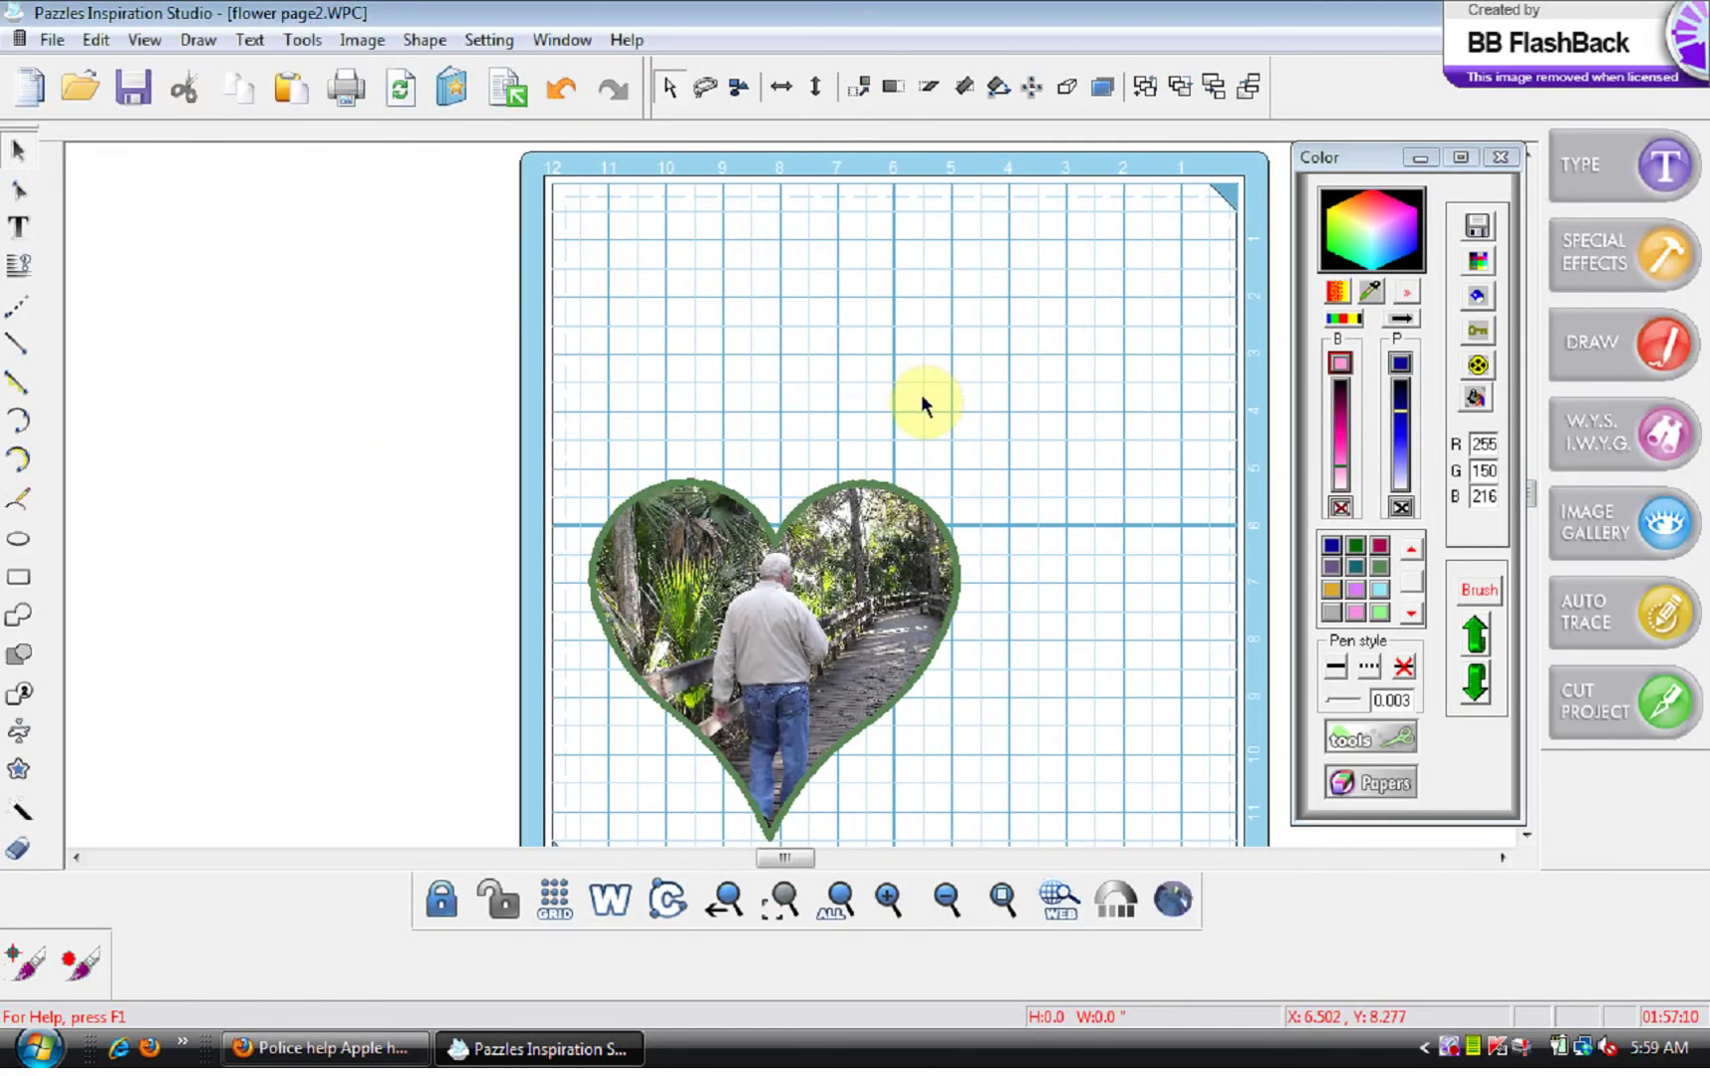